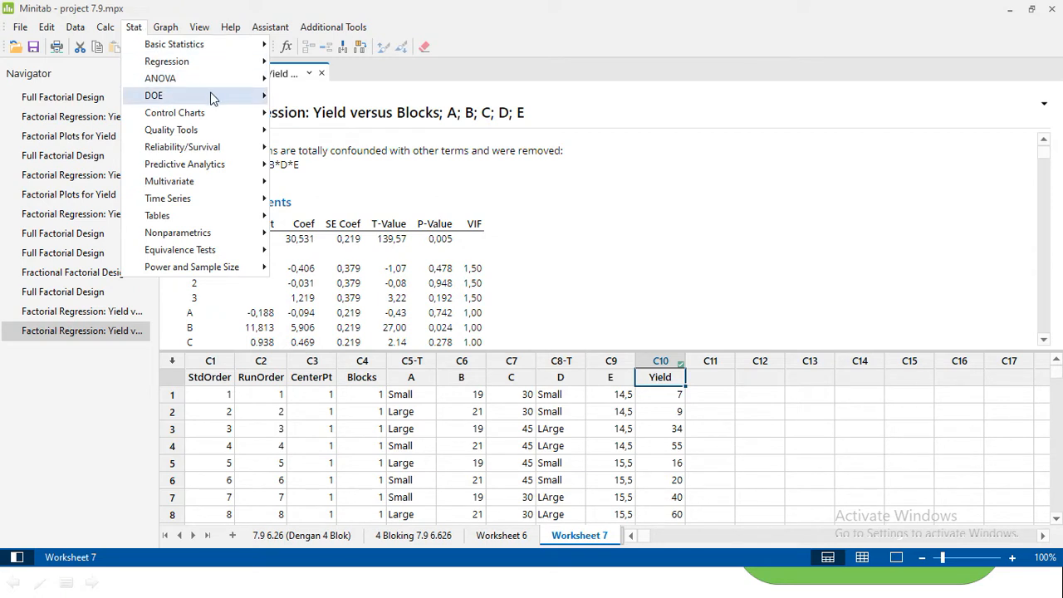
Step: Start a 2-level factorial design with default generators and set the number of factors to 5
mouse_move(221, 97)
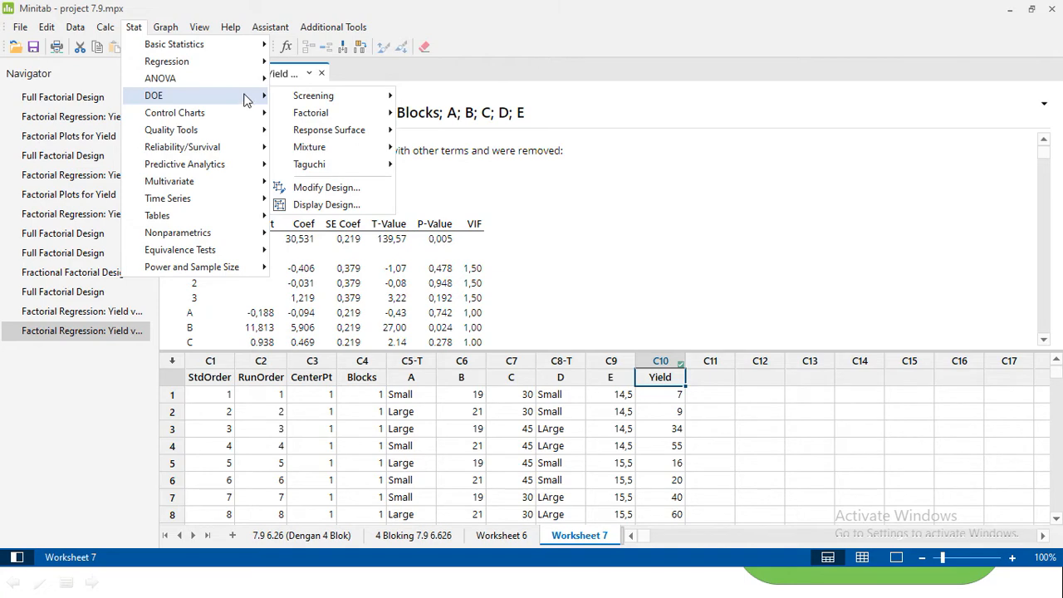
mouse_move(352, 119)
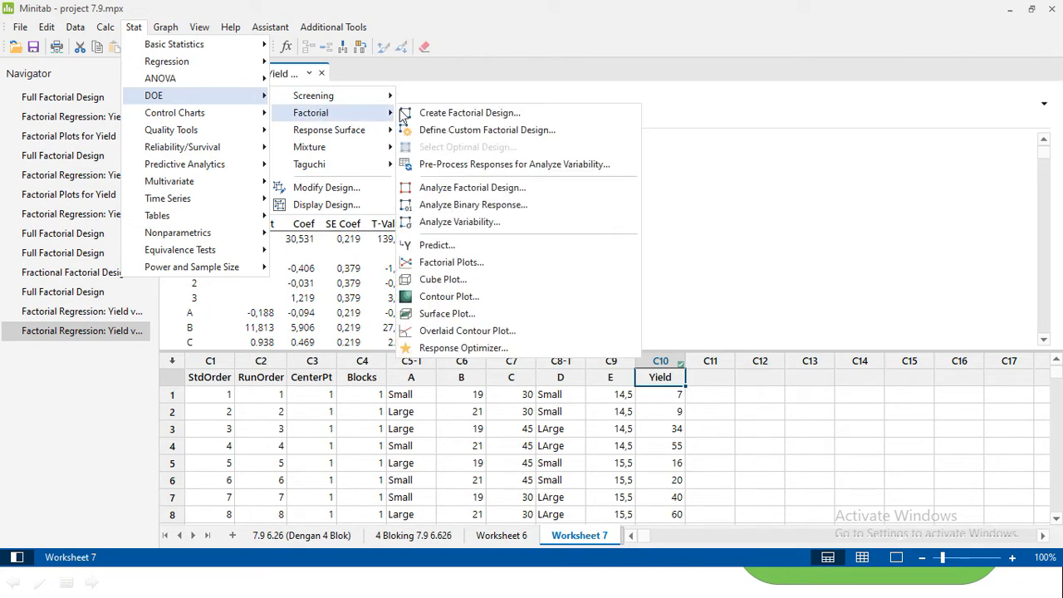
left_click(455, 114)
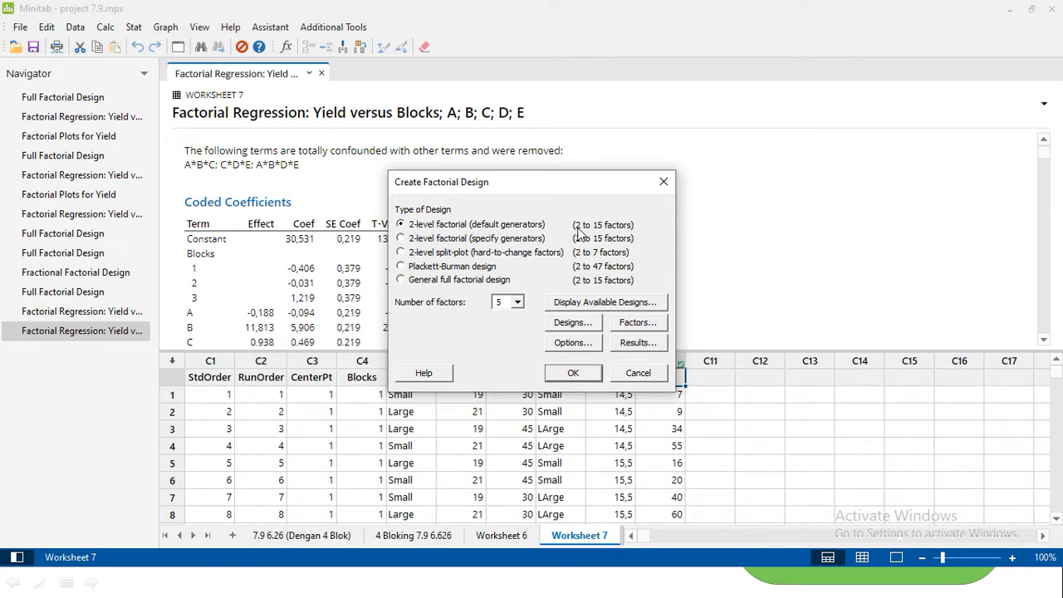
left_click(518, 304)
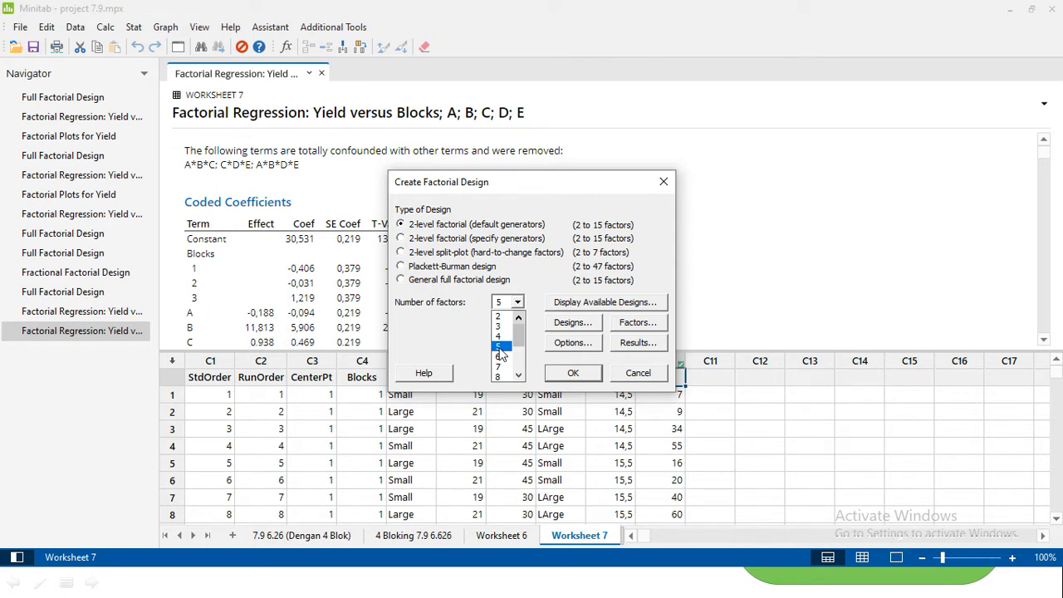
left_click_drag(518, 340, 525, 386)
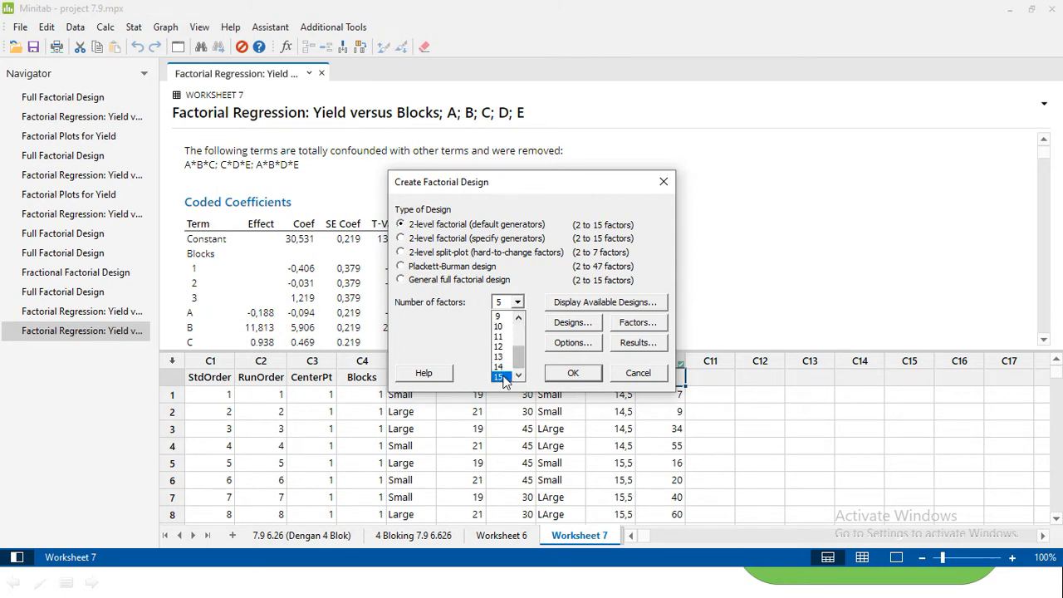
left_click_drag(517, 343, 521, 319)
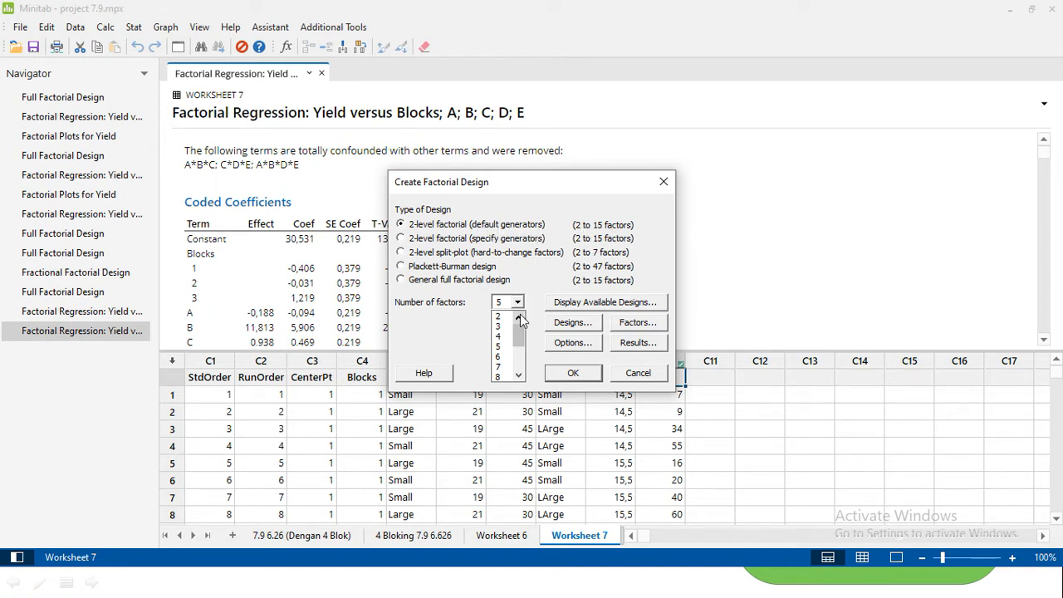
left_click(502, 347)
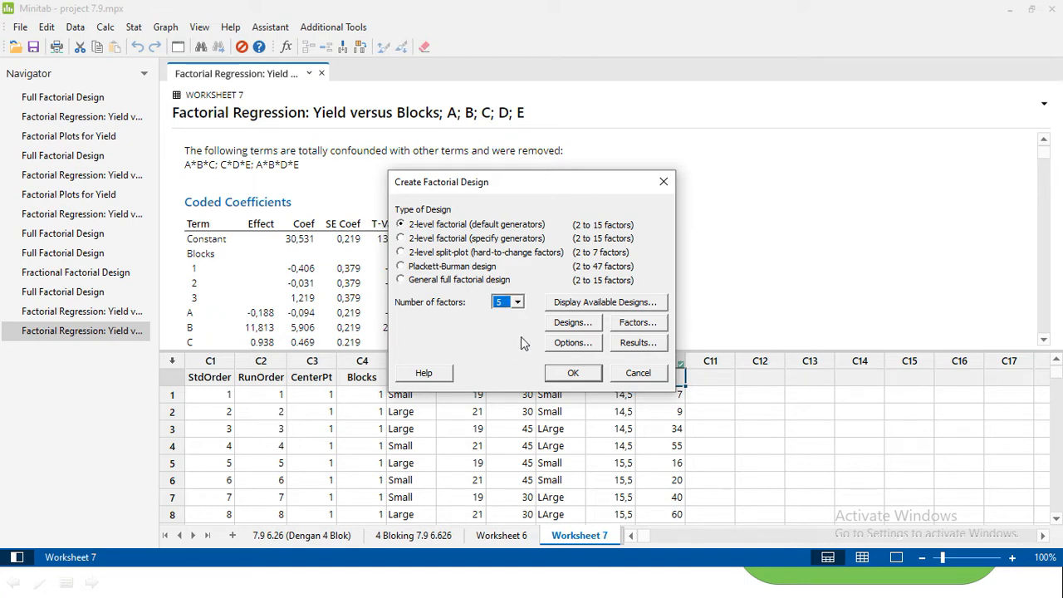
Step: Configure the full factorial design with 1 replicate for corner points and 4 blocks
left_click(571, 322)
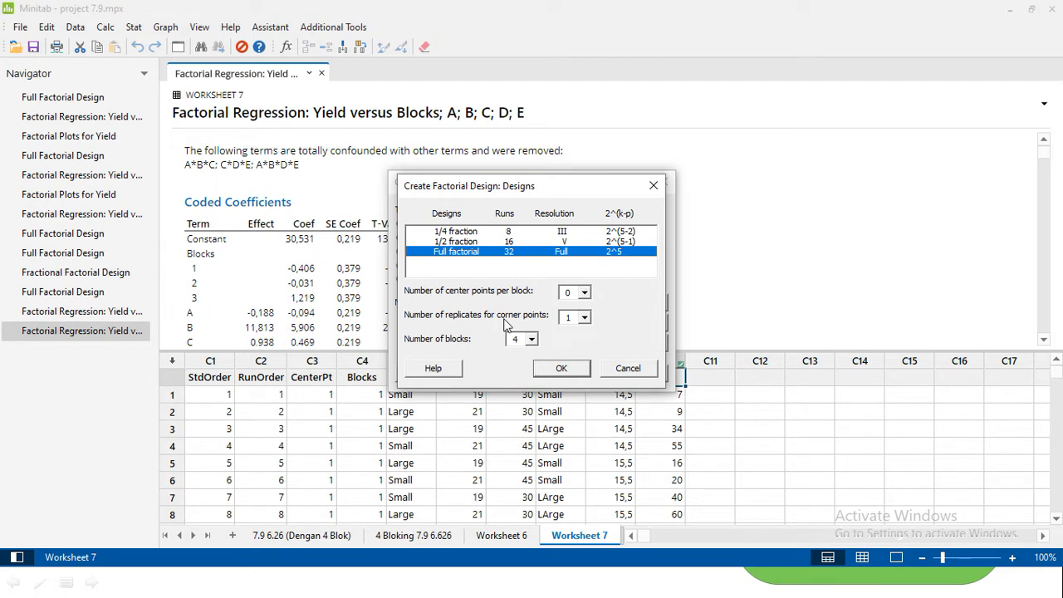
left_click(584, 317)
left_click(579, 342)
left_click(584, 318)
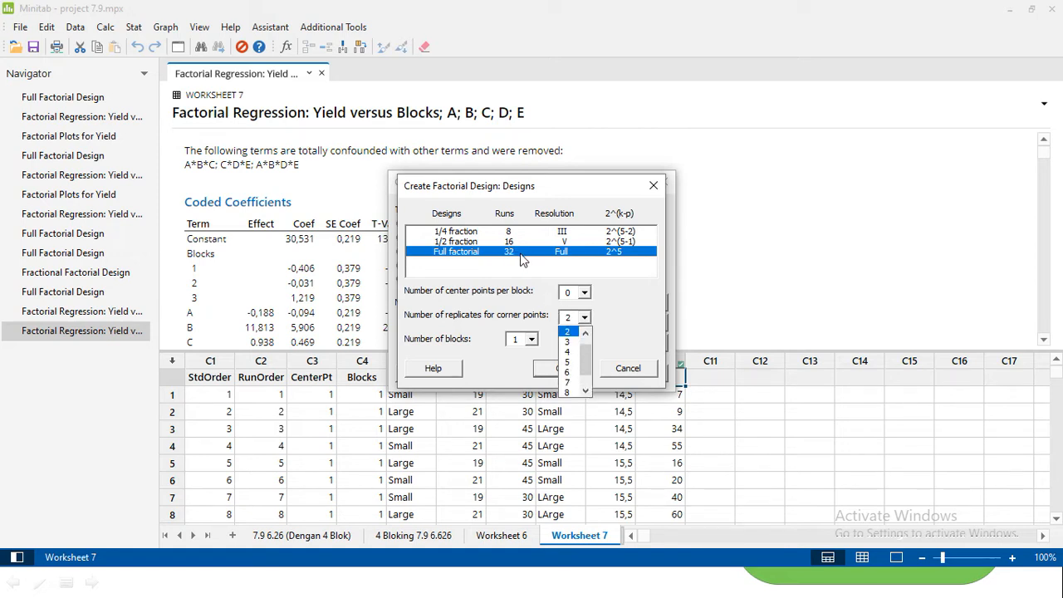
scroll(589, 356, "up", 1)
left_click(570, 331)
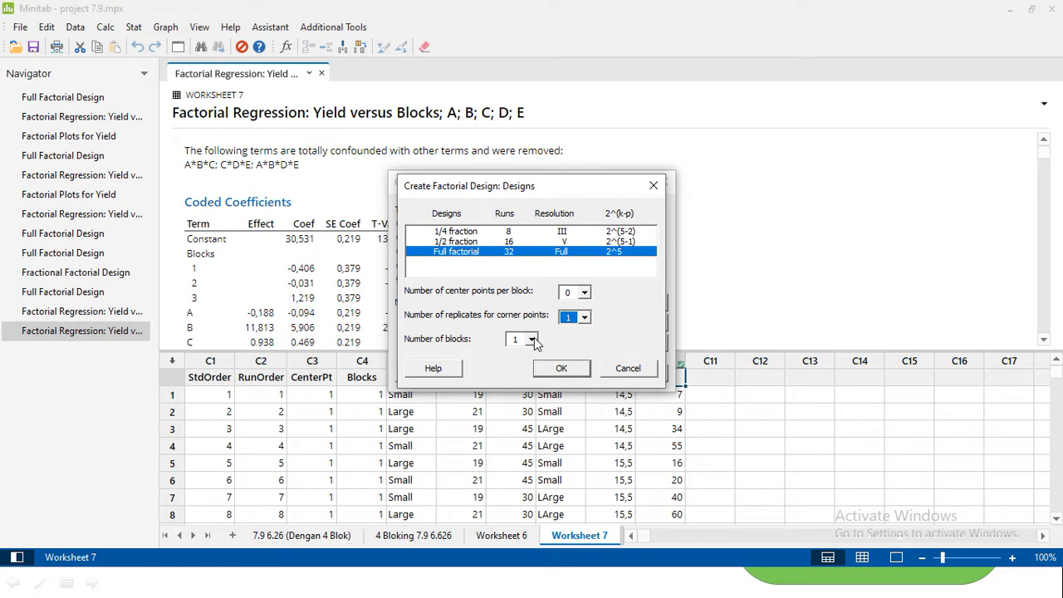
left_click(532, 341)
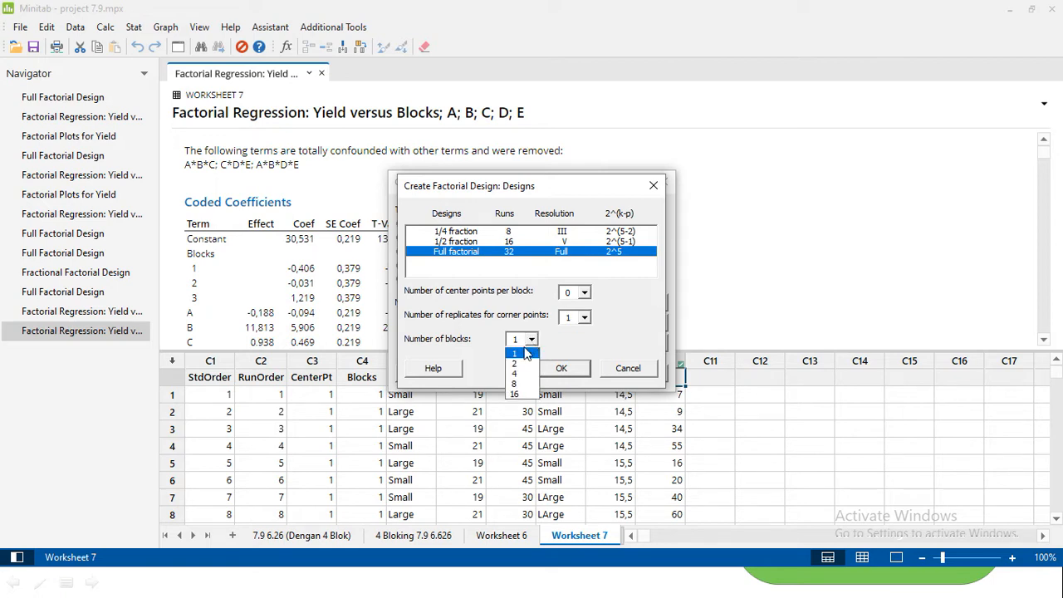
left_click(518, 376)
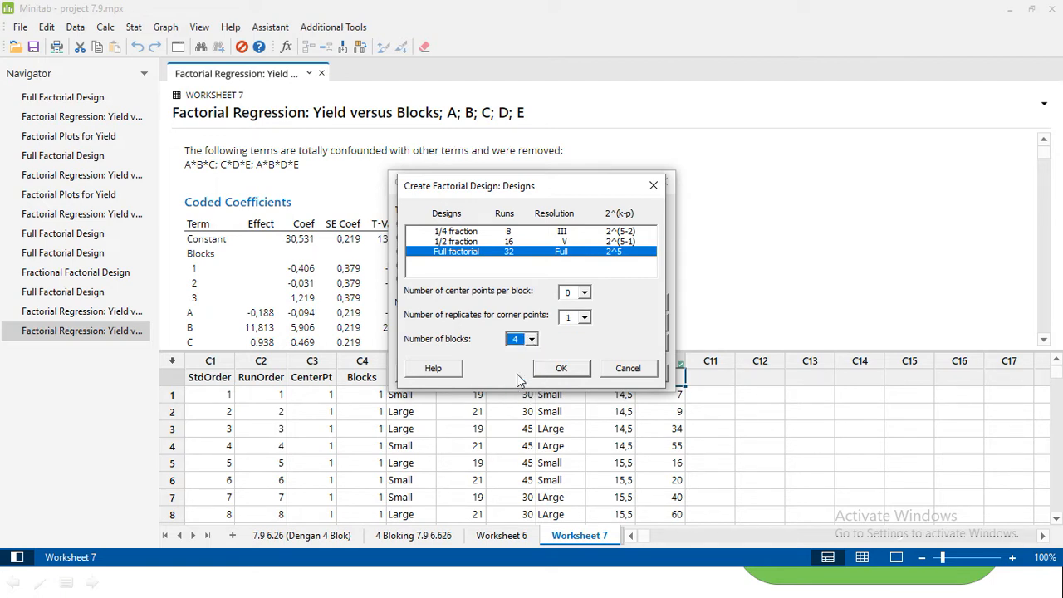
left_click(563, 369)
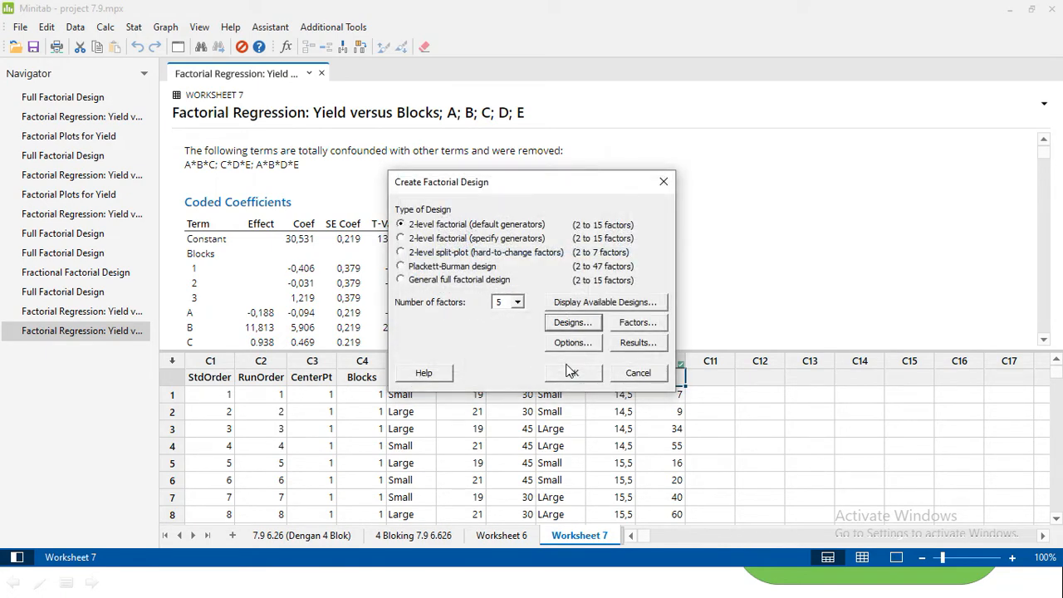
Step: In the factor definitions, set factor A's type to Text and factor B's type to Numeric
left_click(635, 322)
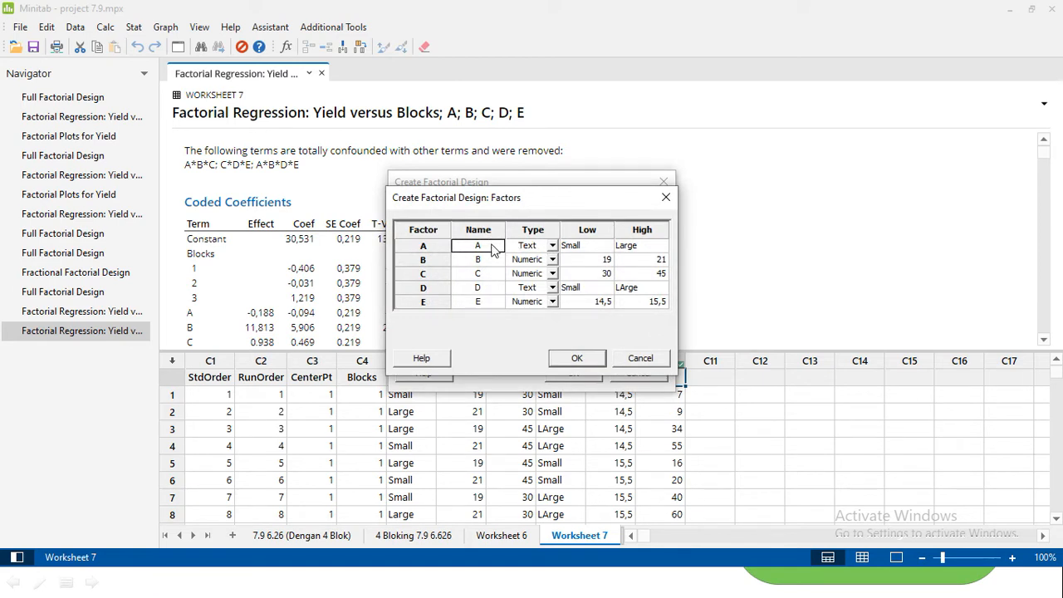
left_click(552, 246)
left_click(546, 272)
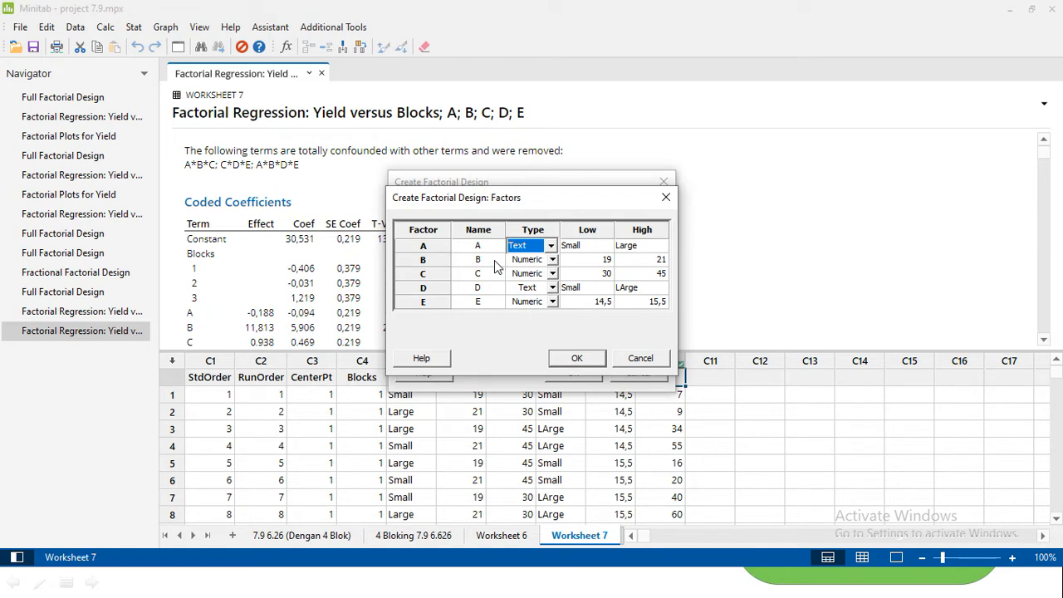
left_click(551, 259)
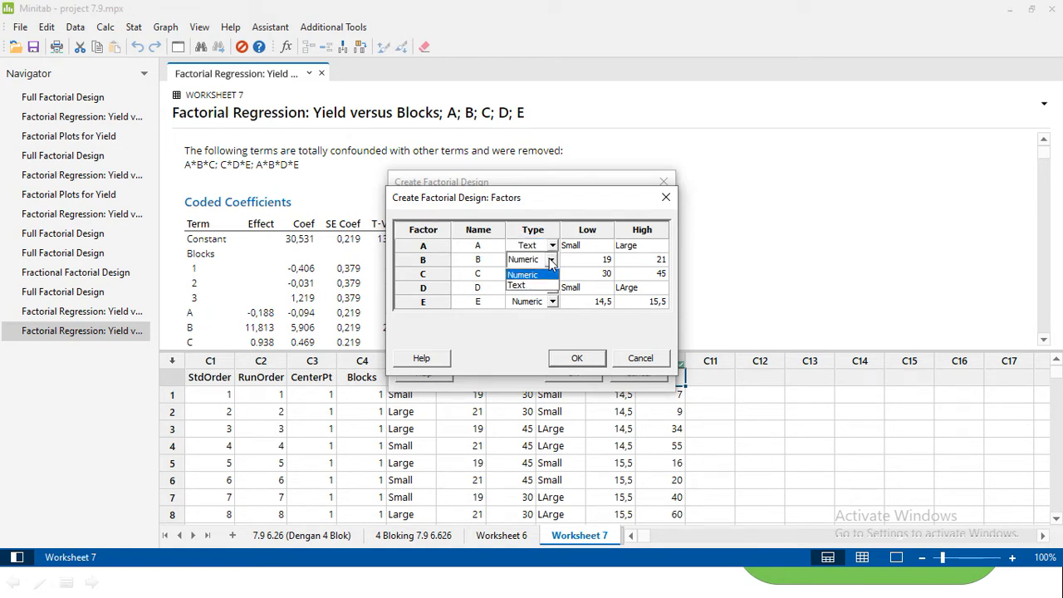
left_click(544, 279)
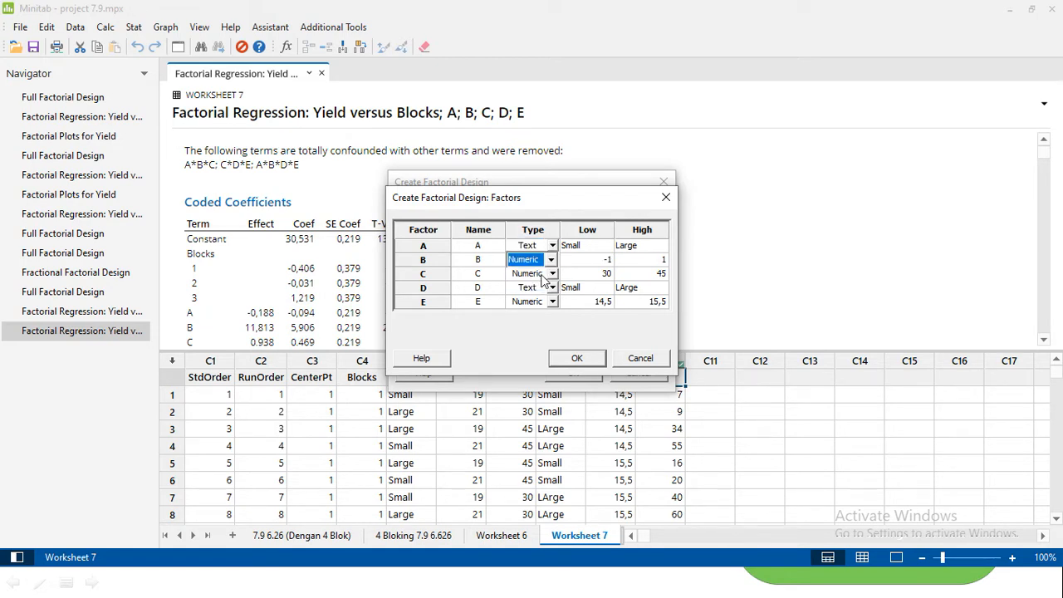
Step: Set factor B's low level to 19 and high level to 21, and accept the factor definitions
left_click(592, 261)
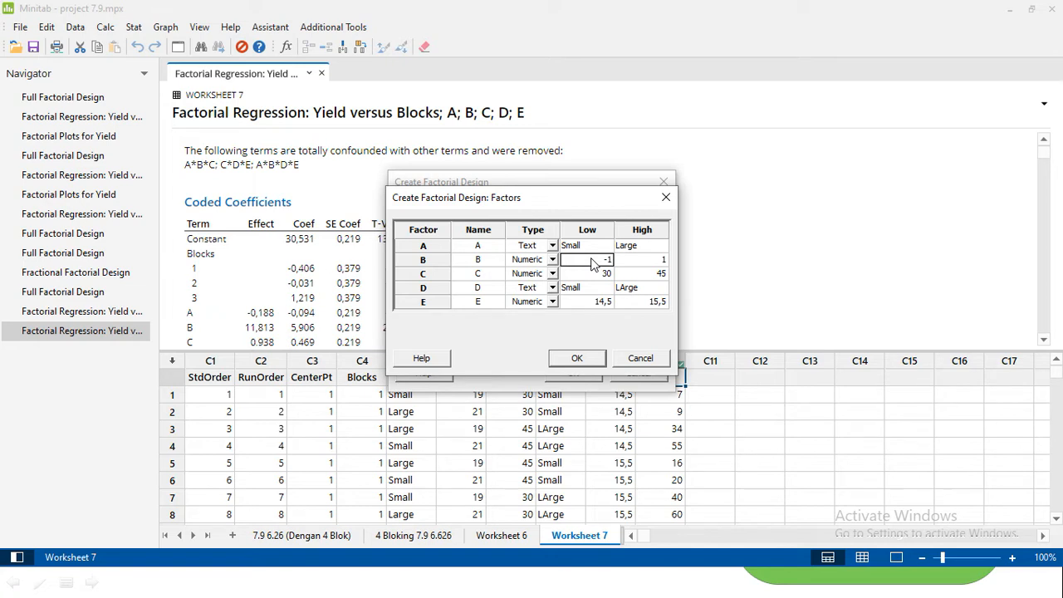
key("BackSpace")
key("BackSpace")
type("19")
key("Tab")
left_click(652, 260)
type("2")
left_click(586, 360)
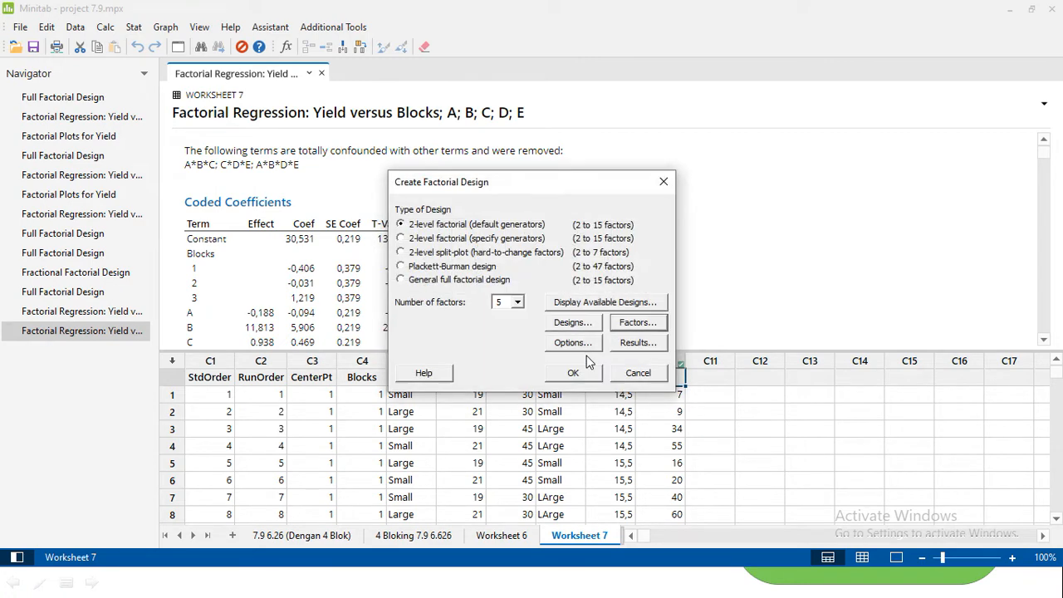
Step: In the design options, leave run randomization off and keep the design stored in the worksheet
left_click(578, 344)
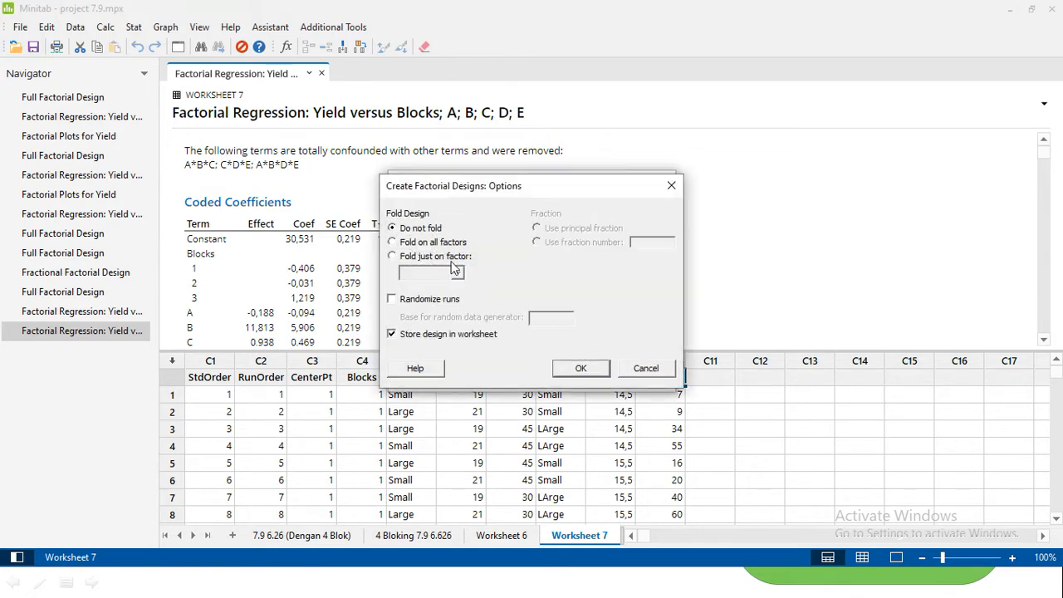
left_click(396, 302)
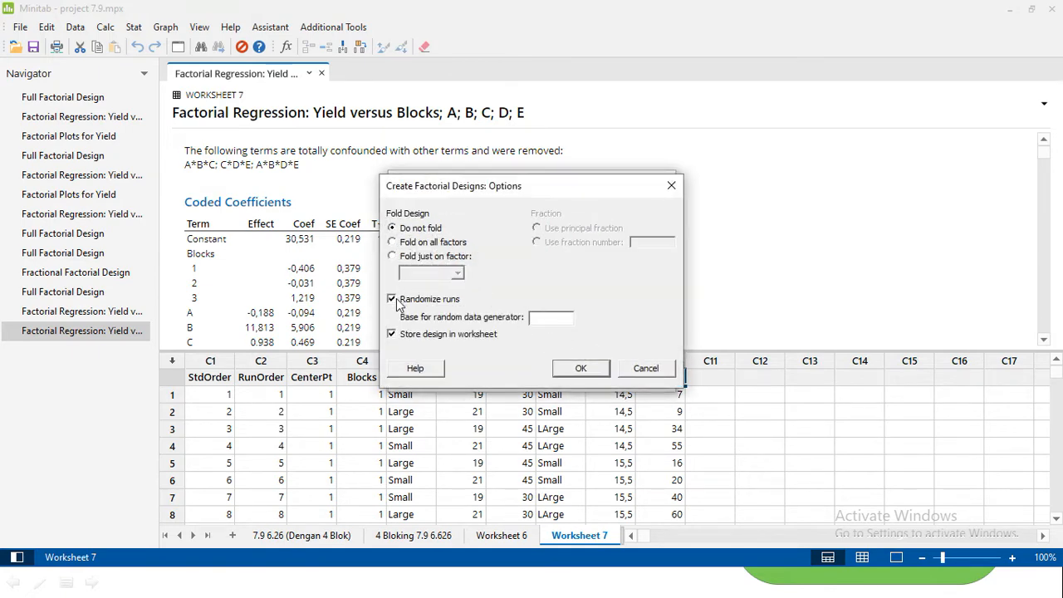
left_click(396, 301)
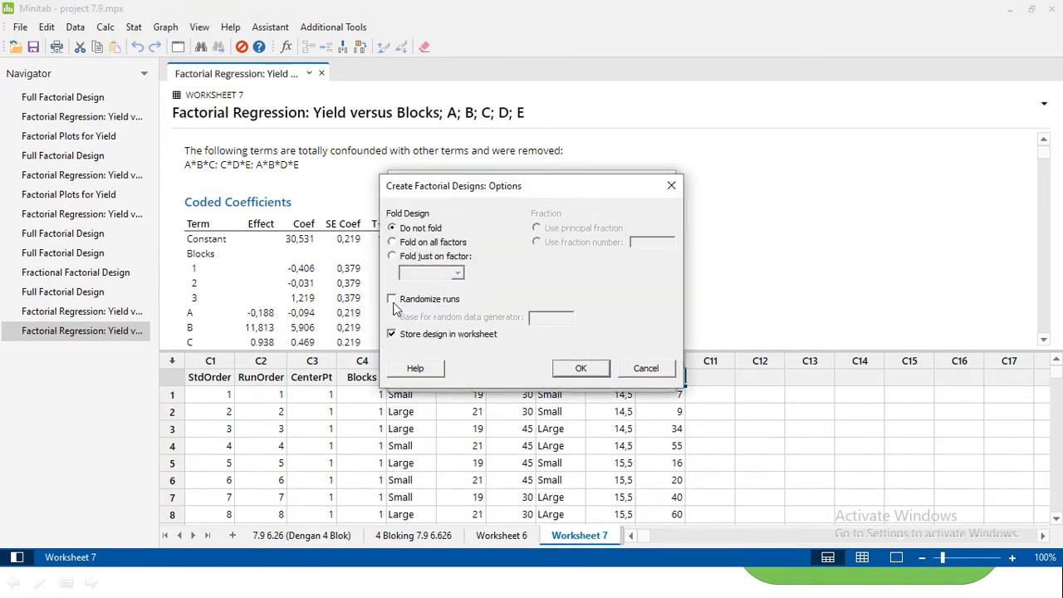
left_click(571, 373)
Step: Keep the summary, alias and design tables as printed results with default interactions, and create the factorial design
left_click(629, 347)
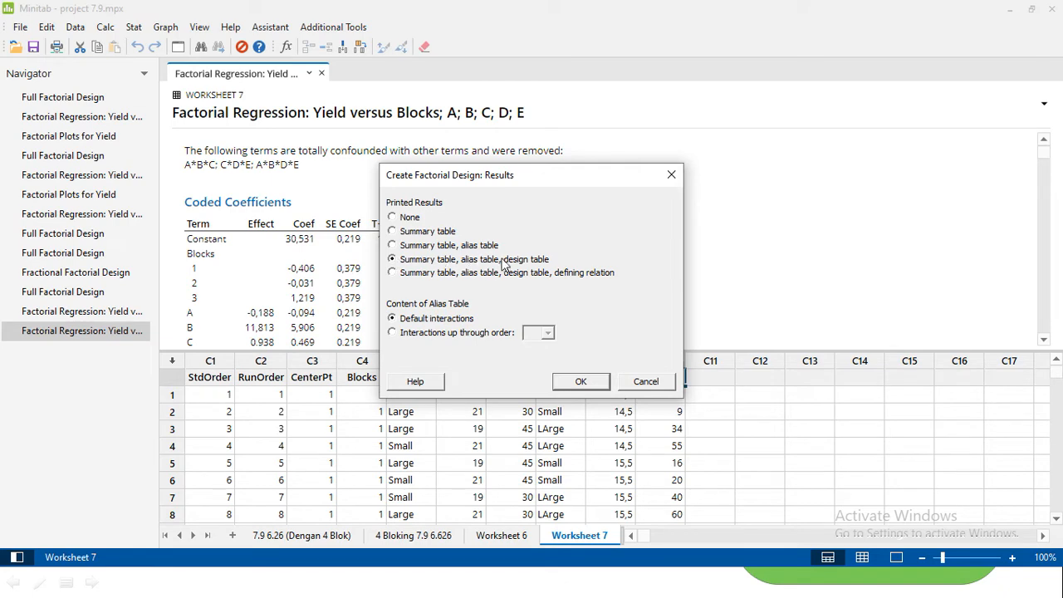
left_click(588, 382)
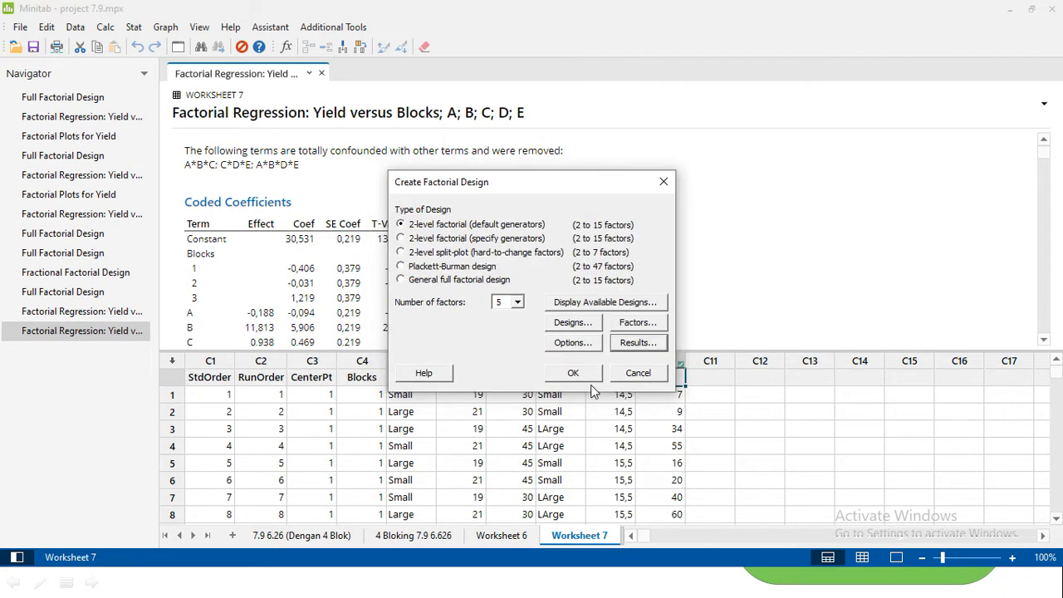
left_click(581, 374)
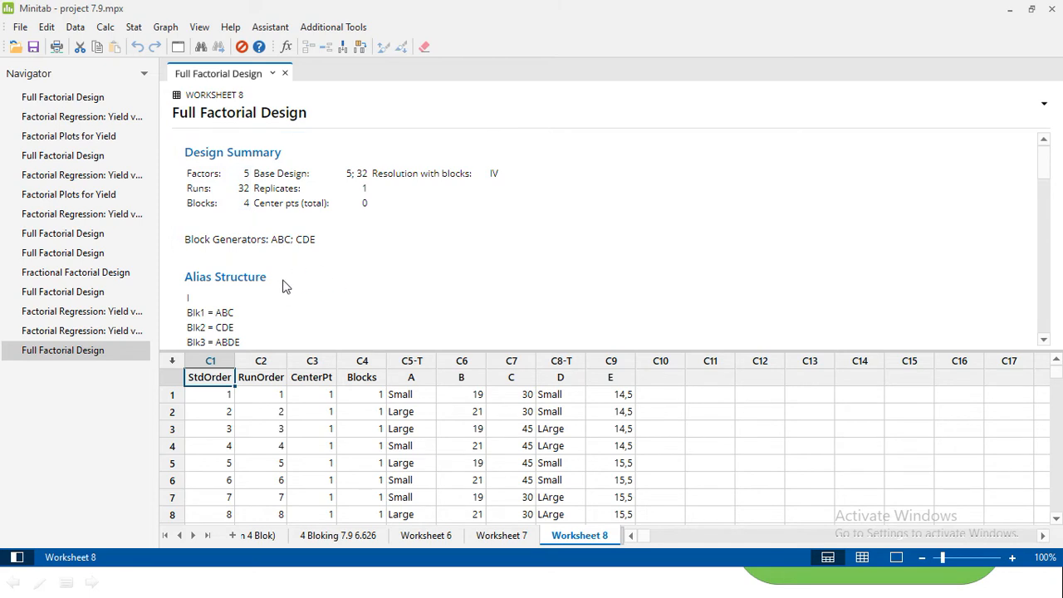
Step: Examine the design's block generators, and switch to the slideshow to check the blocking requirements on the problem 7.9 background slide
scroll(391, 302, "down", 2)
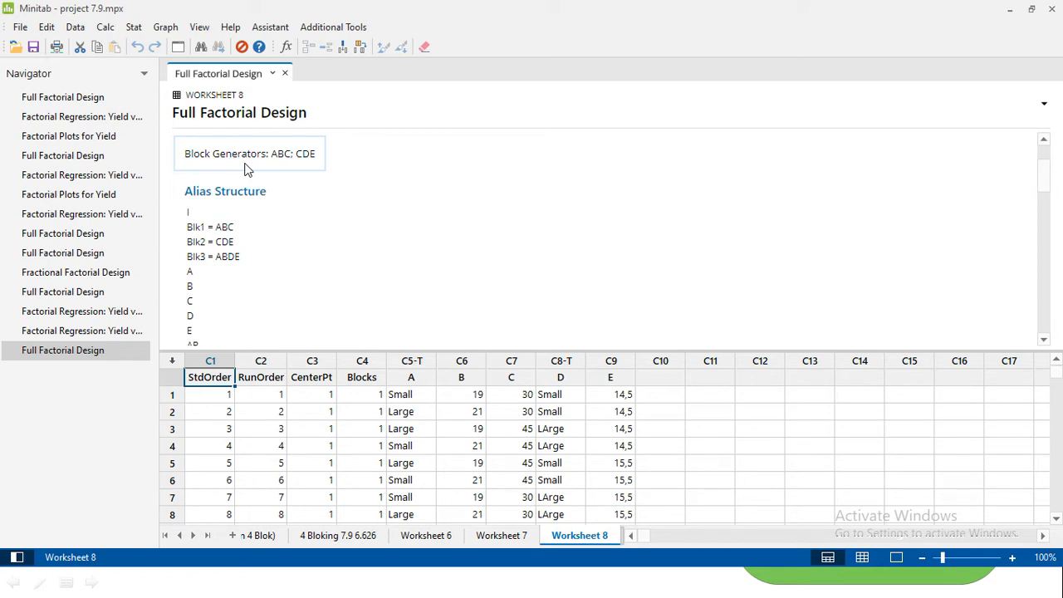
key("alt+Tab")
key("Left")
key("Left")
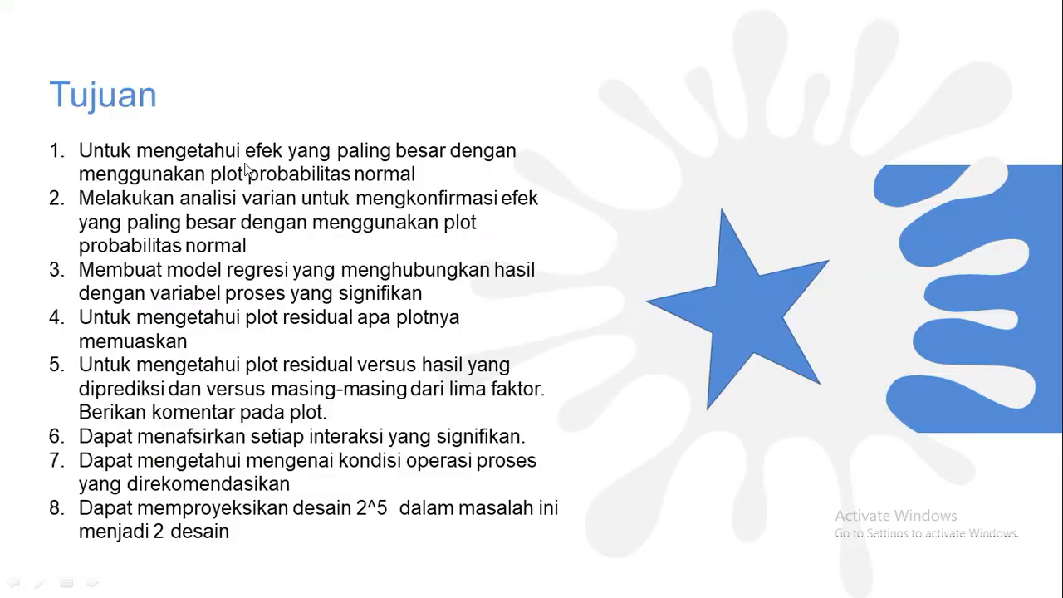
key("Left")
key("Right")
key("Right")
key("Left")
key("Left")
key("Right")
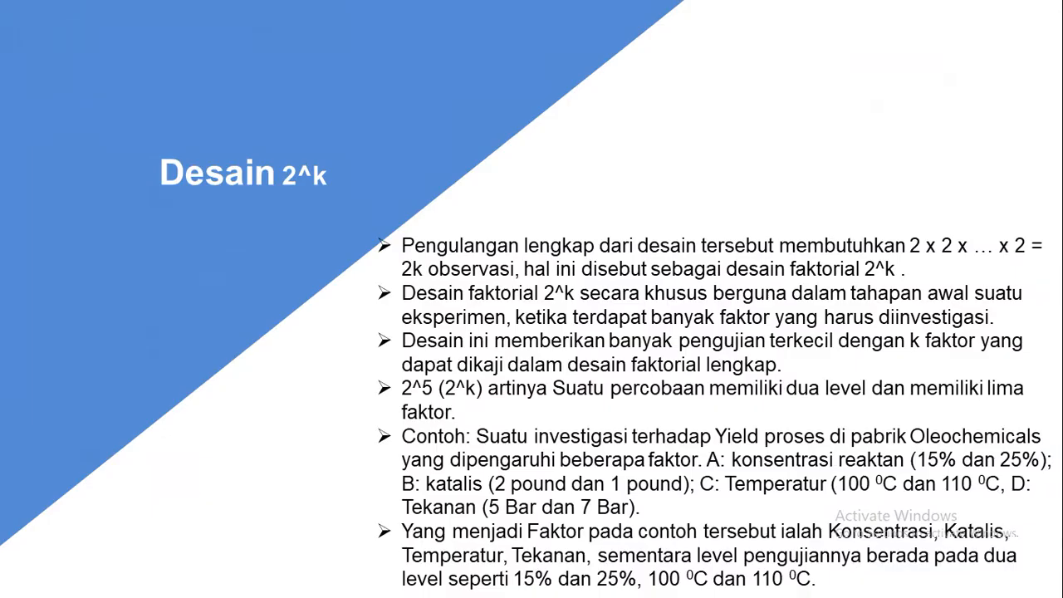
key("Left")
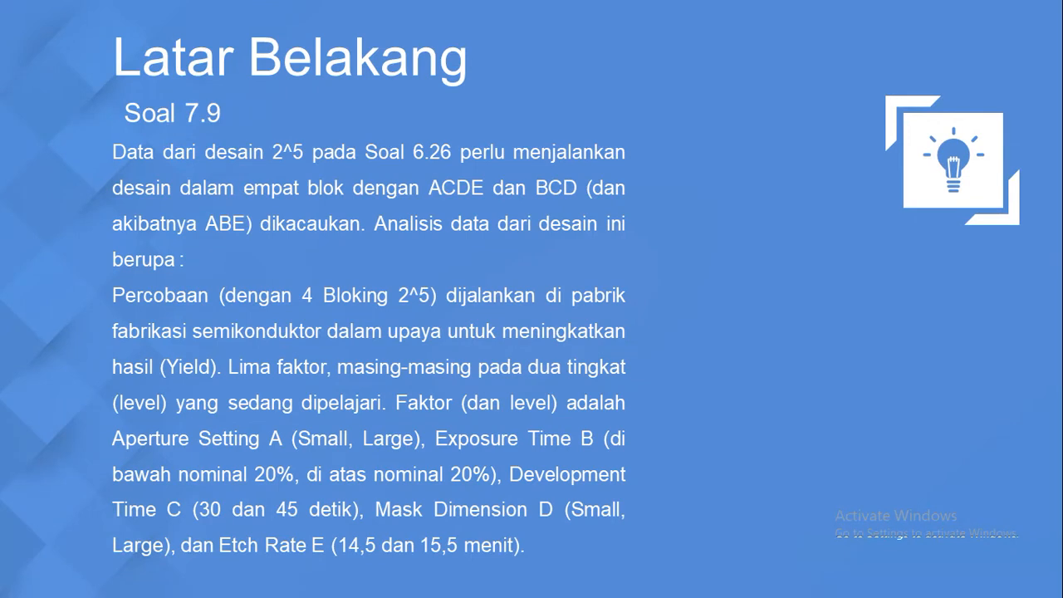
key("Right")
key("Right")
key("Right")
key("Right")
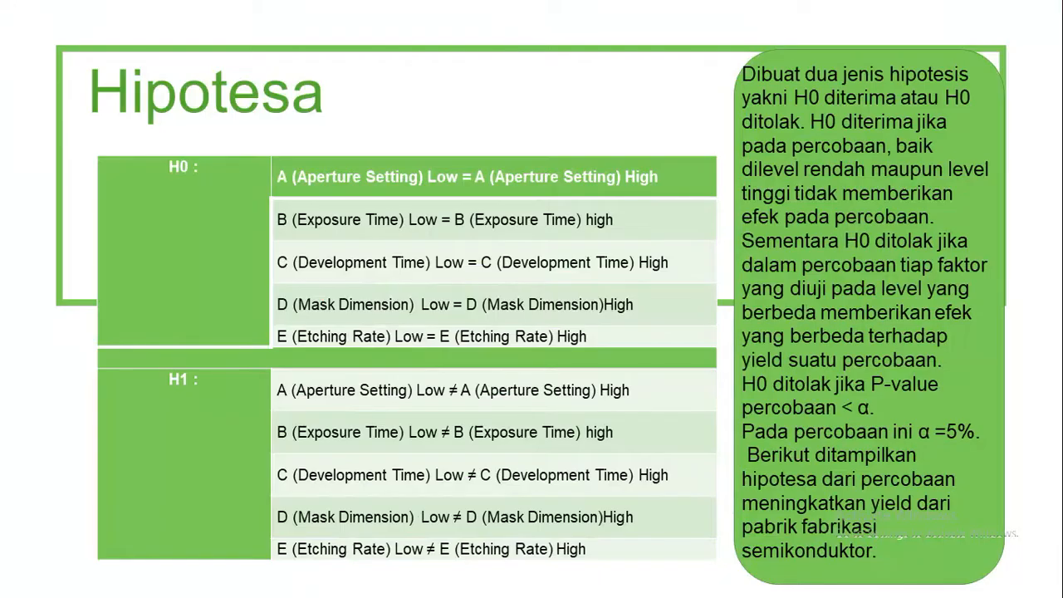
key("Right")
key("Right")
key("Left")
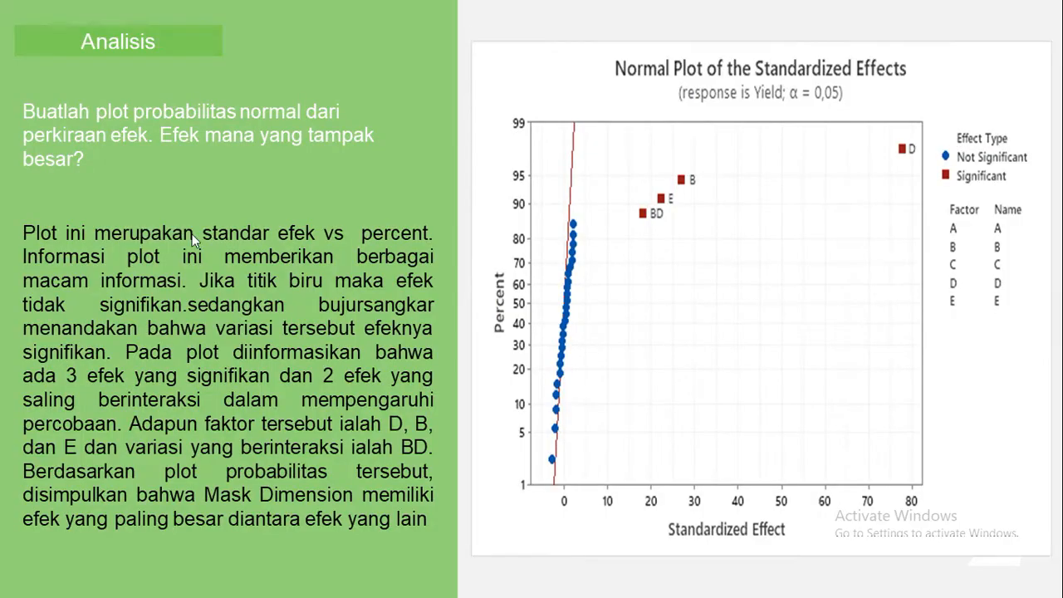
Step: Switch back to Minitab and examine the alias structure of the full factorial design down to the design table
key("alt+Tab")
scroll(355, 301, "down", 5)
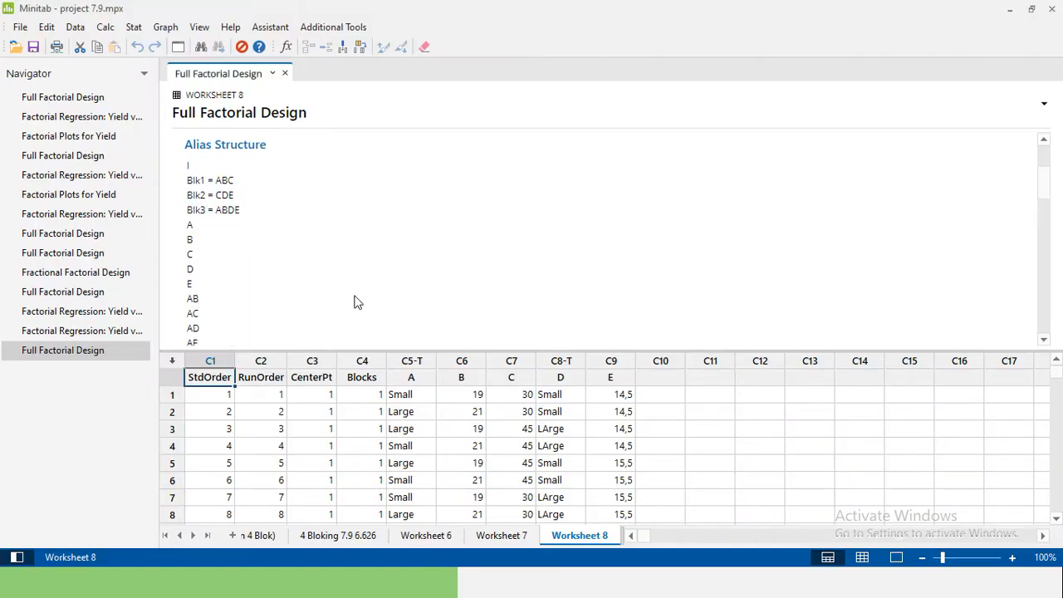
scroll(355, 301, "down", 3)
scroll(354, 301, "up", 8)
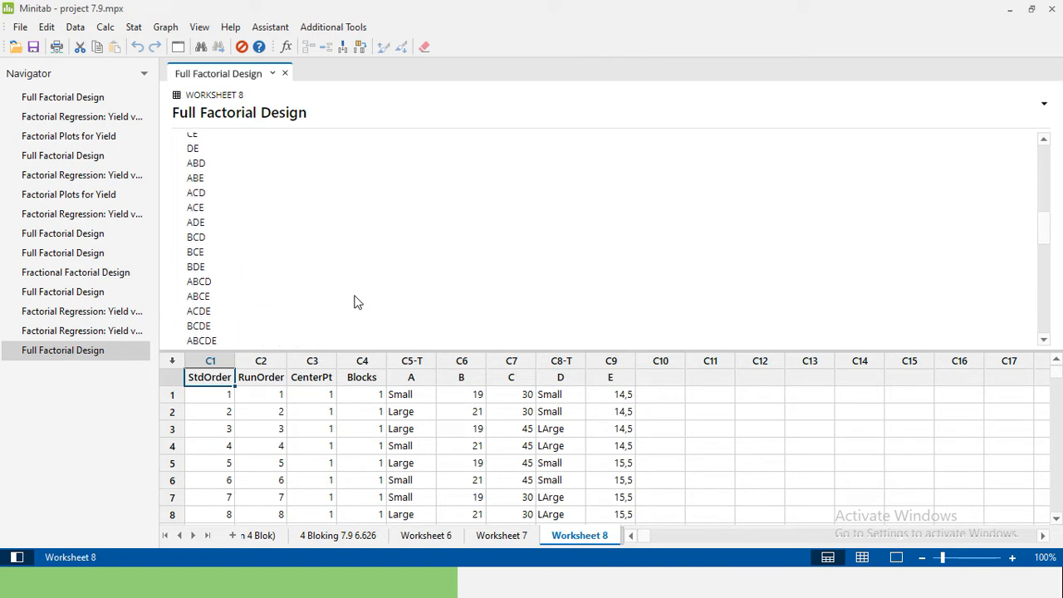
scroll(354, 301, "down", 1)
scroll(354, 301, "down", 6)
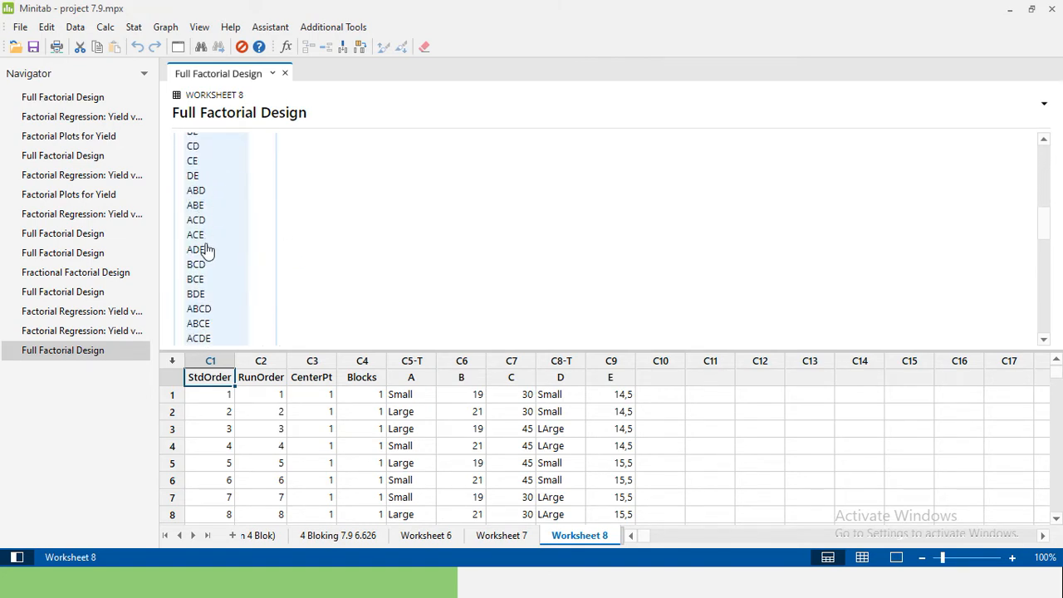
scroll(207, 251, "down", 3)
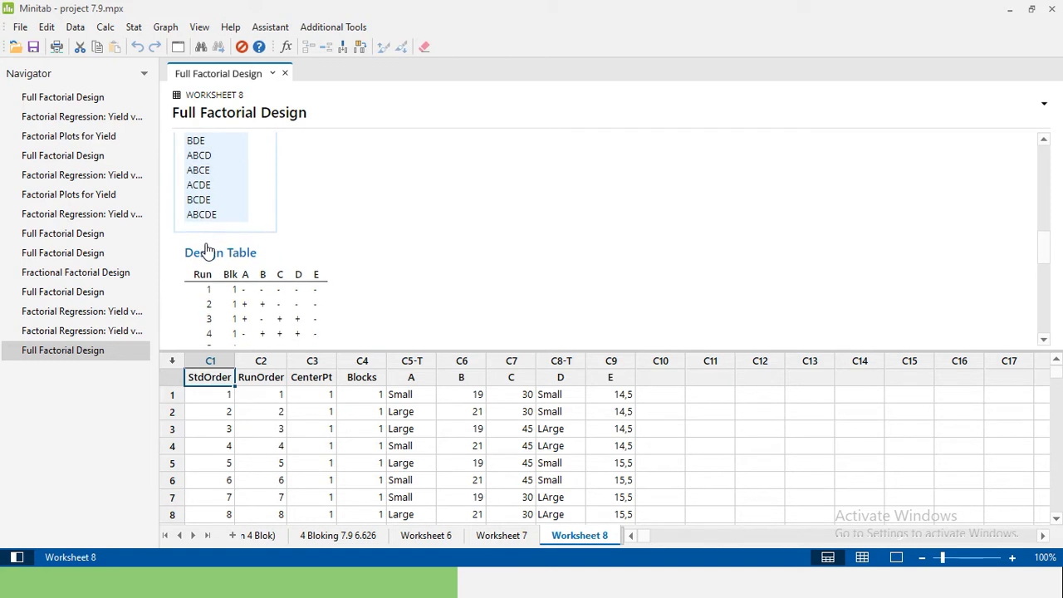
Step: Examine the design table's runs, block assignments and plus/minus factor levels across all four blocks
scroll(325, 320, "down", 3)
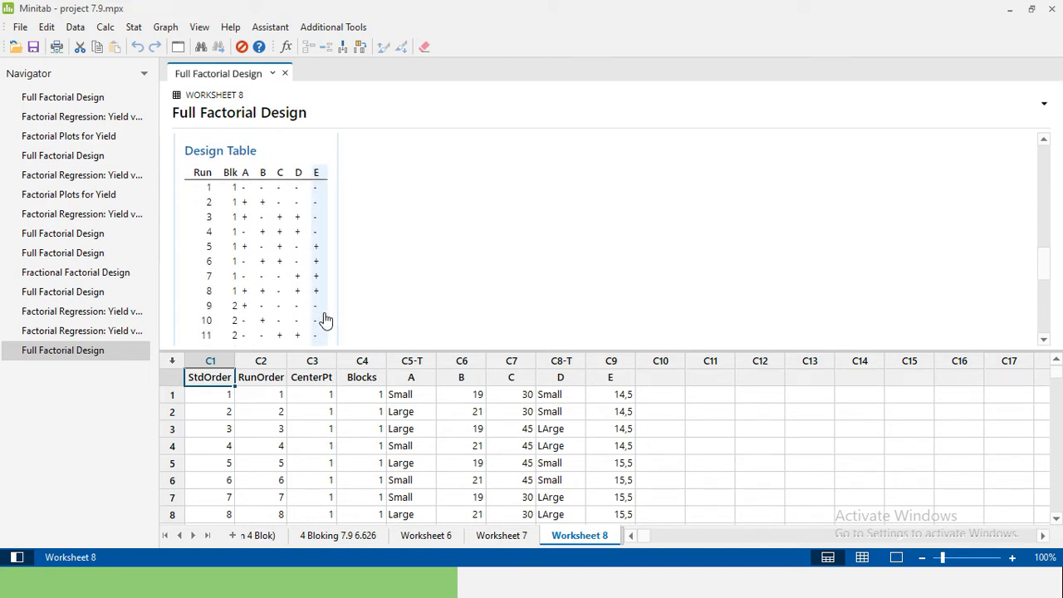
scroll(326, 320, "down", 2)
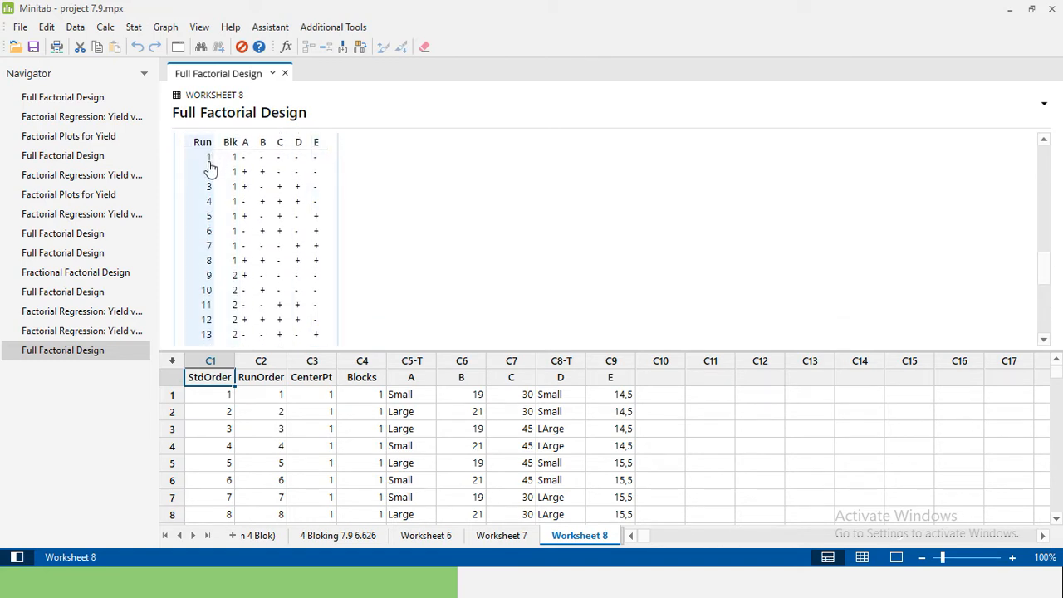
scroll(470, 292, "down", 6)
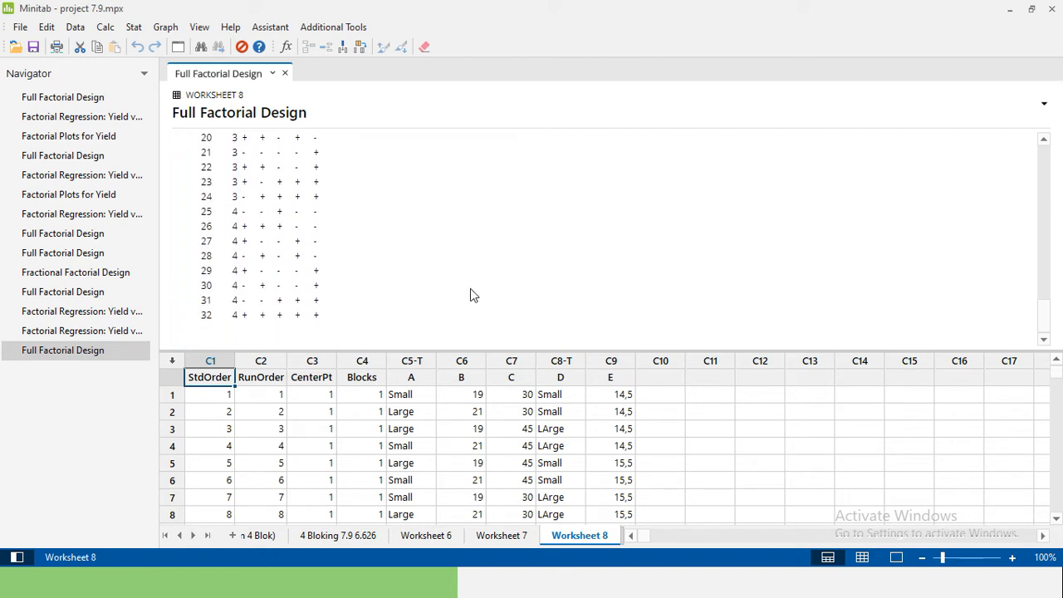
scroll(470, 288, "down", 6)
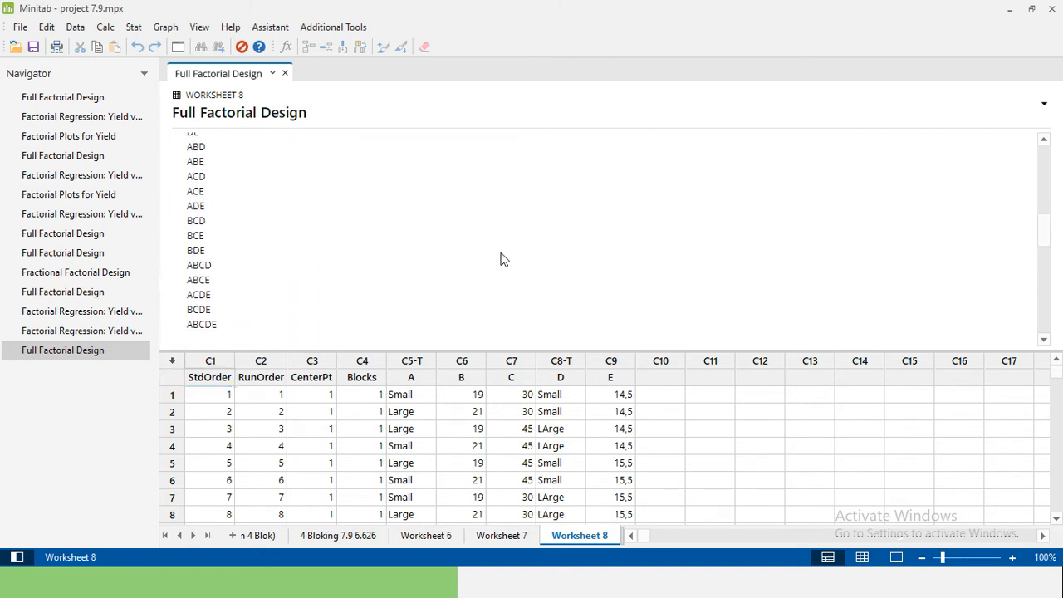
scroll(503, 260, "down", 5)
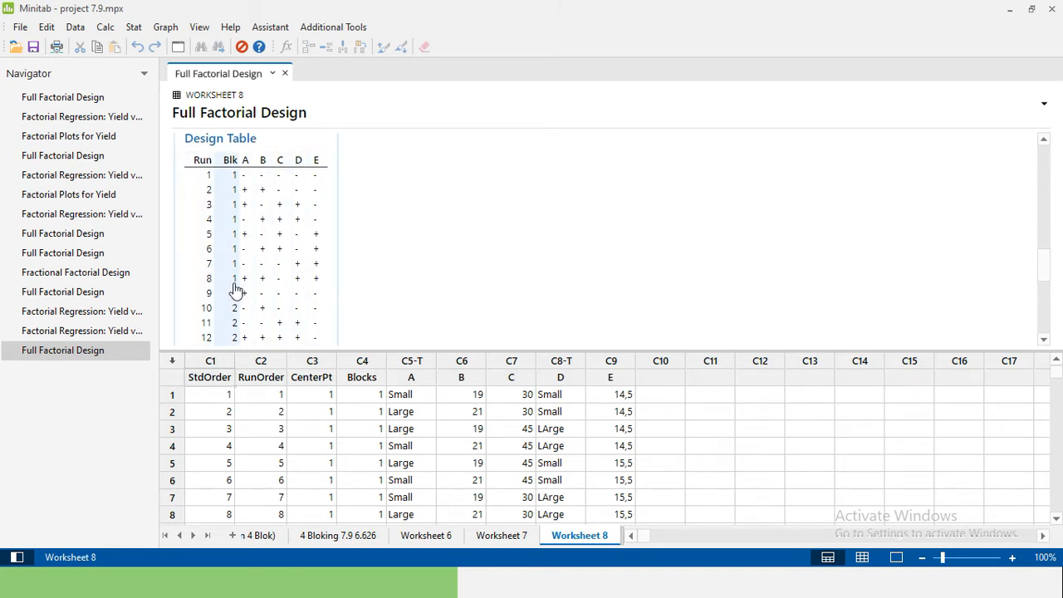
scroll(353, 312, "down", 5)
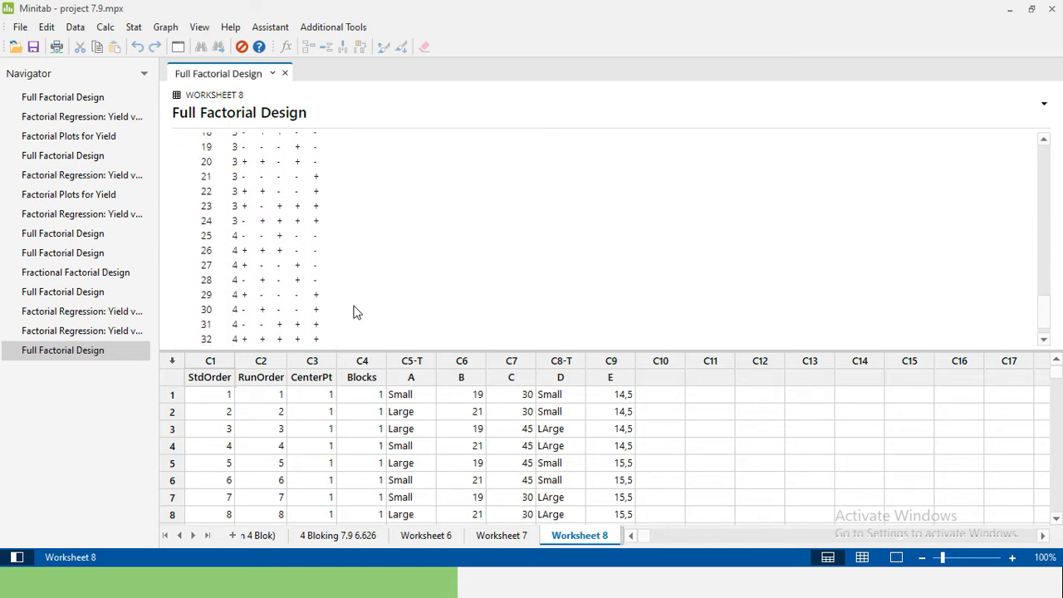
scroll(353, 311, "up", 3)
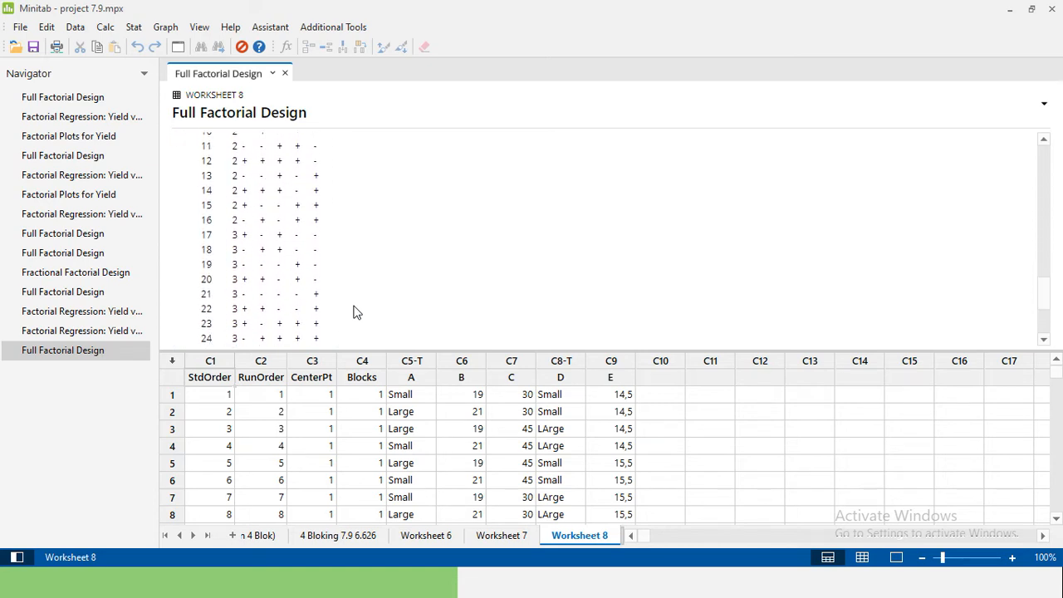
scroll(353, 311, "down", 1)
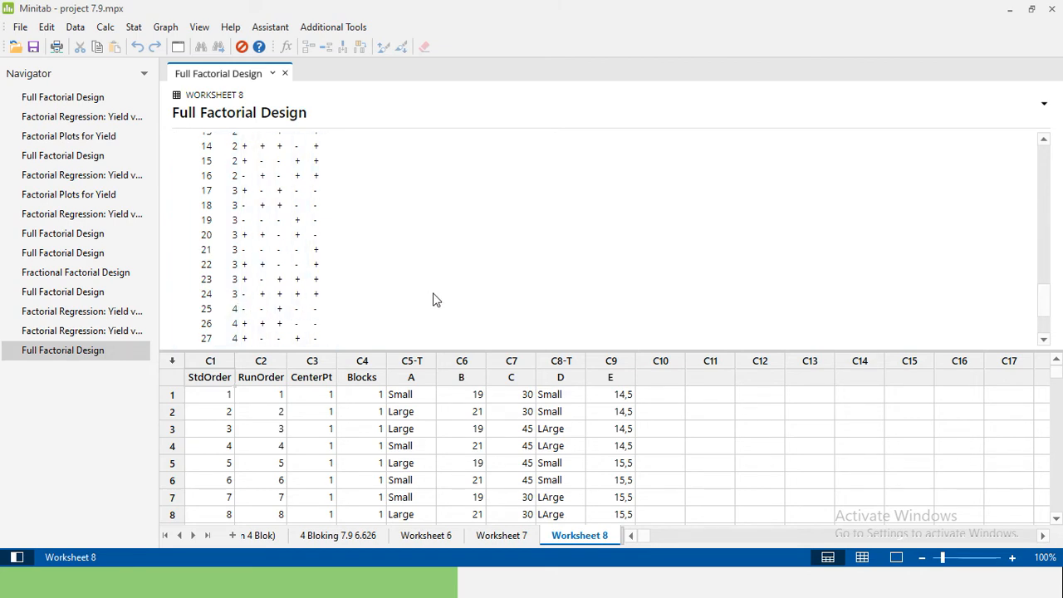
scroll(433, 300, "up", 8)
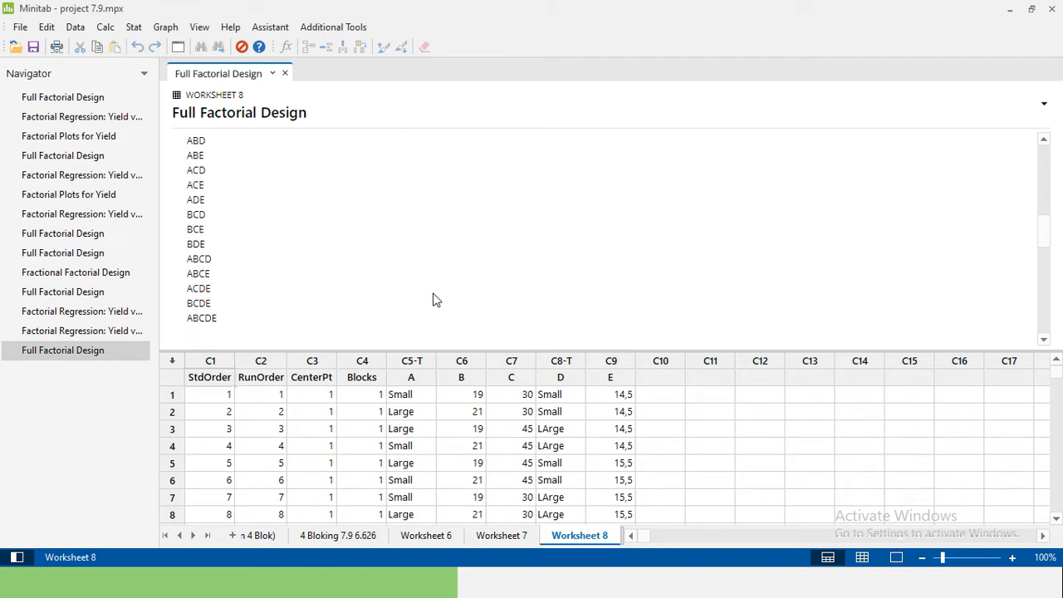
scroll(433, 300, "down", 2)
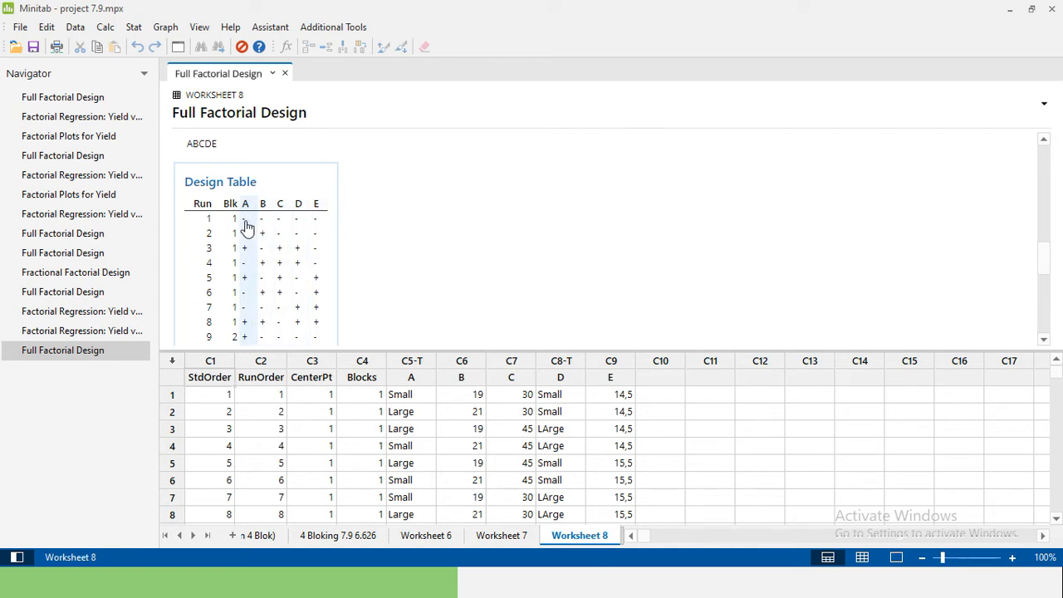
Step: Switch to the PowerPoint slideshow to check the low and high factor levels on the DATA slide, and return to Minitab
key("alt+Tab")
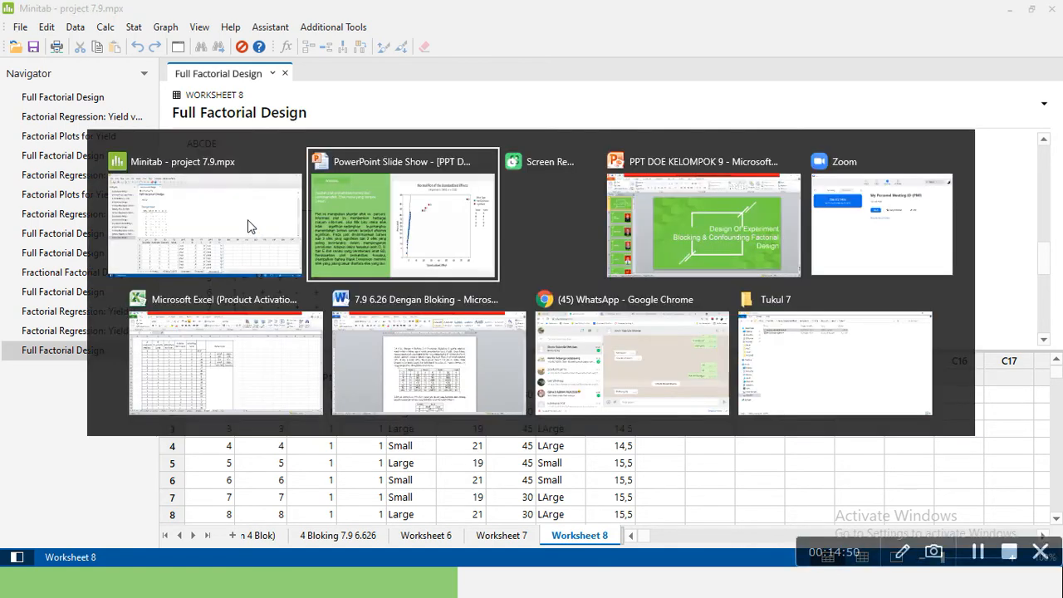
key("alt+Tab")
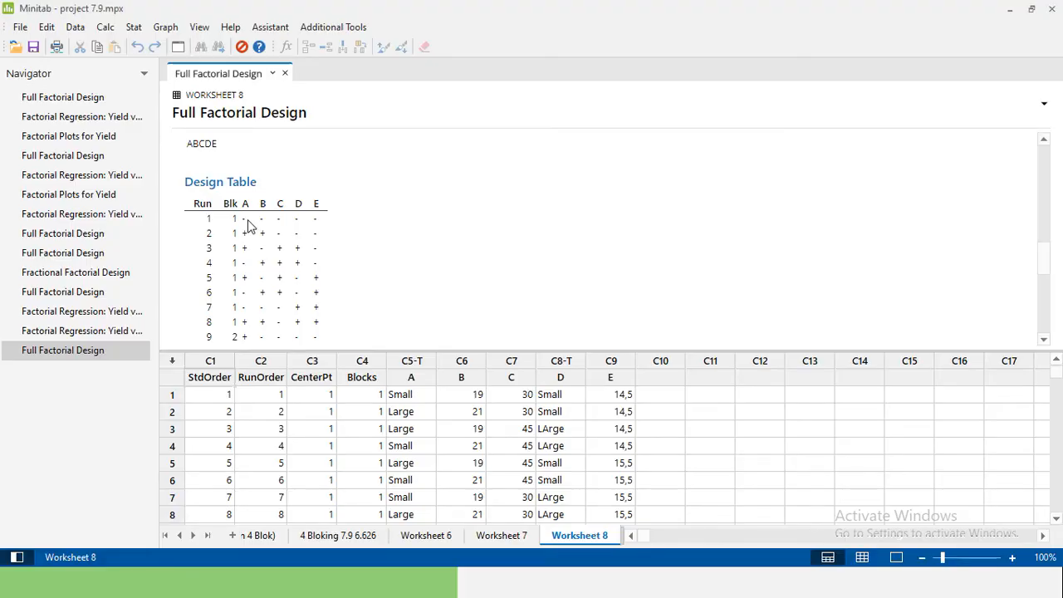
key("alt+Tab")
key("Left")
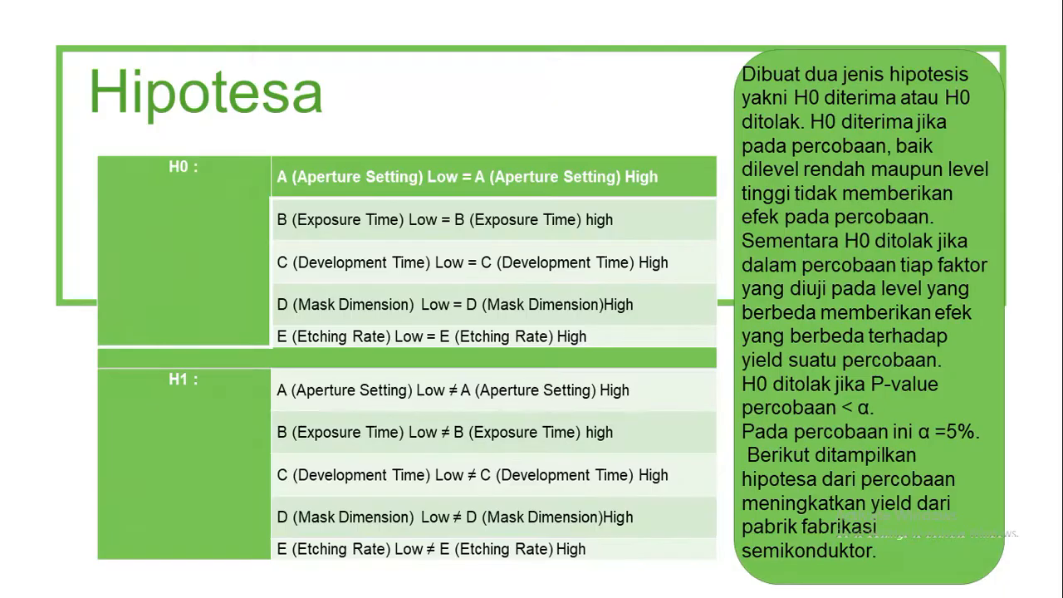
key("Left")
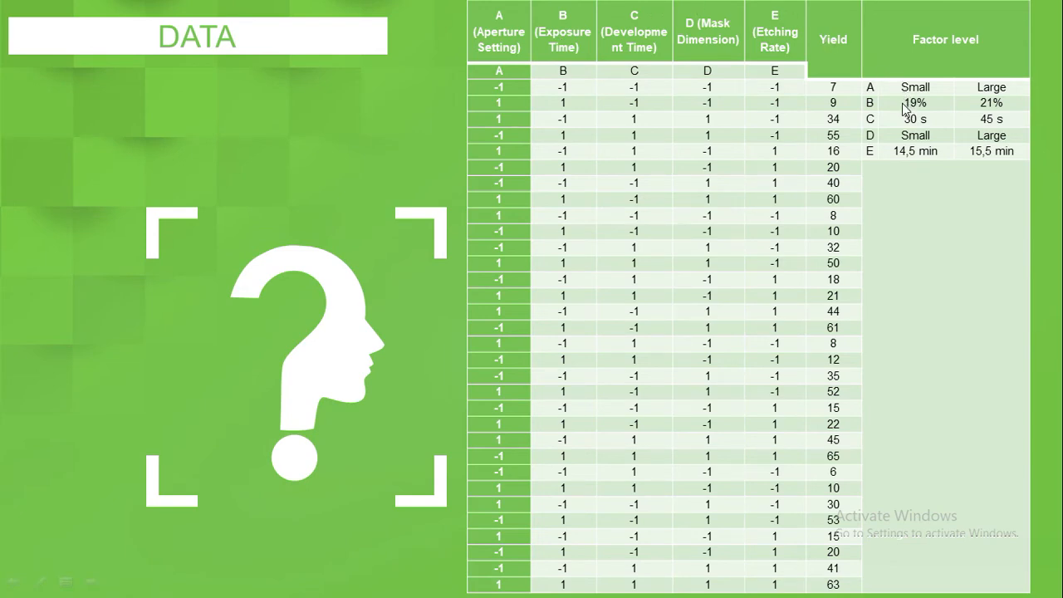
key("alt+Tab")
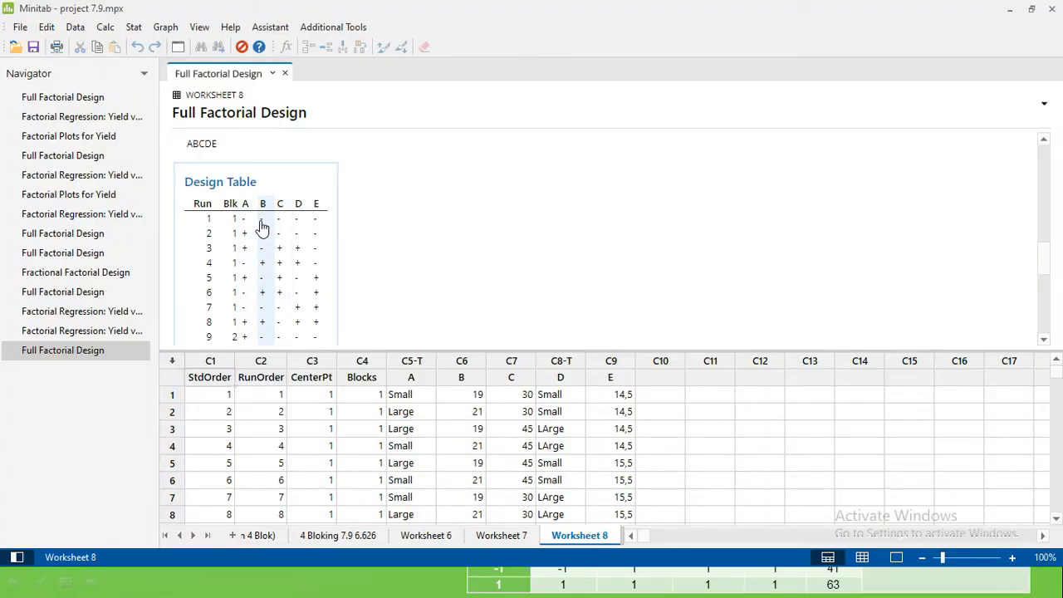
key("alt+Tab")
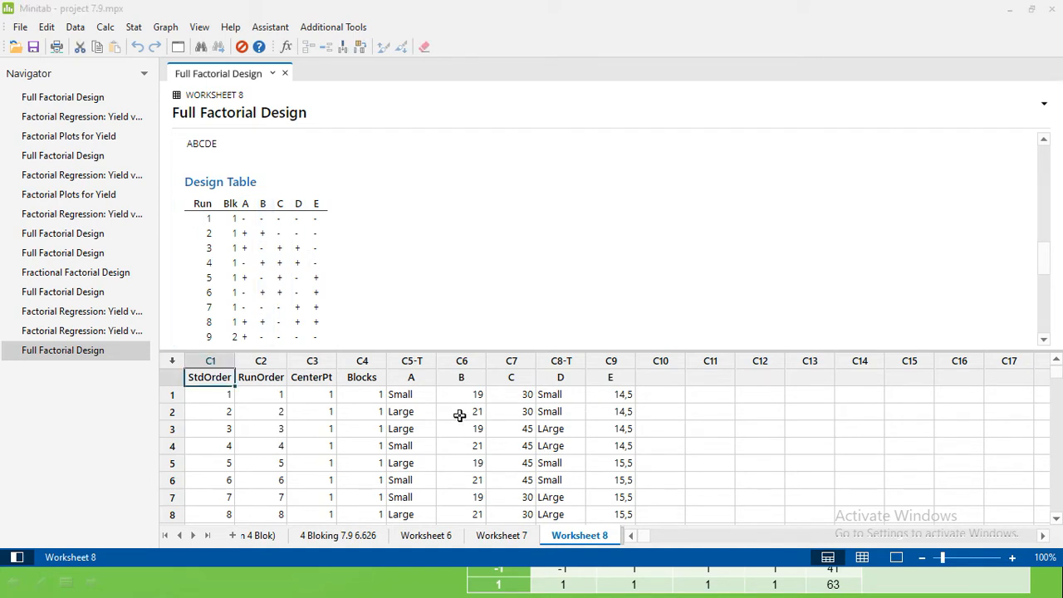
Step: Compare the factor levels in the first worksheet rows with the signs in the design table
left_click(400, 392)
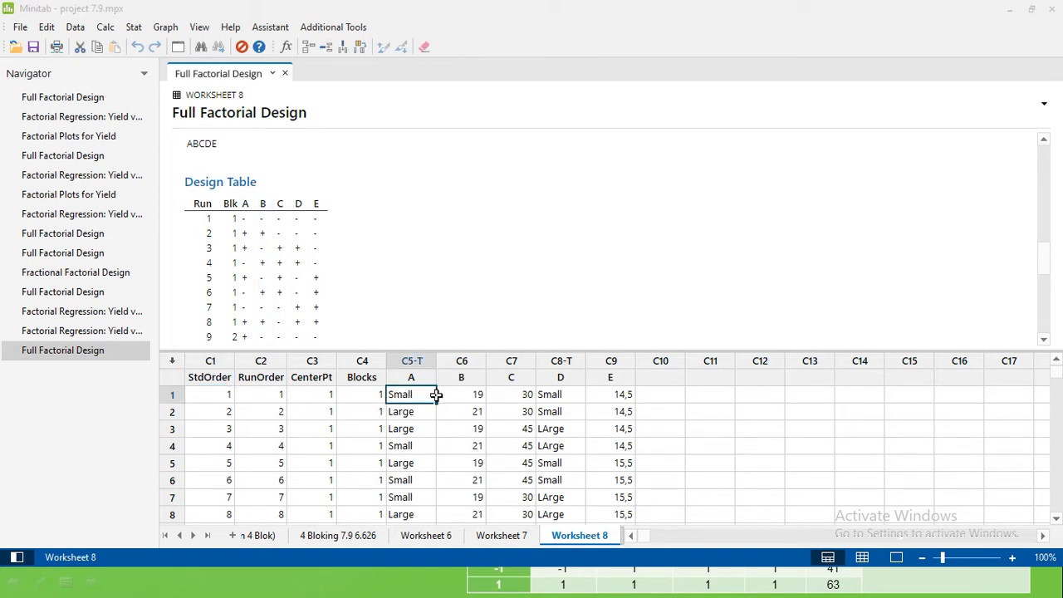
left_click(470, 395)
left_click(513, 396)
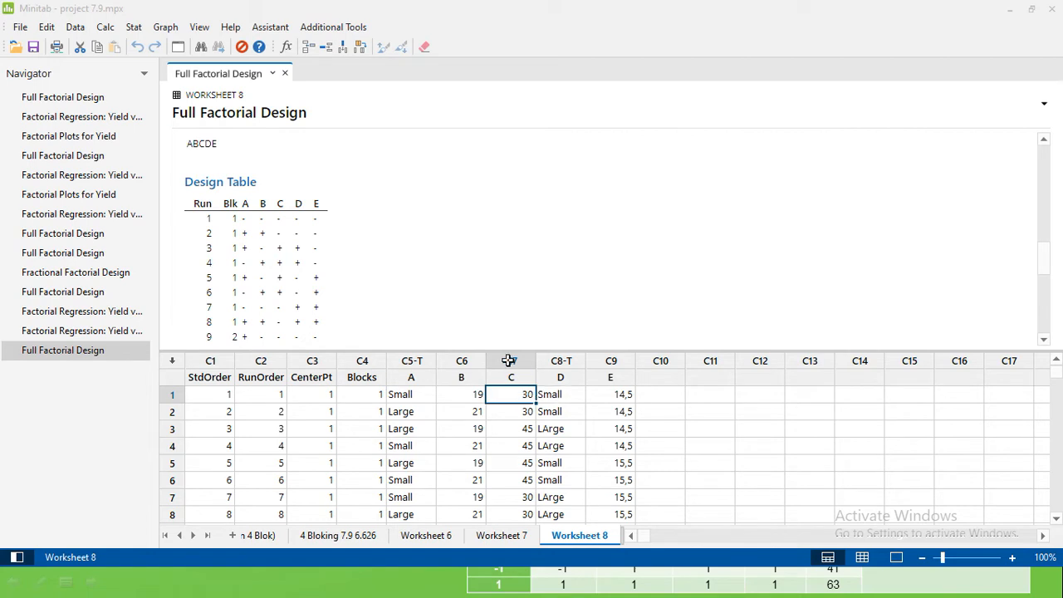
left_click(250, 236)
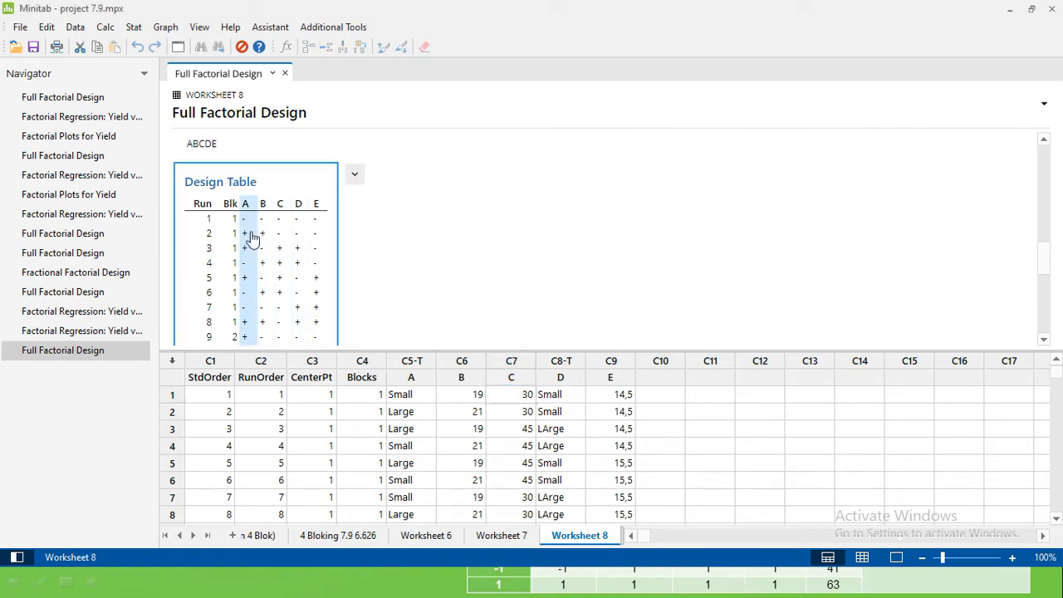
left_click(410, 416)
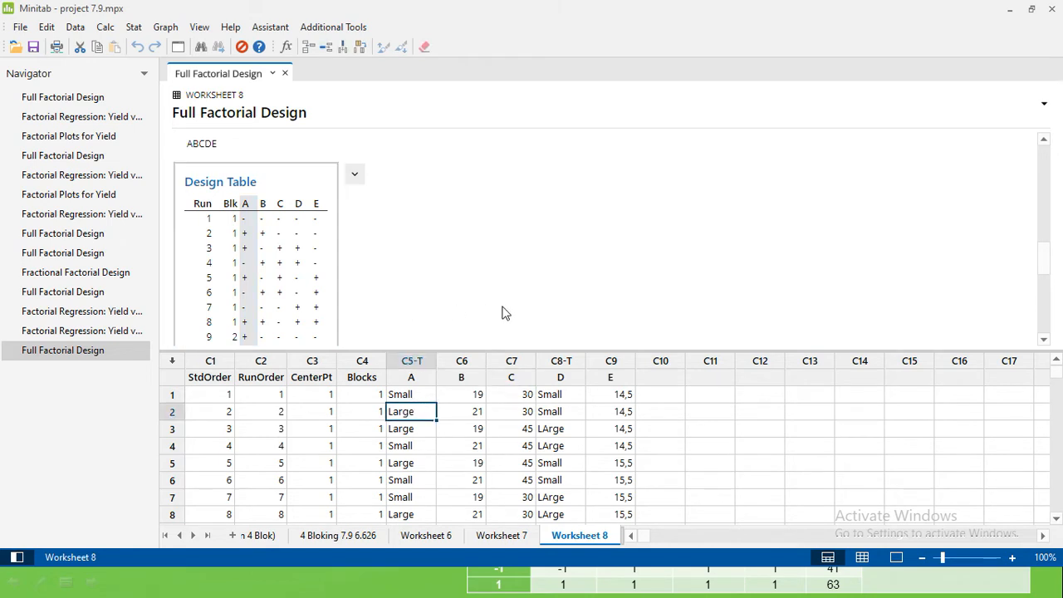
scroll(501, 313, "down", 4)
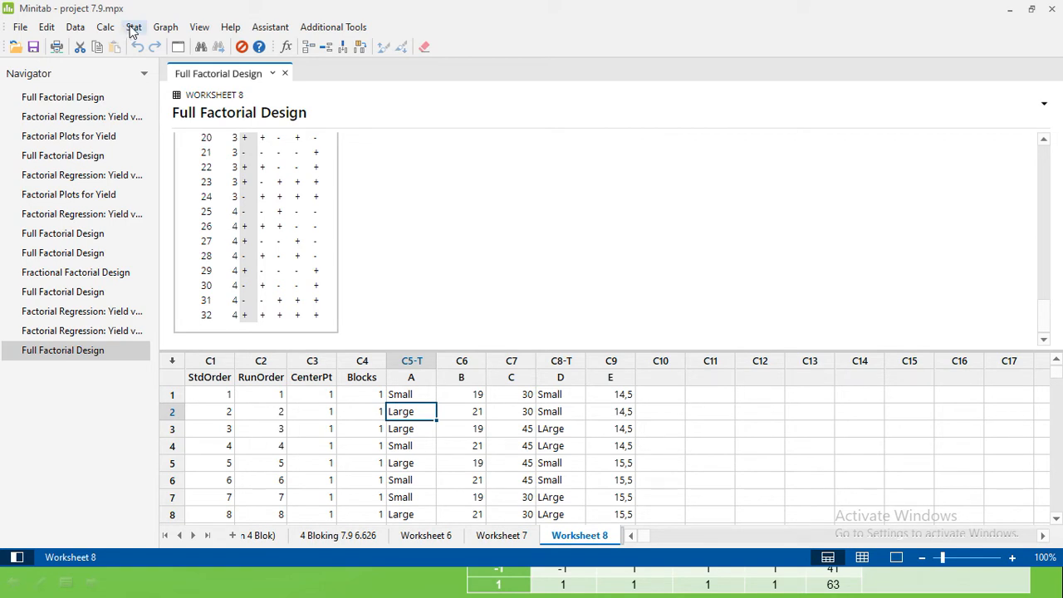
left_click(133, 28)
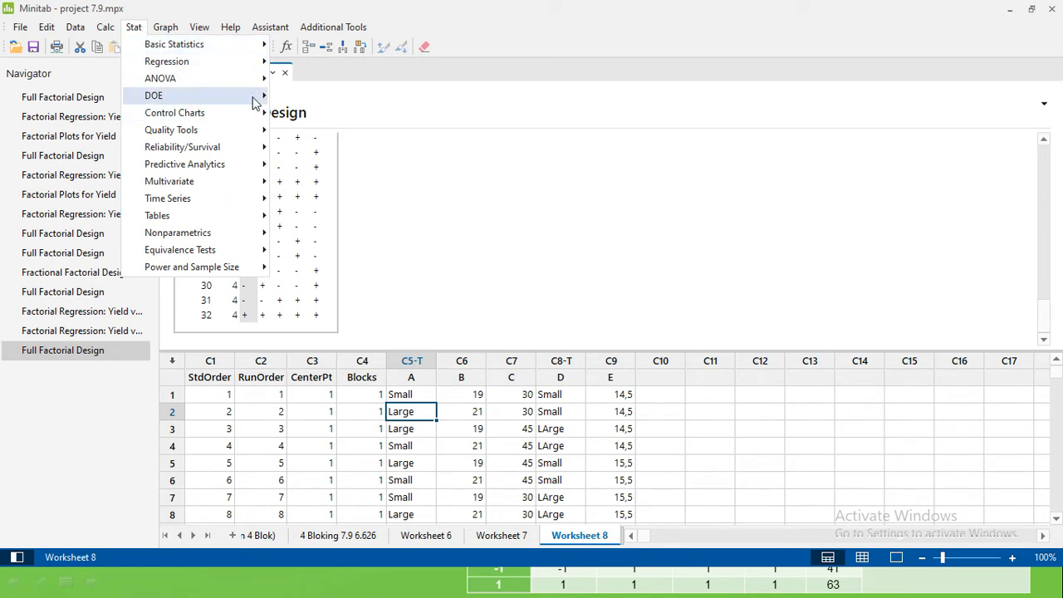
mouse_move(253, 101)
mouse_move(348, 113)
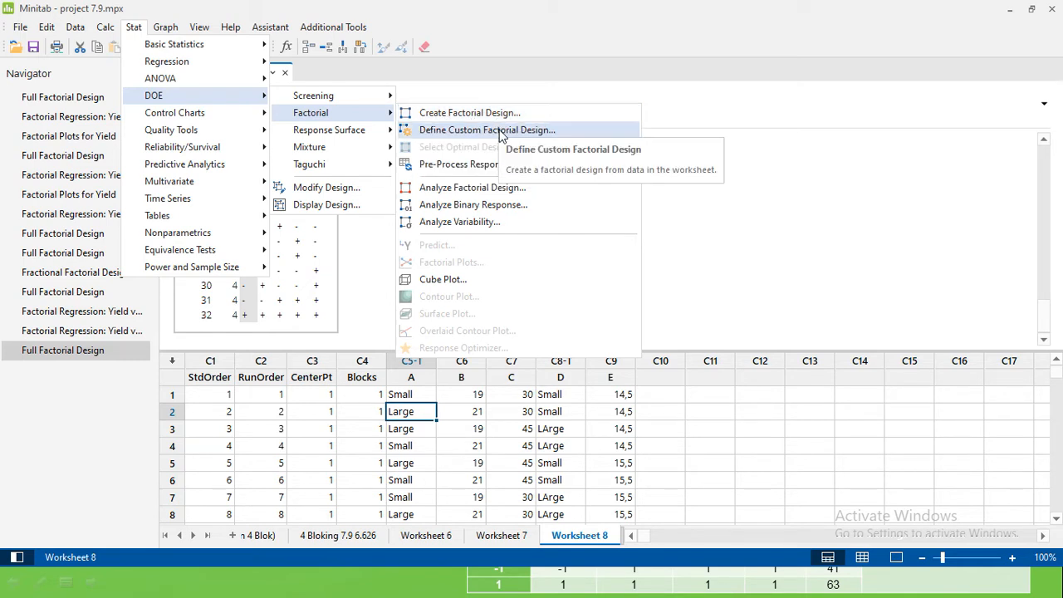
left_click(448, 191)
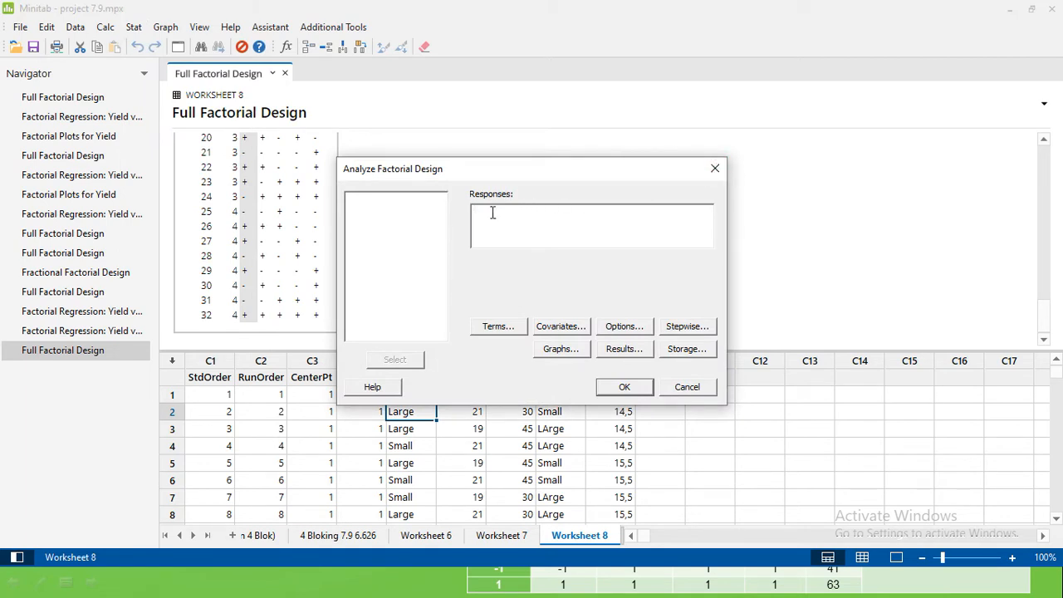
left_click(713, 170)
Step: Select the name cell of column C10 as the paste target, and switch to Excel to copy the Yield column G3:G35 on Sheet6
left_click(664, 375)
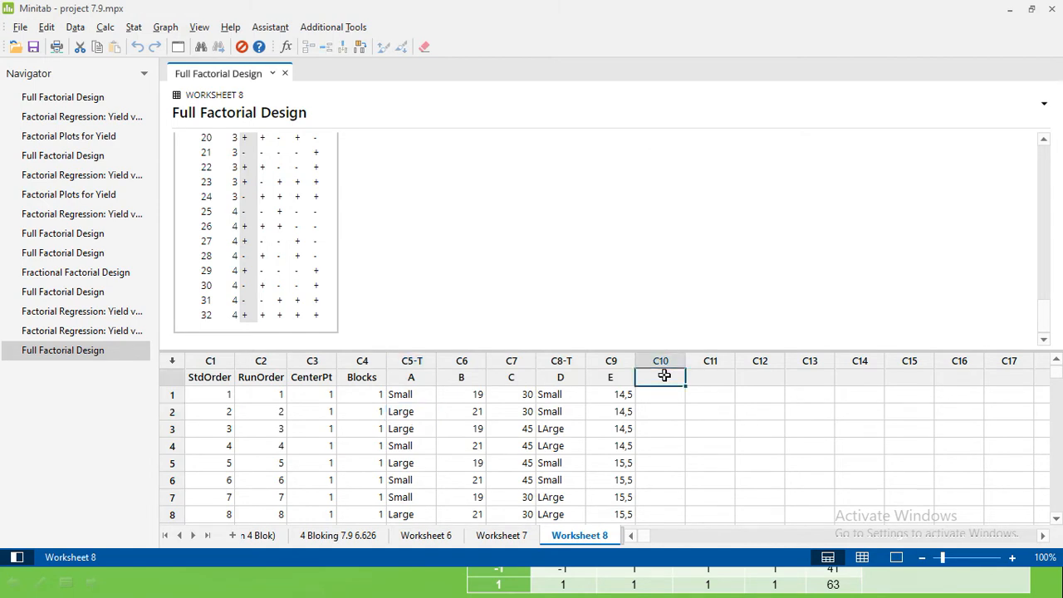
key("alt+Tab")
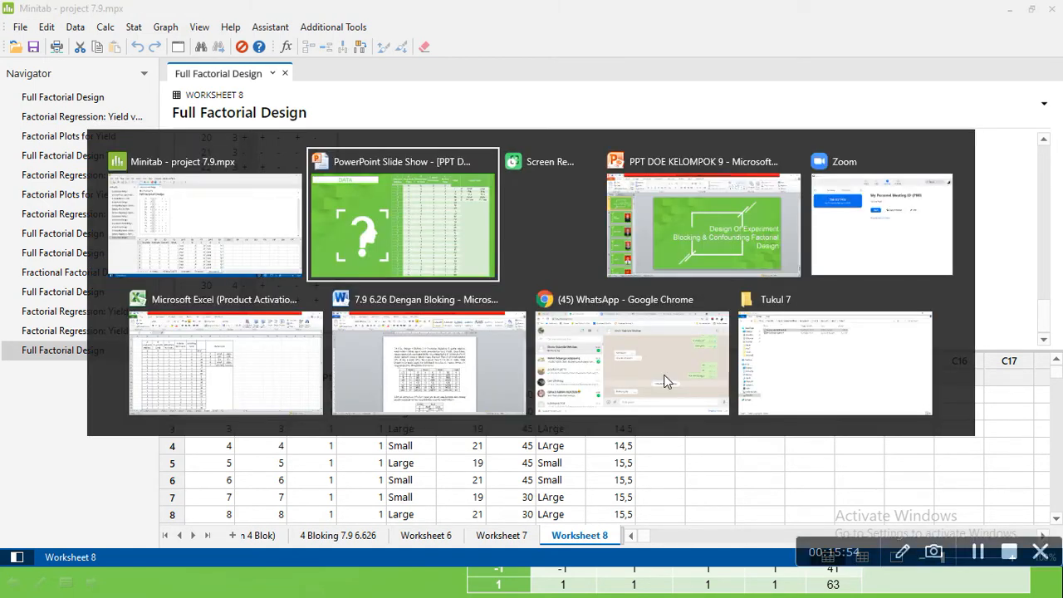
key("alt+Tab")
key("alt+Tab")
key("alt+Tab")
key("alt+Tab")
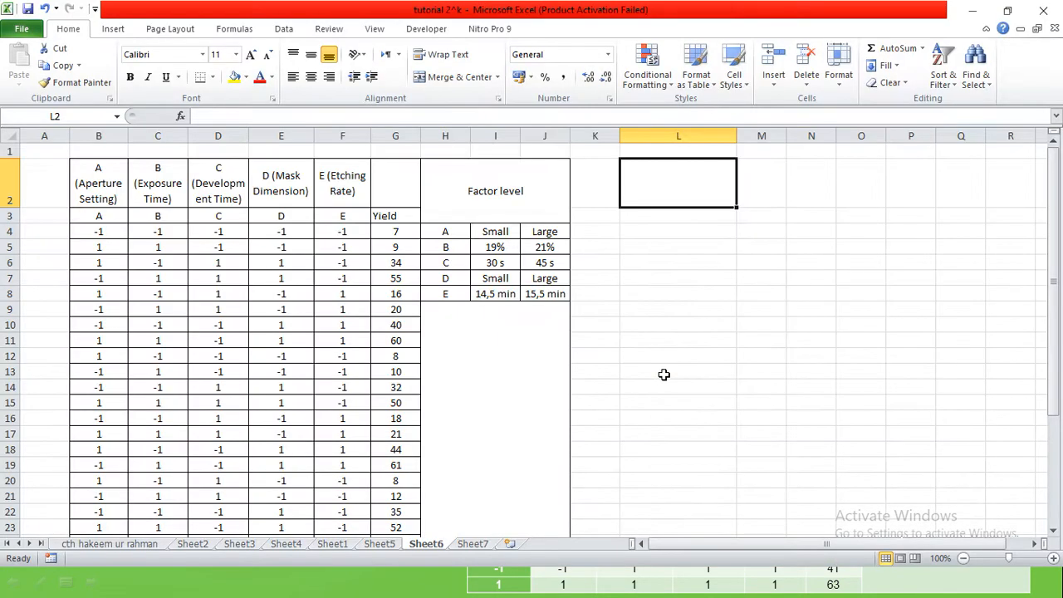
left_click(382, 216)
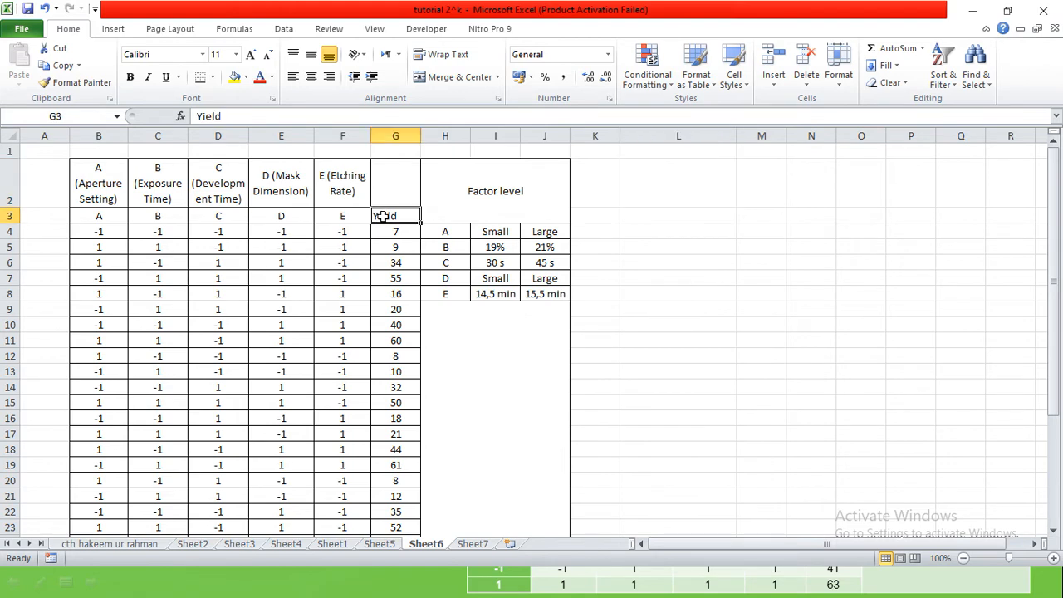
key("shift+Page_Down")
key("shift+Down")
key("shift+Down")
key("shift+Down")
key("shift+Down")
key("shift+Down")
key("shift+Down")
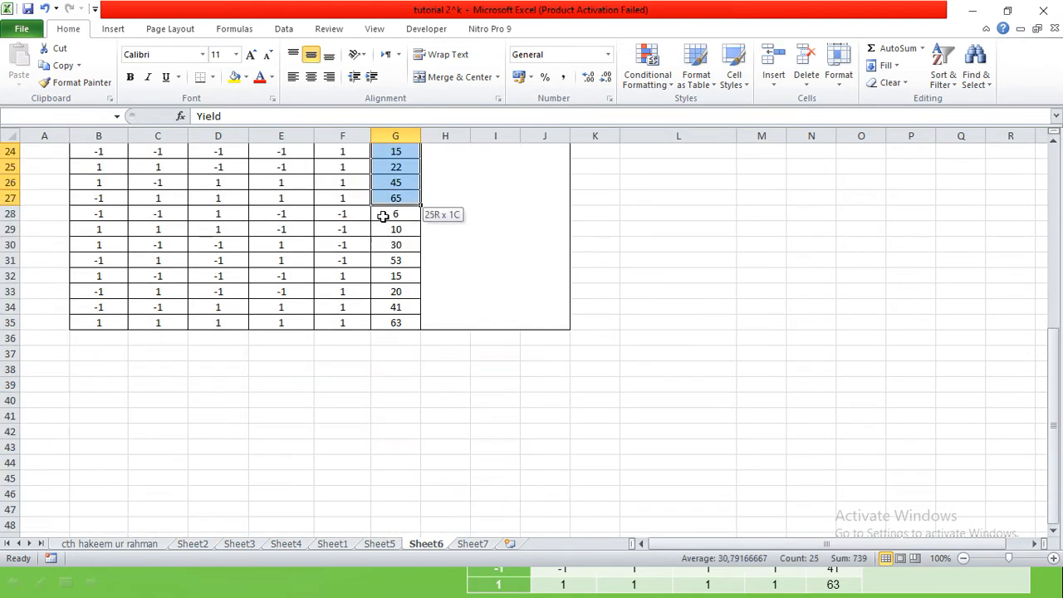
key("shift+Down")
key("shift+Down")
key("shift+Down")
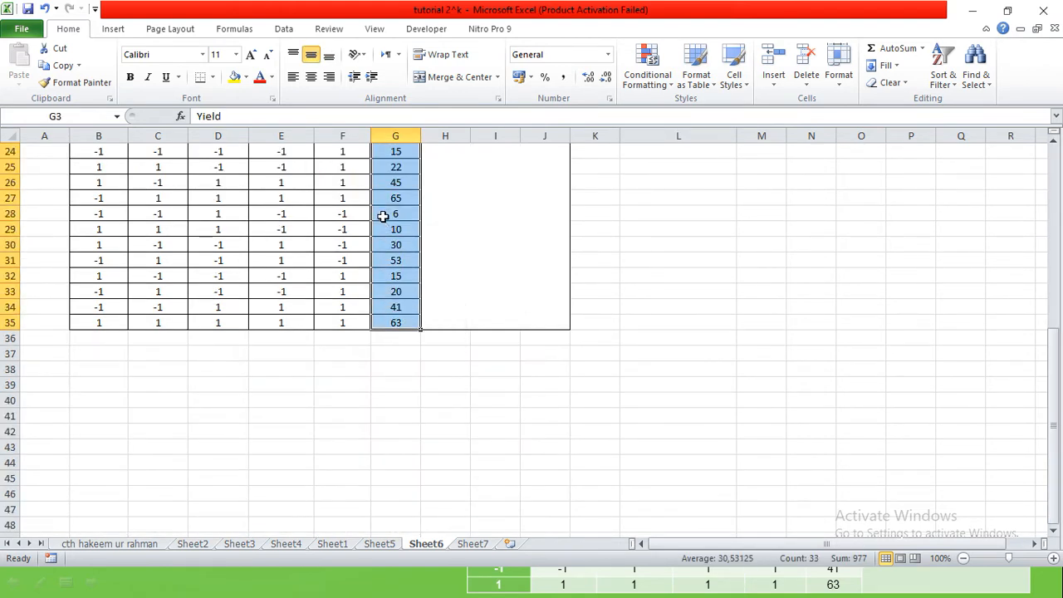
key("ctrl+c")
Step: Switch back to Minitab, paste the Yield data with its header into column C10, and check the rows down to run 32
key("alt+Tab")
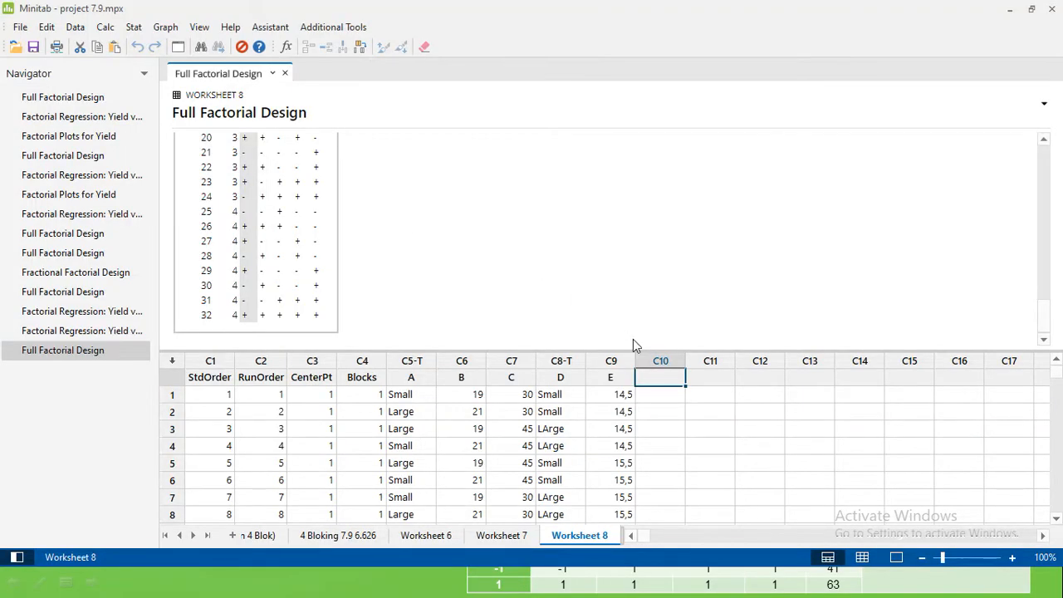
key("ctrl+v")
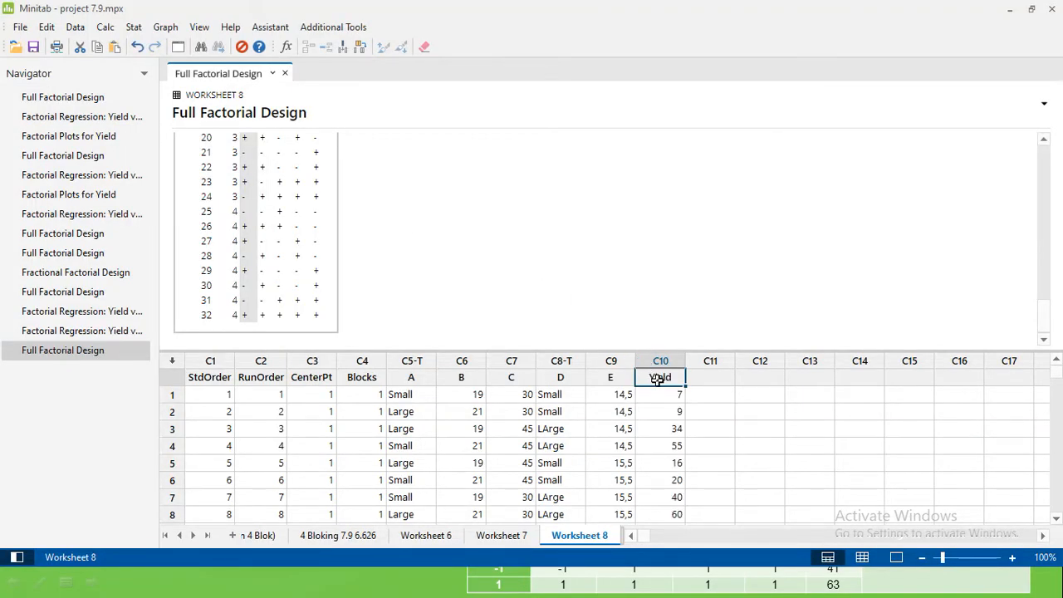
scroll(681, 475, "down", 3)
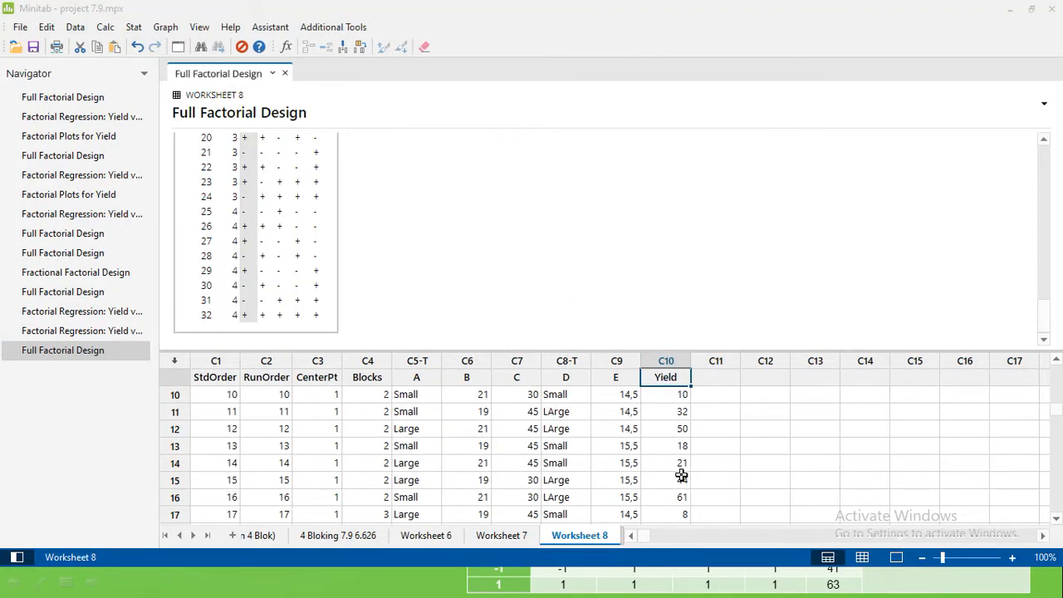
scroll(680, 475, "down", 4)
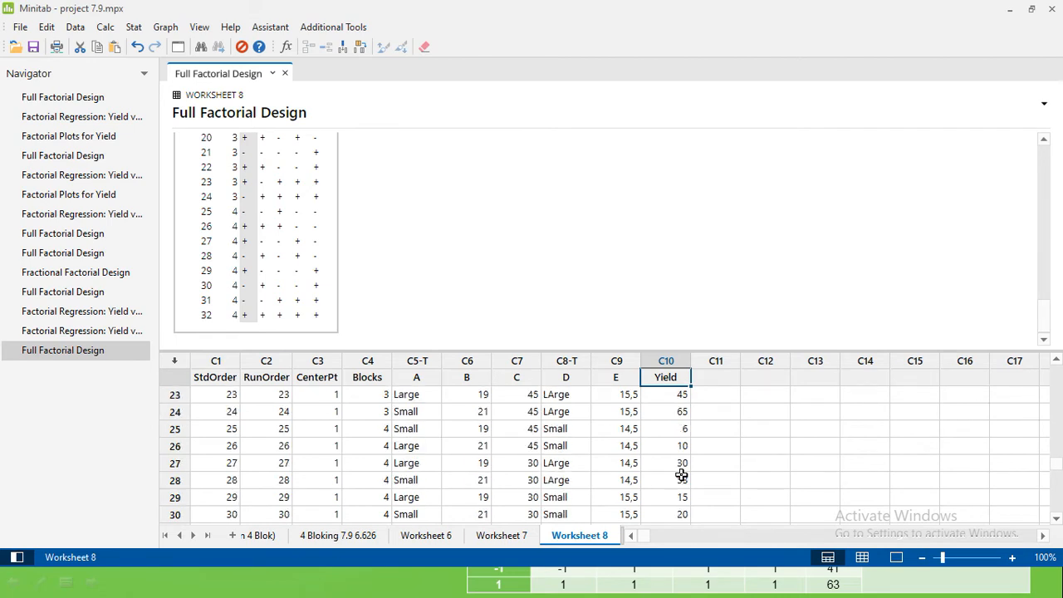
scroll(681, 475, "down", 1)
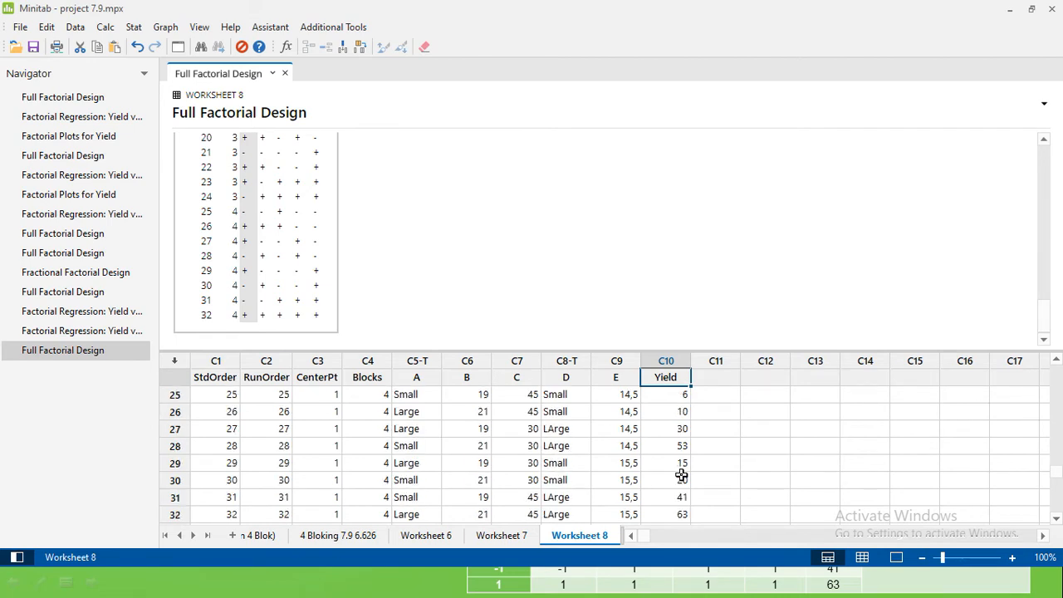
Step: Start the Analyze Factorial Design command for the four-block design and set Yield as the response
scroll(1057, 521, "down", 1)
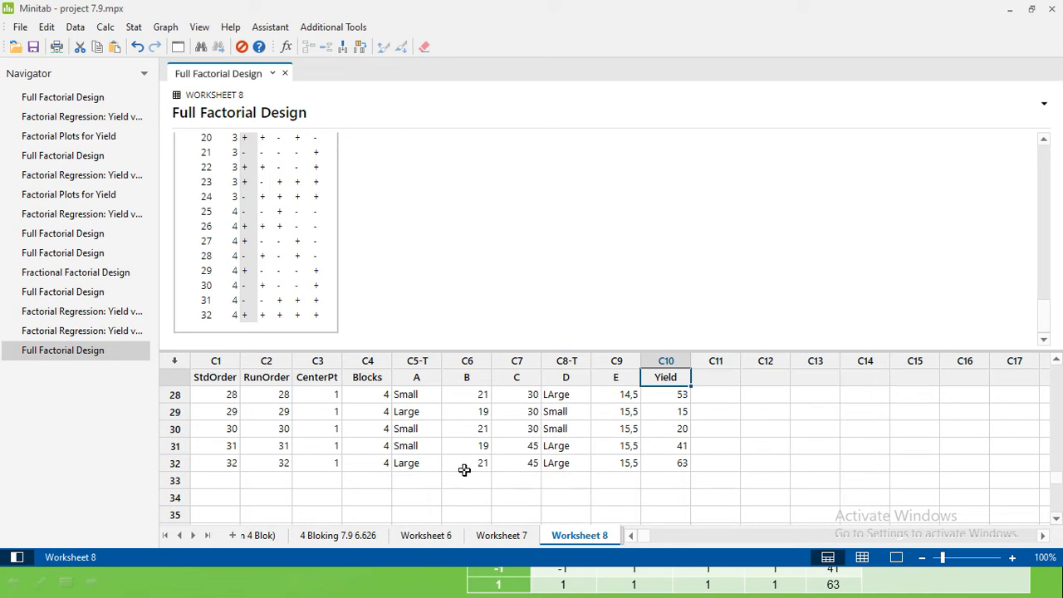
left_click_drag(1059, 483, 1057, 341)
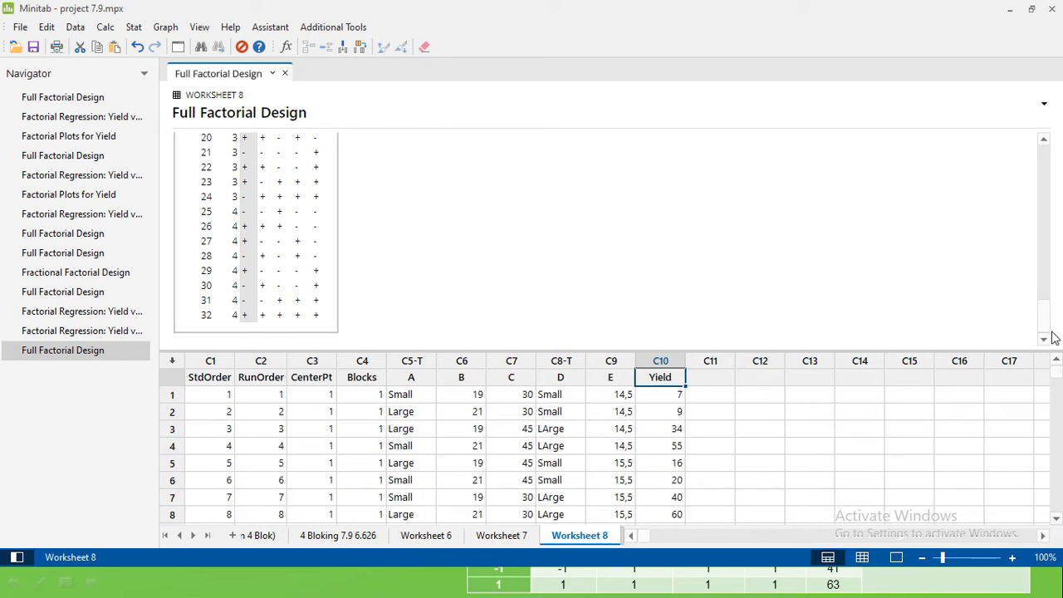
left_click(133, 26)
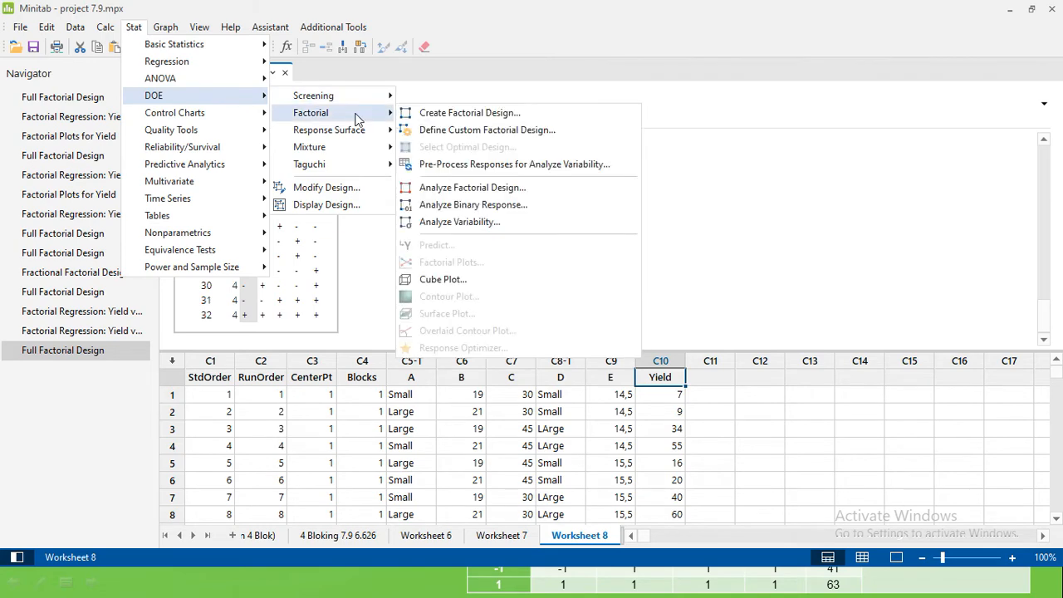
left_click(475, 192)
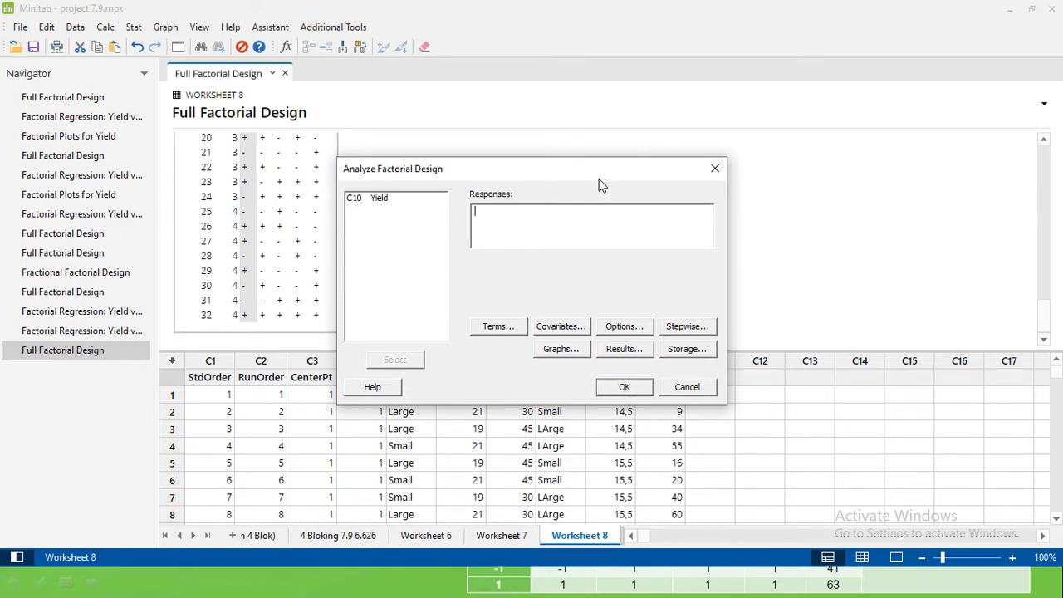
left_click_drag(555, 167, 501, 87)
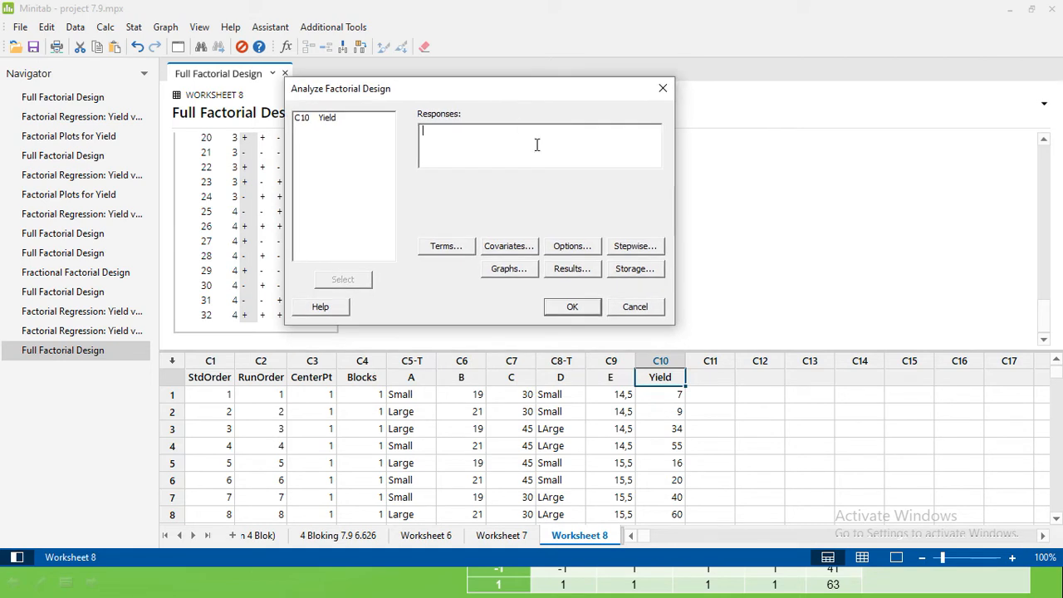
double_click(325, 119)
Step: Keep the model terms up through order 5 with blocks included, and accept adding terms to make the model hierarchical
left_click(458, 245)
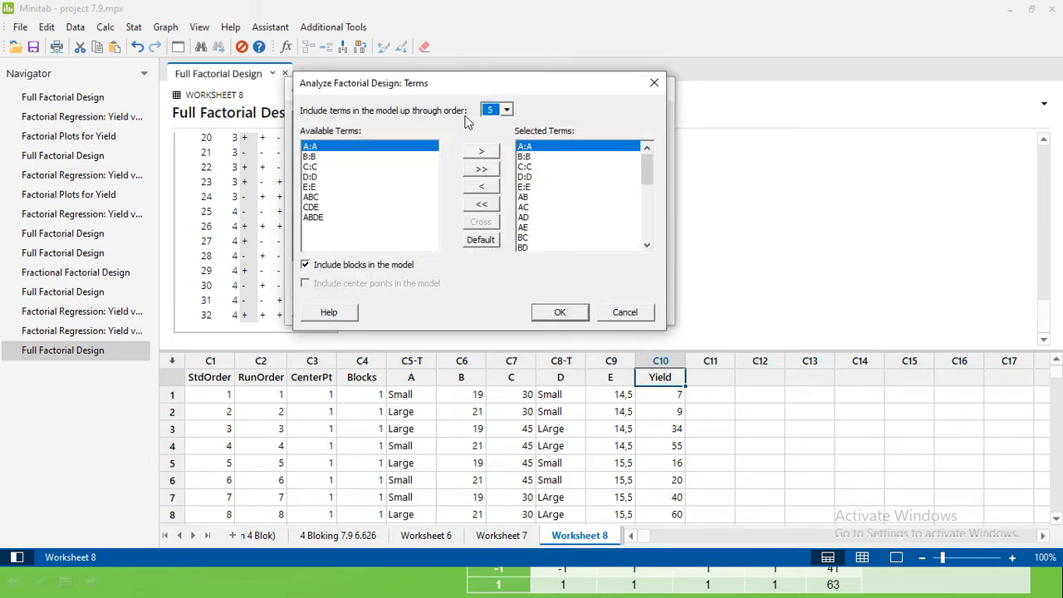
left_click(507, 111)
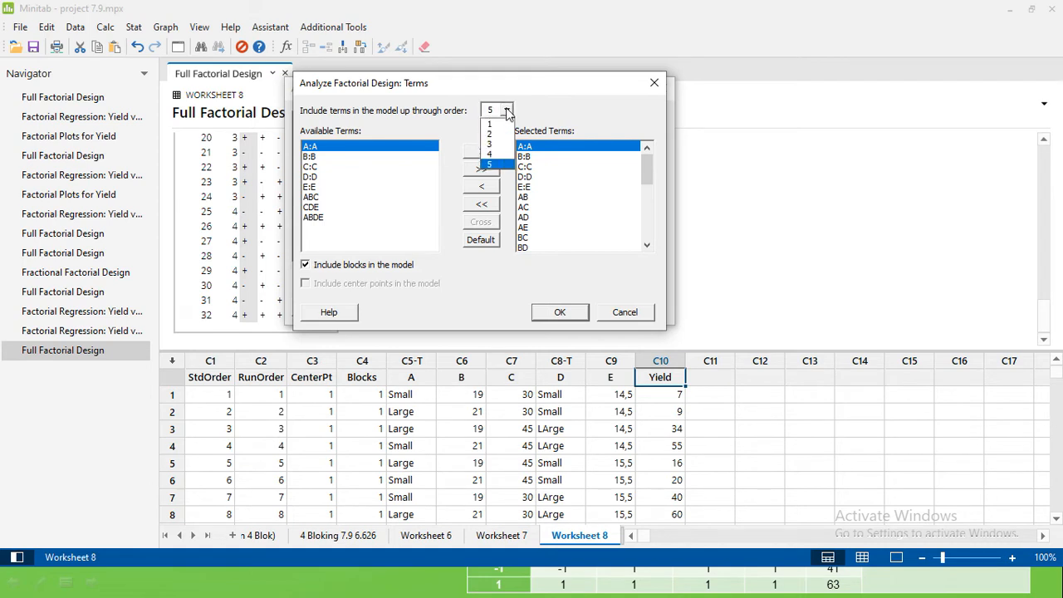
left_click(507, 113)
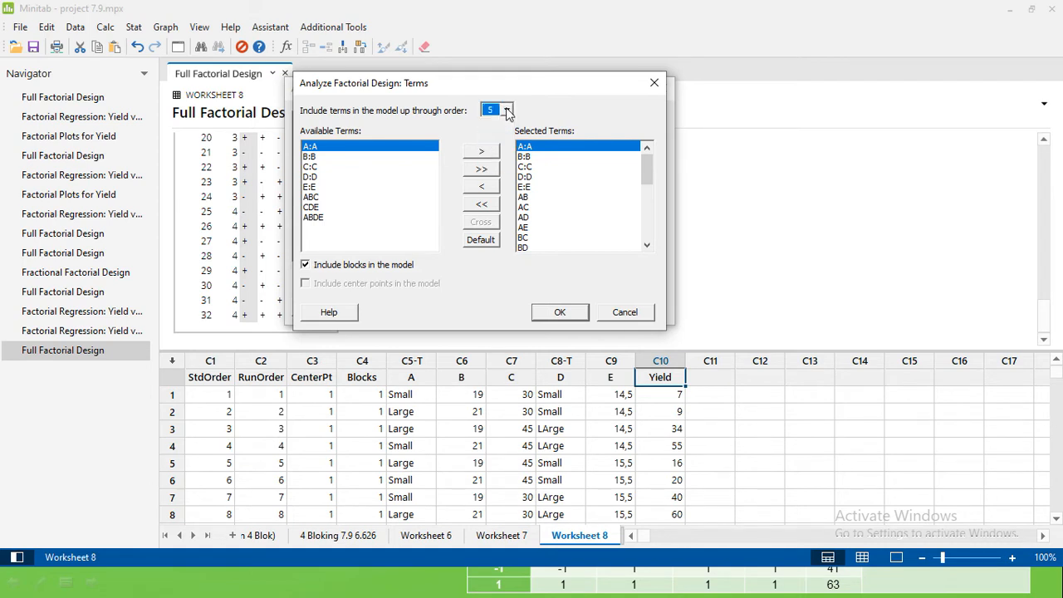
left_click(577, 319)
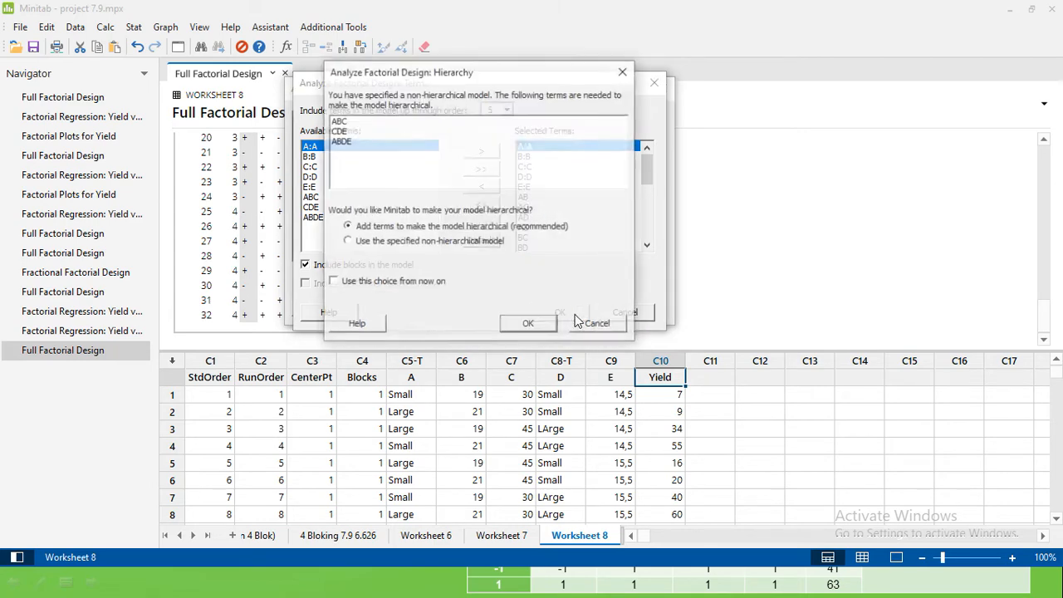
left_click(525, 324)
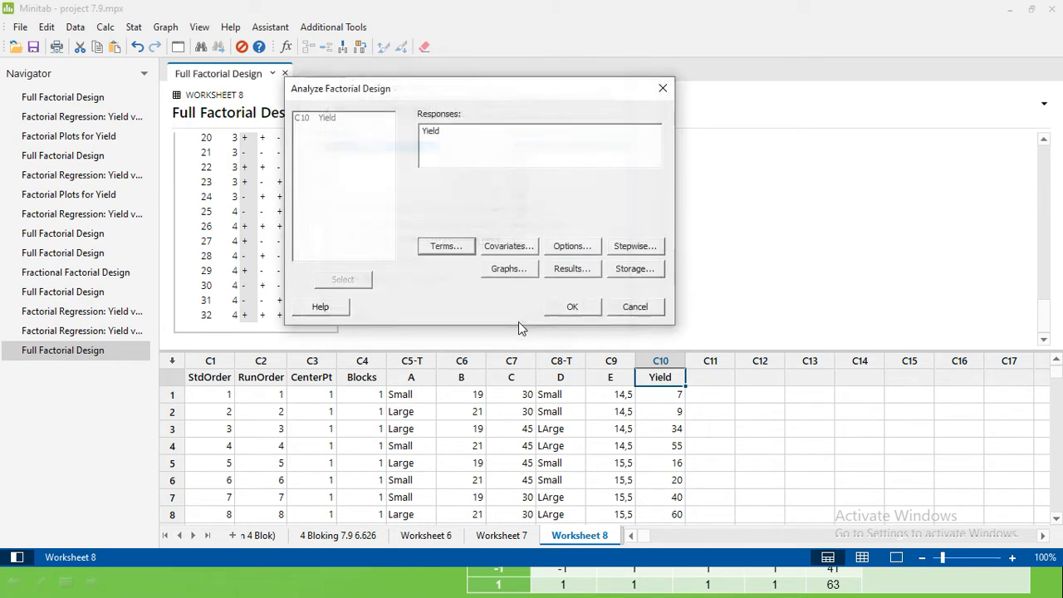
Step: Keep the 95 two-sided confidence level without transformation, and choose Four in one residual plots alongside the Pareto and Normal effects plots
left_click(570, 245)
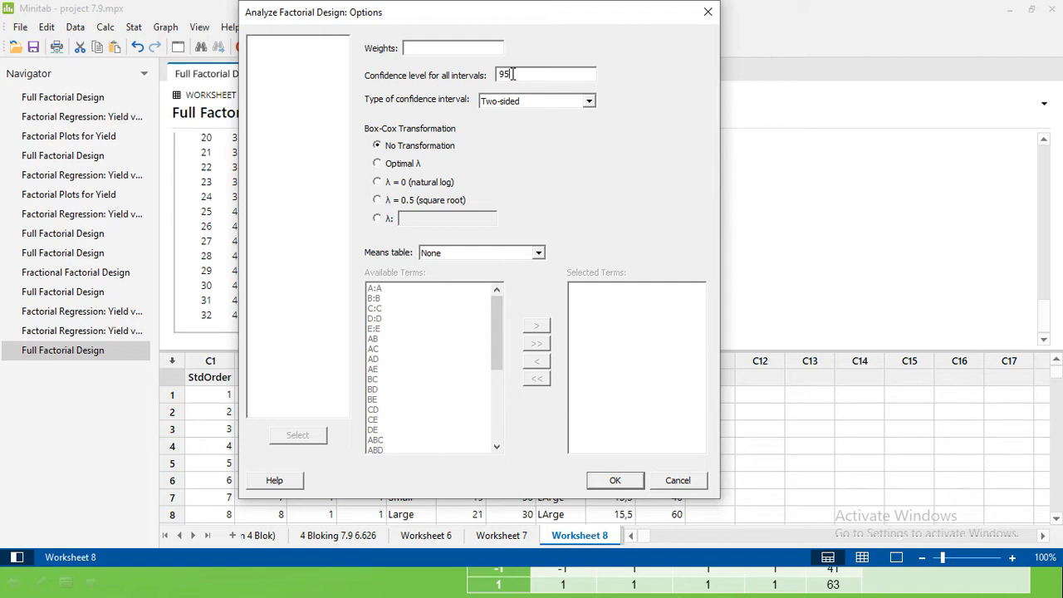
left_click(614, 480)
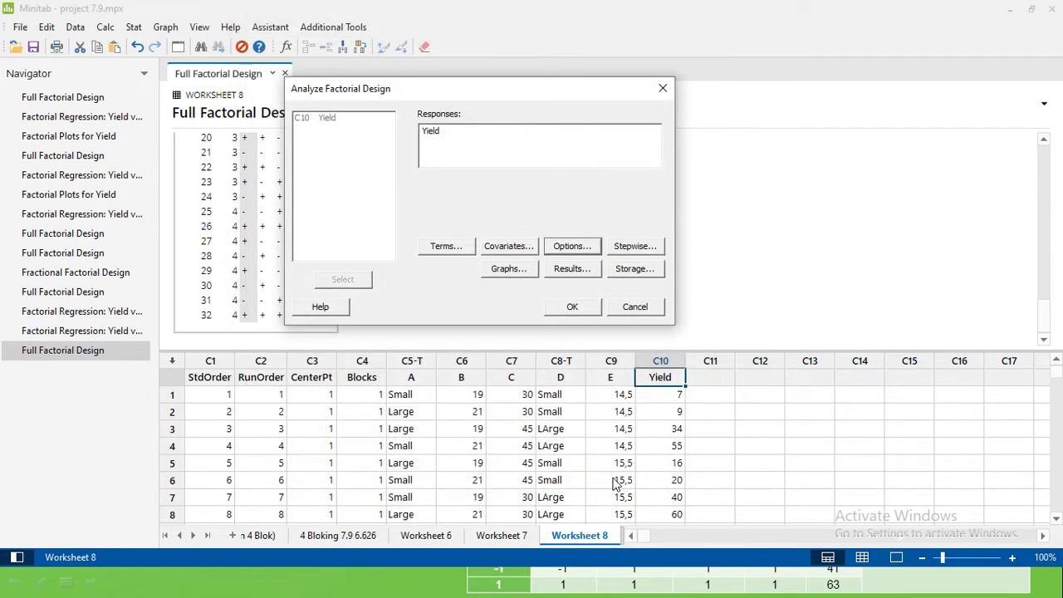
left_click(509, 269)
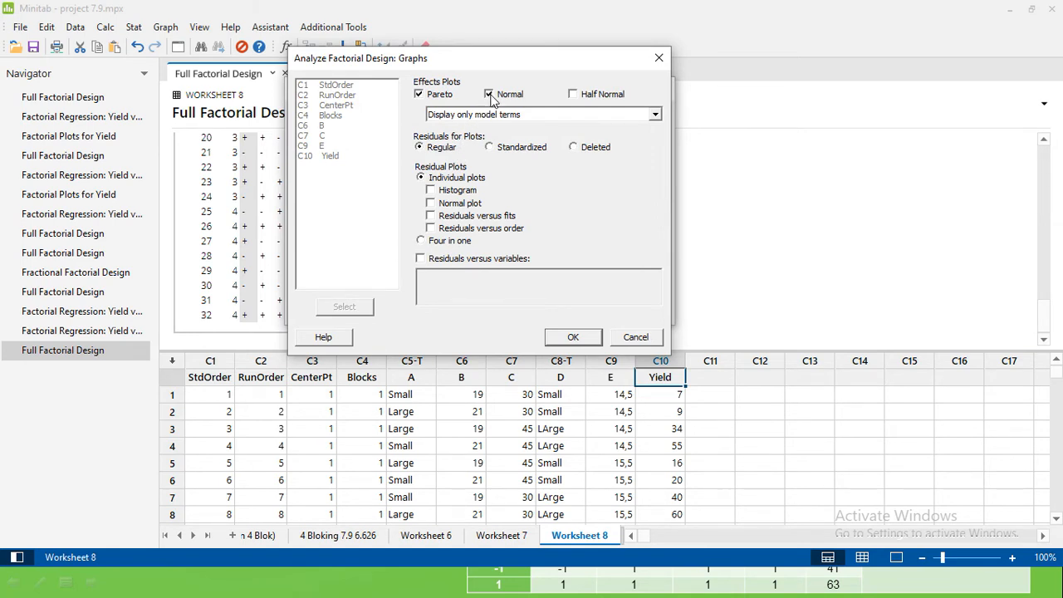
left_click(421, 241)
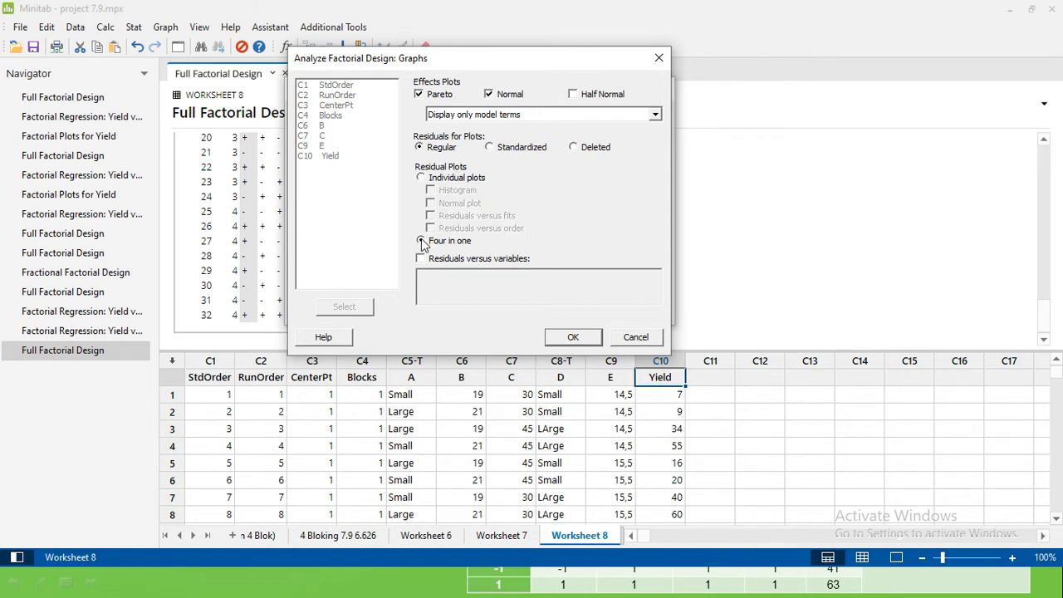
left_click(561, 338)
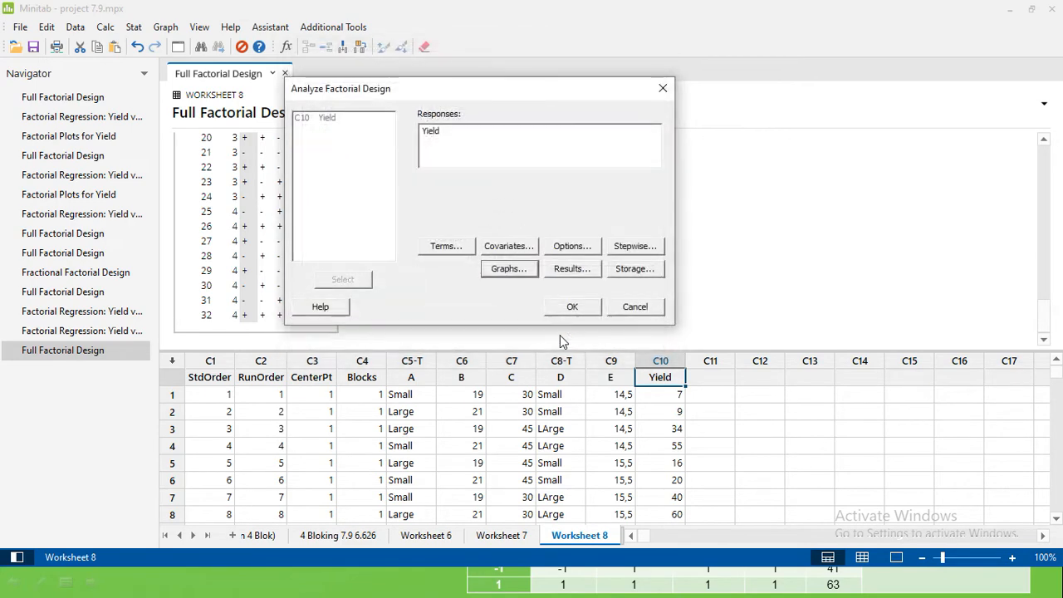
Step: Accept the simple-tables results display with its default contents and run the factorial analysis
left_click(591, 269)
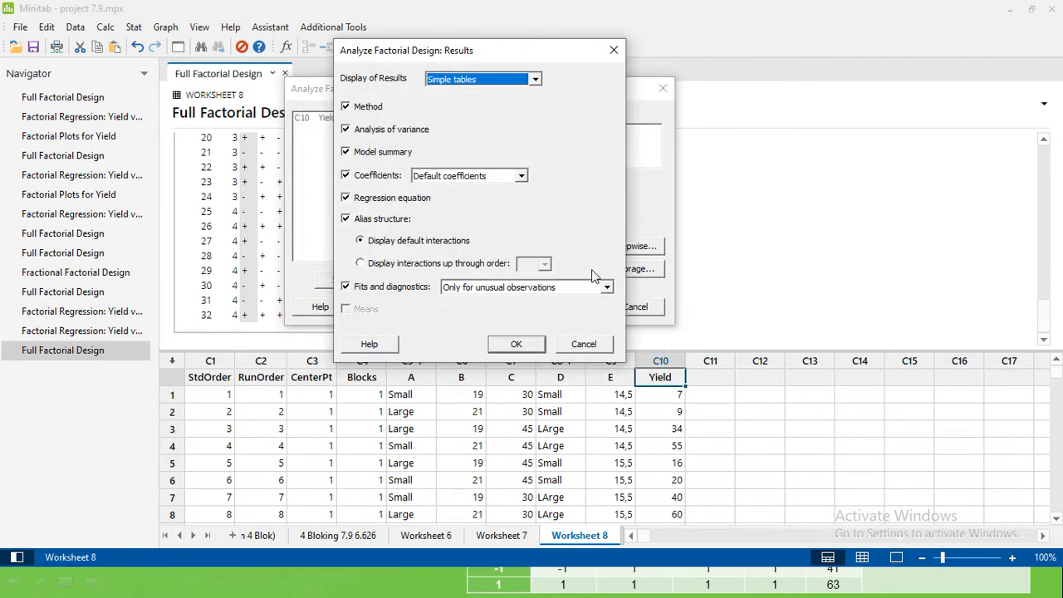
left_click(527, 342)
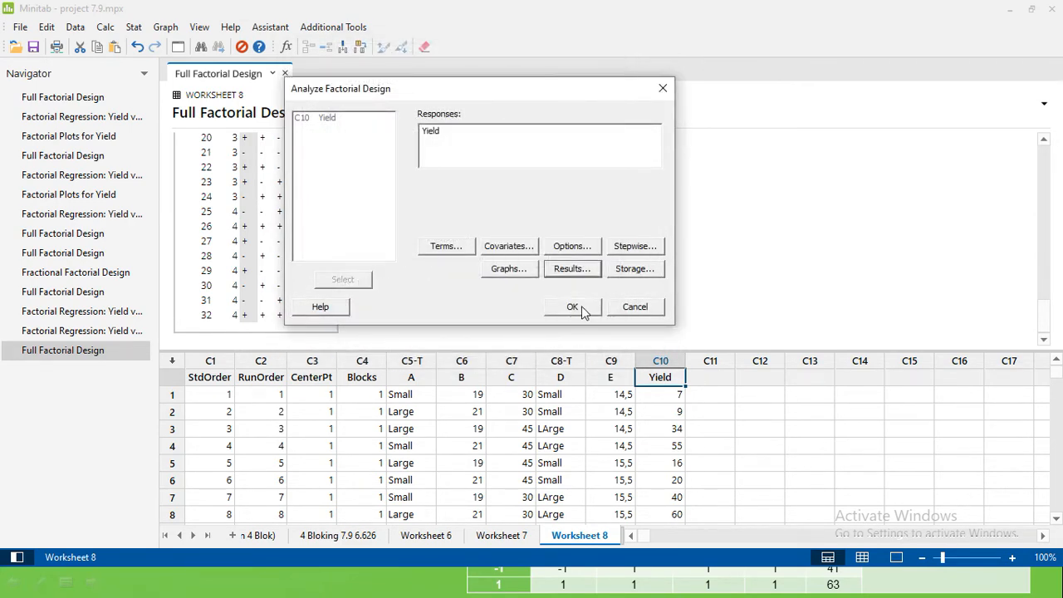
left_click(572, 306)
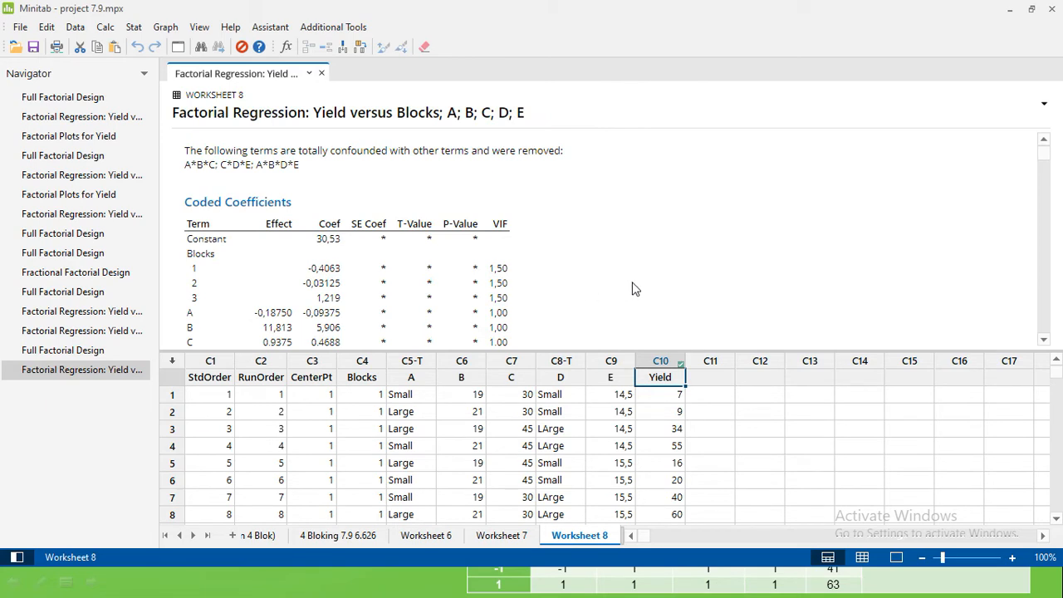
Step: Examine the removed confounded terms, the coded coefficients and the Analysis of Variance table of the order-5 model
scroll(633, 289, "down", 1)
scroll(635, 200, "up", 1)
scroll(639, 255, "down", 2)
scroll(639, 255, "up", 2)
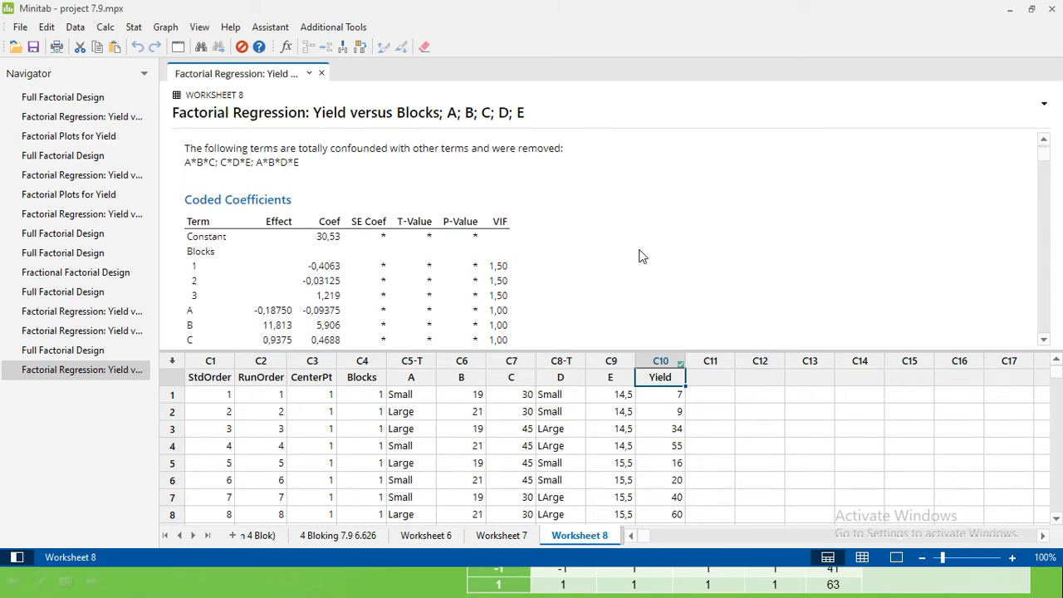
scroll(638, 255, "down", 1)
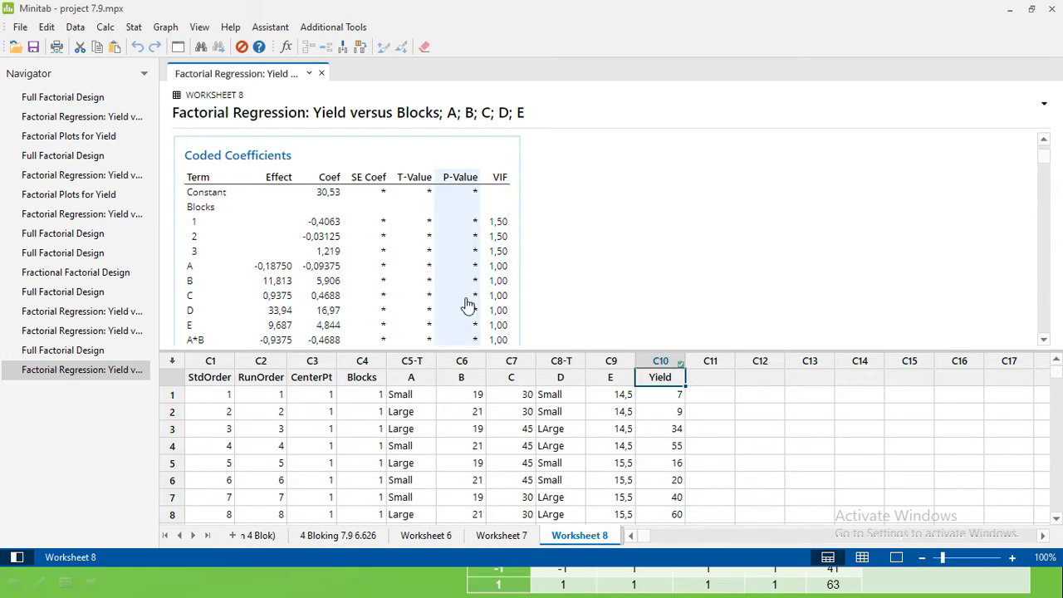
scroll(467, 305, "down", 13)
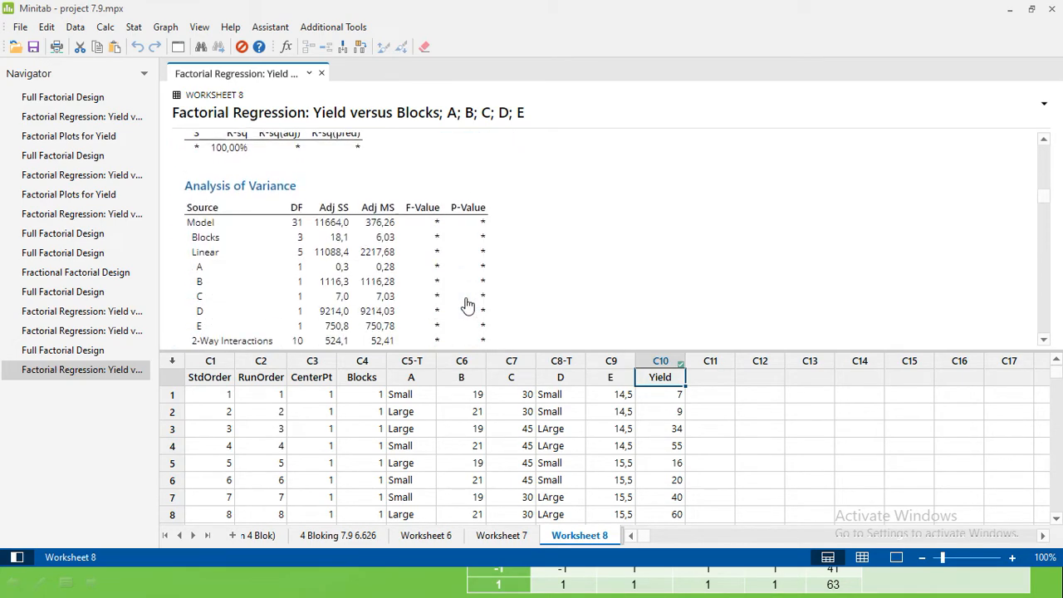
scroll(467, 306, "up", 12)
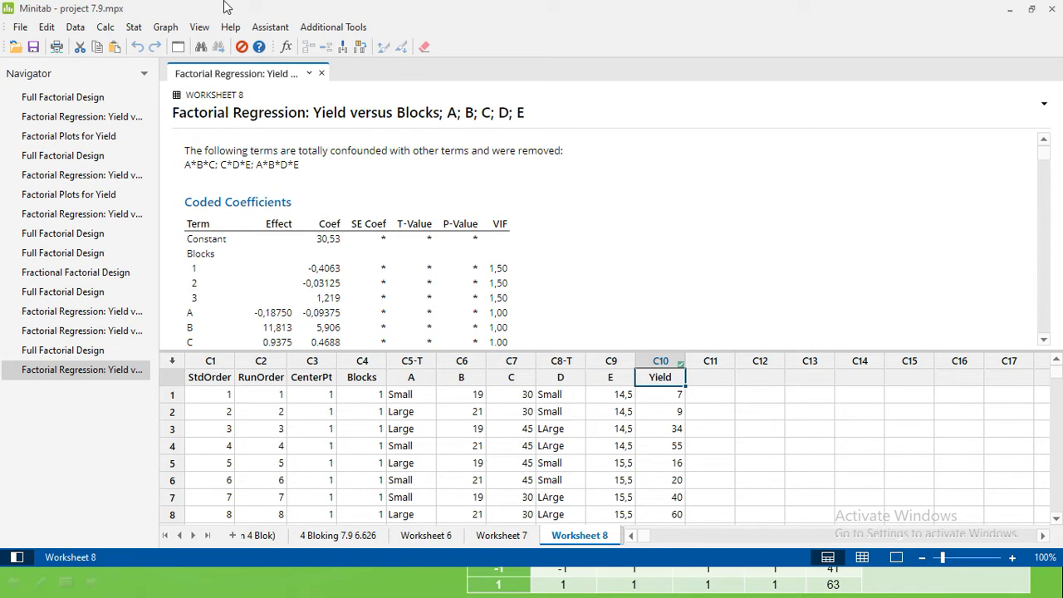
Step: Rerun the factorial analysis of Yield with model terms up through order 4 and blocks included
left_click(134, 28)
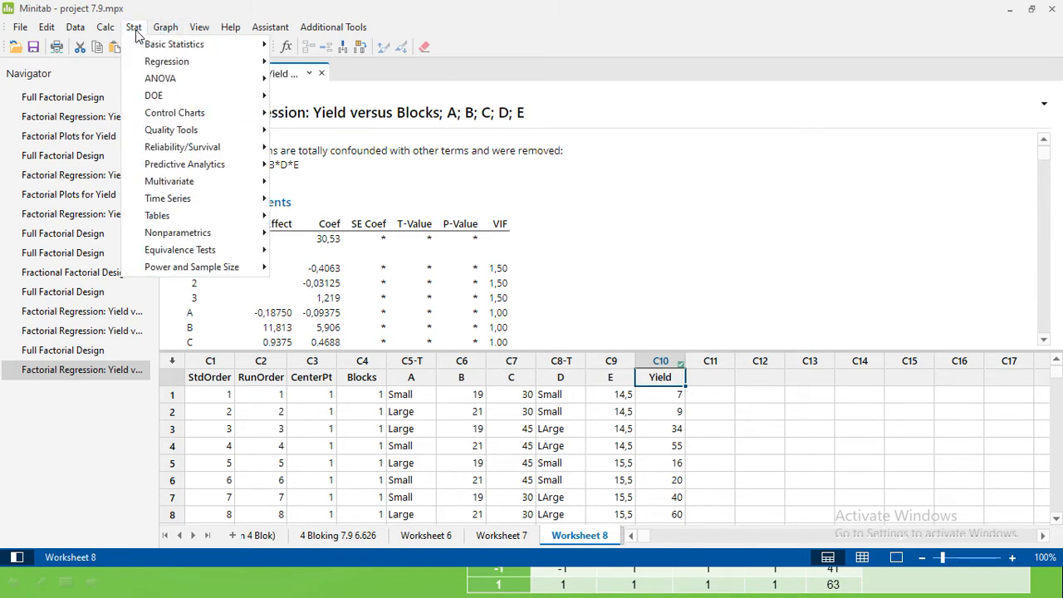
mouse_move(249, 104)
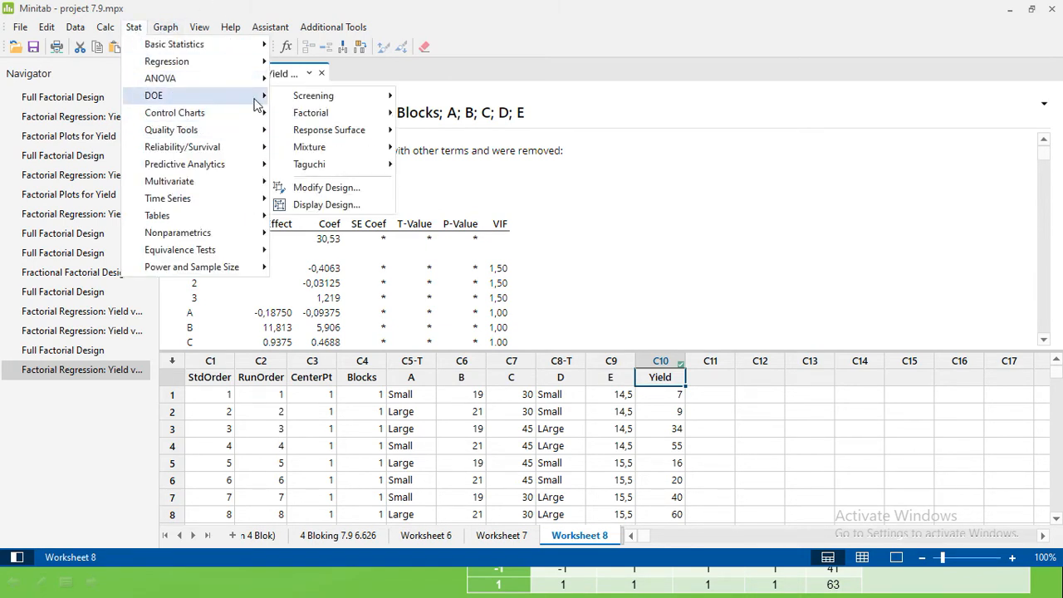
mouse_move(384, 118)
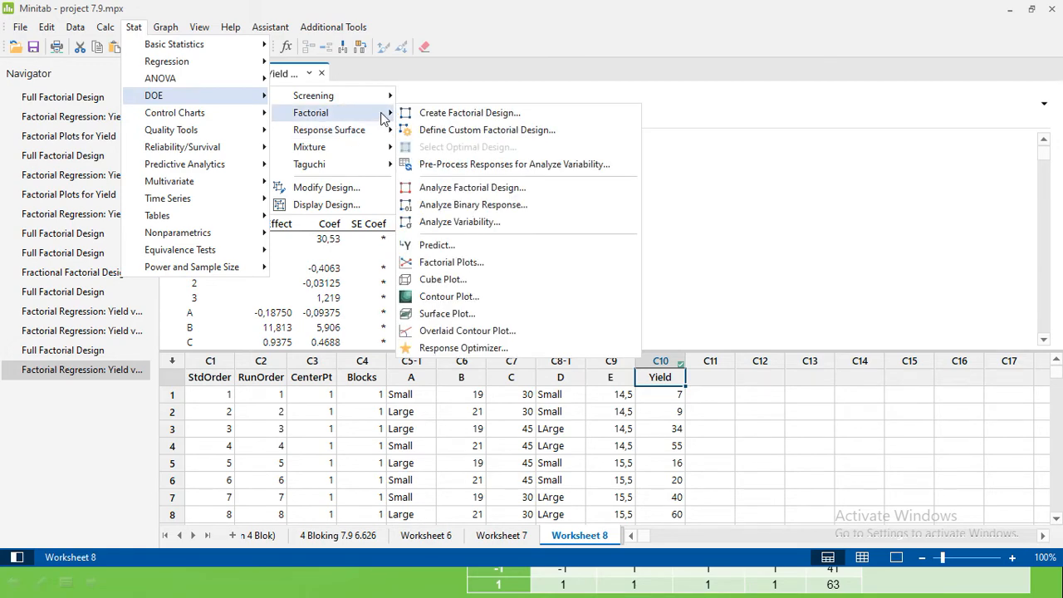
left_click(464, 189)
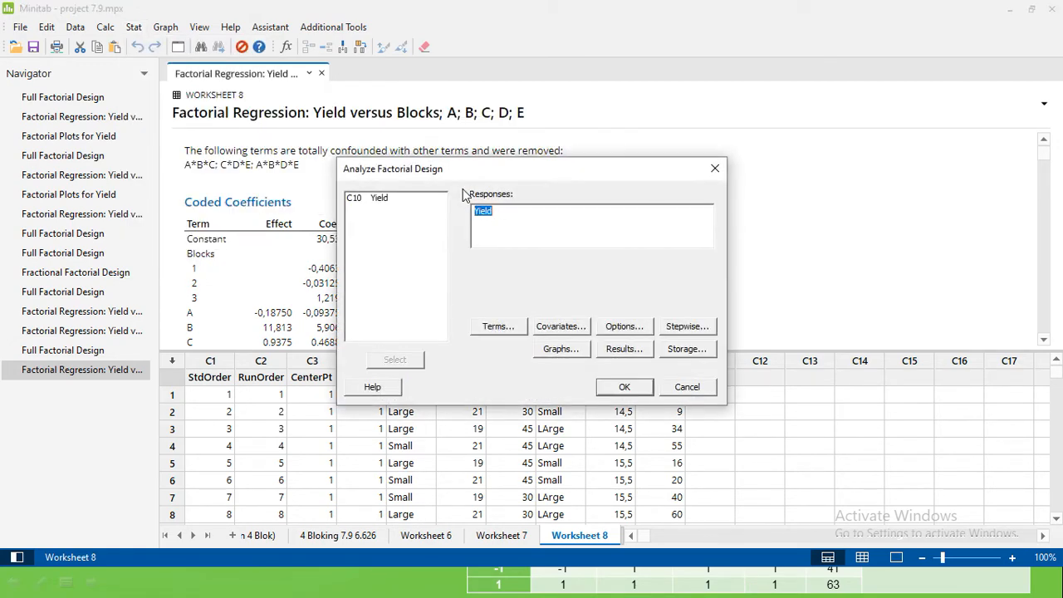
left_click(522, 326)
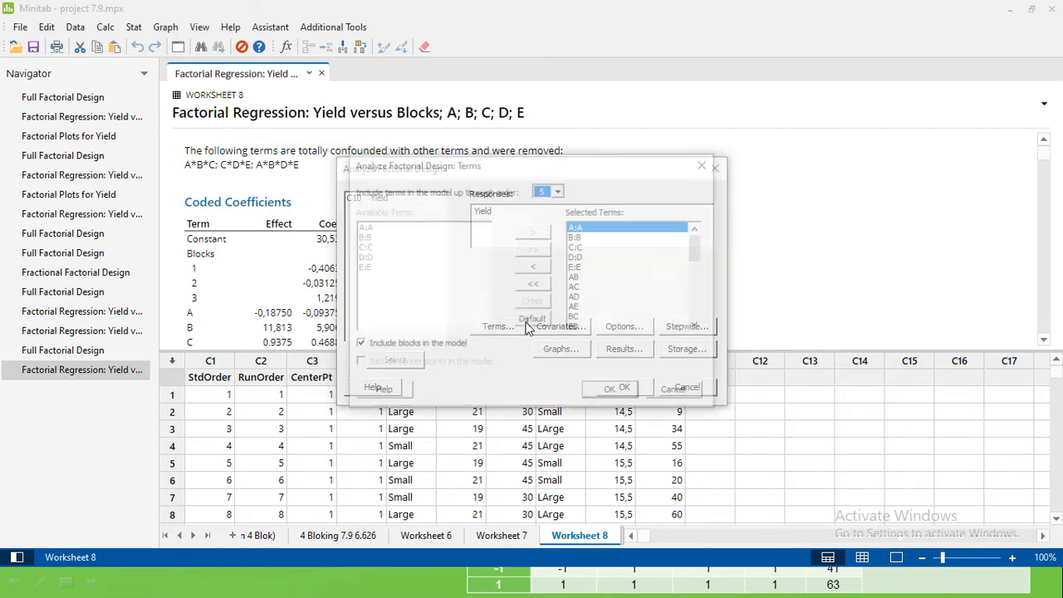
left_click(559, 191)
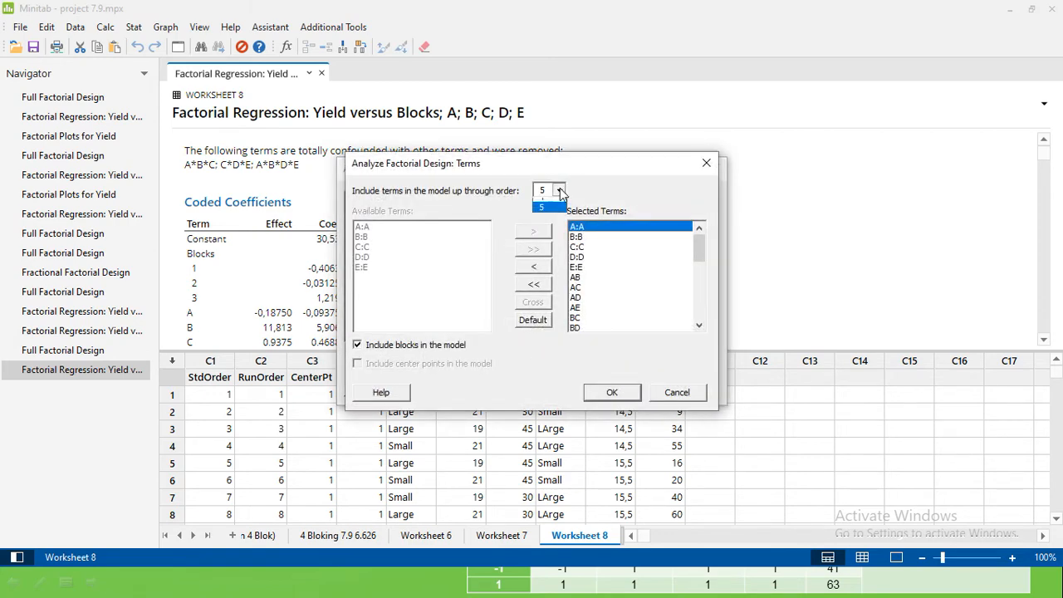
left_click(545, 235)
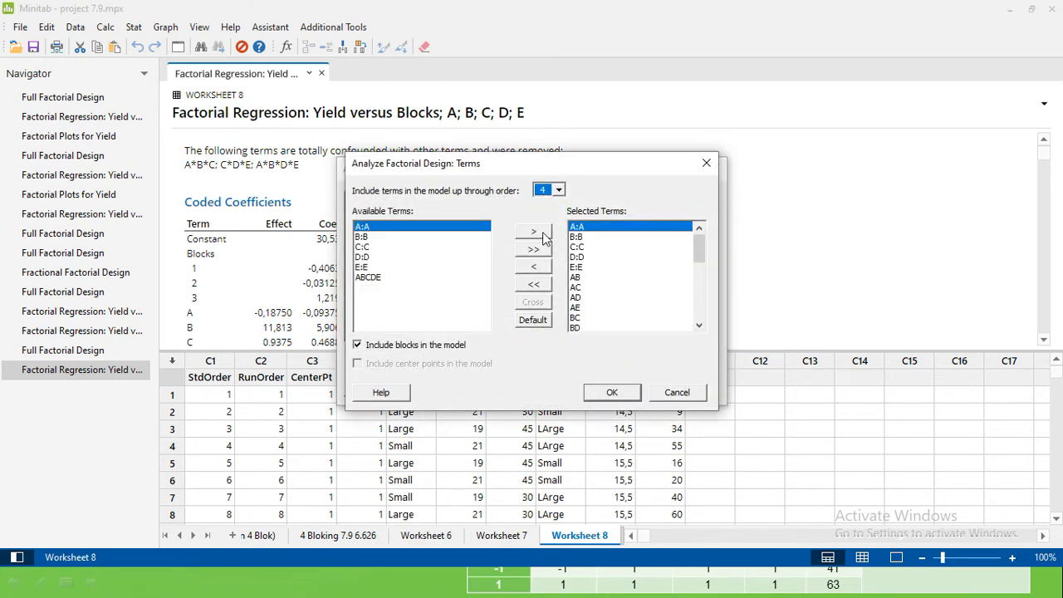
left_click(612, 394)
left_click(611, 391)
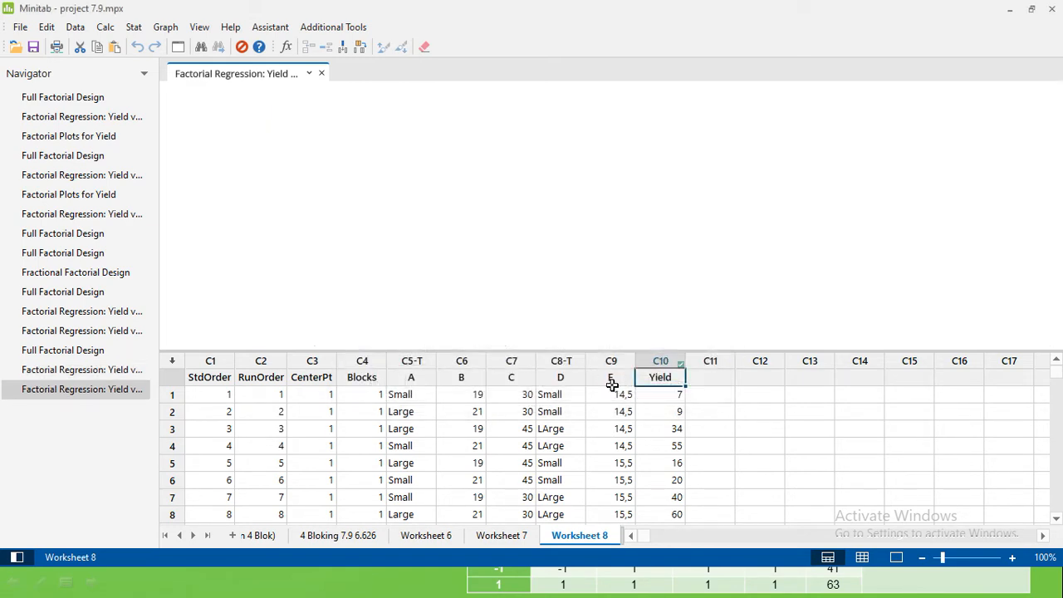
Step: Compare the coefficients of the two regression outputs, and examine the order-4 model's Analysis of Variance table in an enlarged output area
left_click(111, 370)
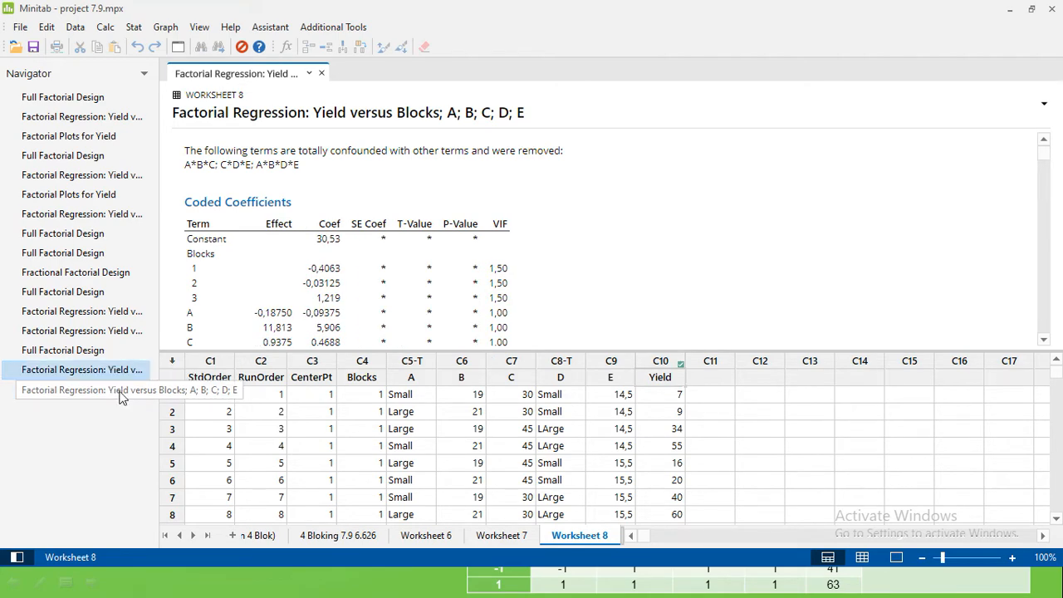
left_click(120, 394)
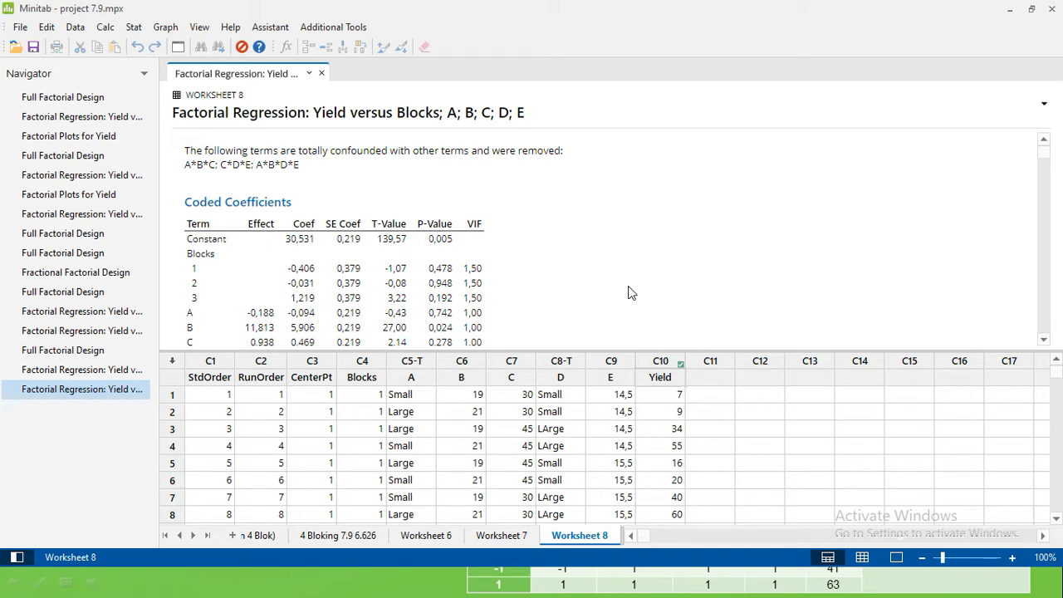
scroll(629, 291, "down", 1)
scroll(629, 291, "down", 10)
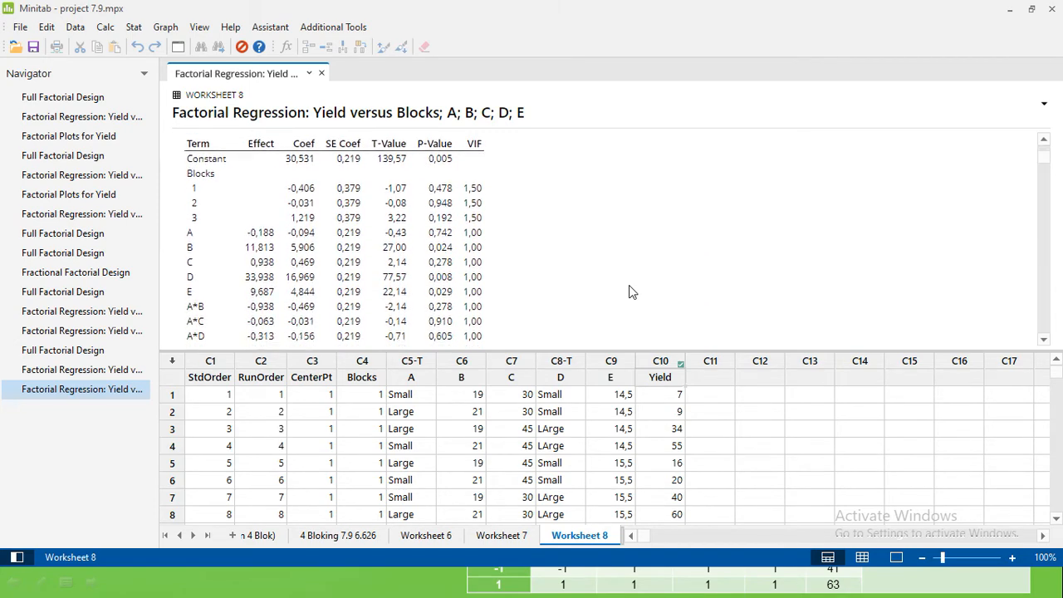
scroll(629, 291, "down", 3)
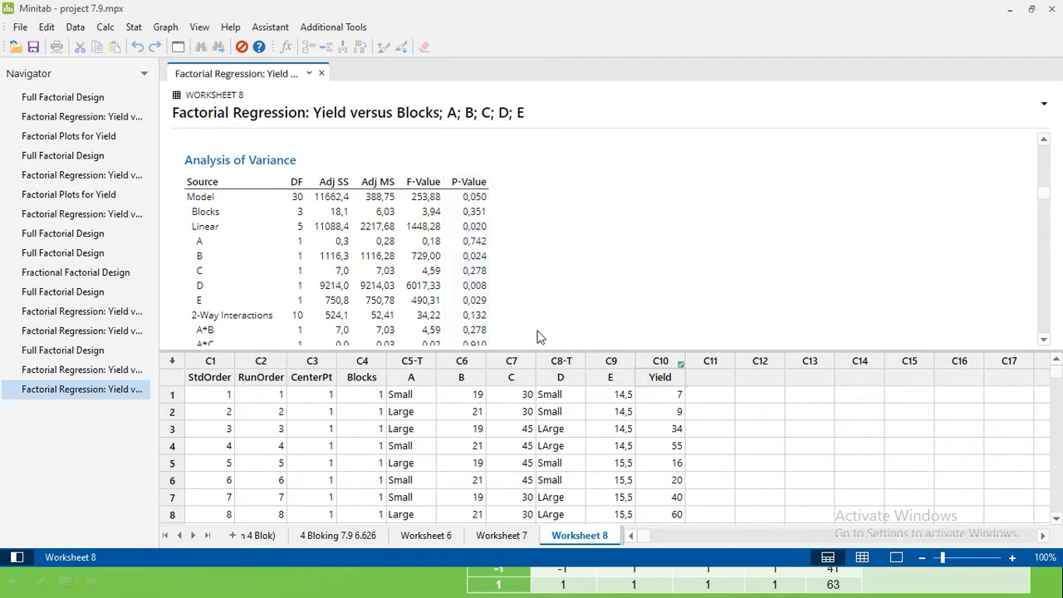
left_click_drag(546, 350, 555, 429)
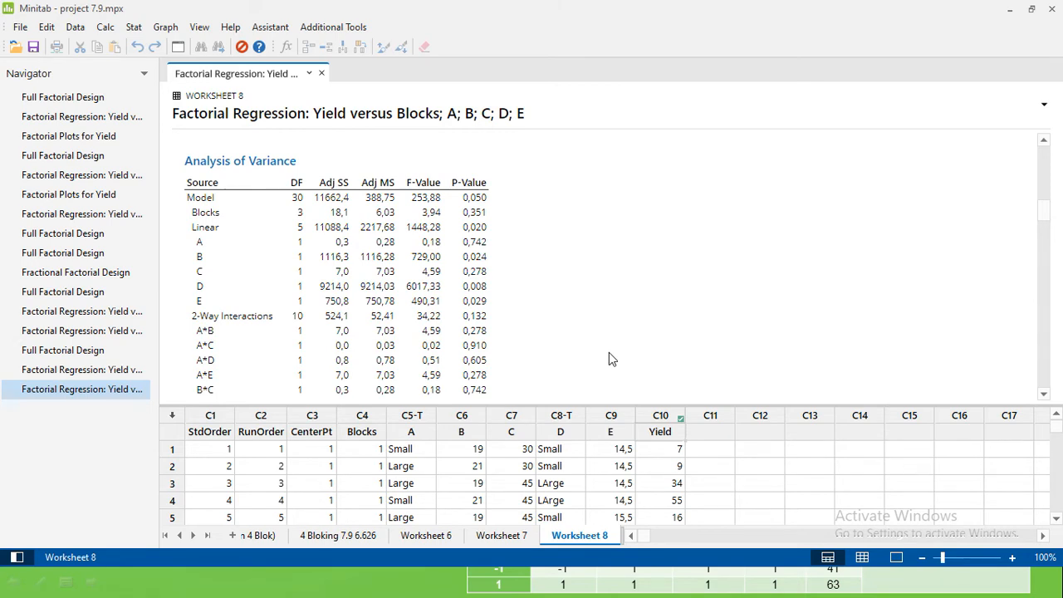
Step: Examine the Analysis of Variance P-values, the regression equation in coded units and the alias structure of the order-4 model
scroll(608, 353, "down", 10)
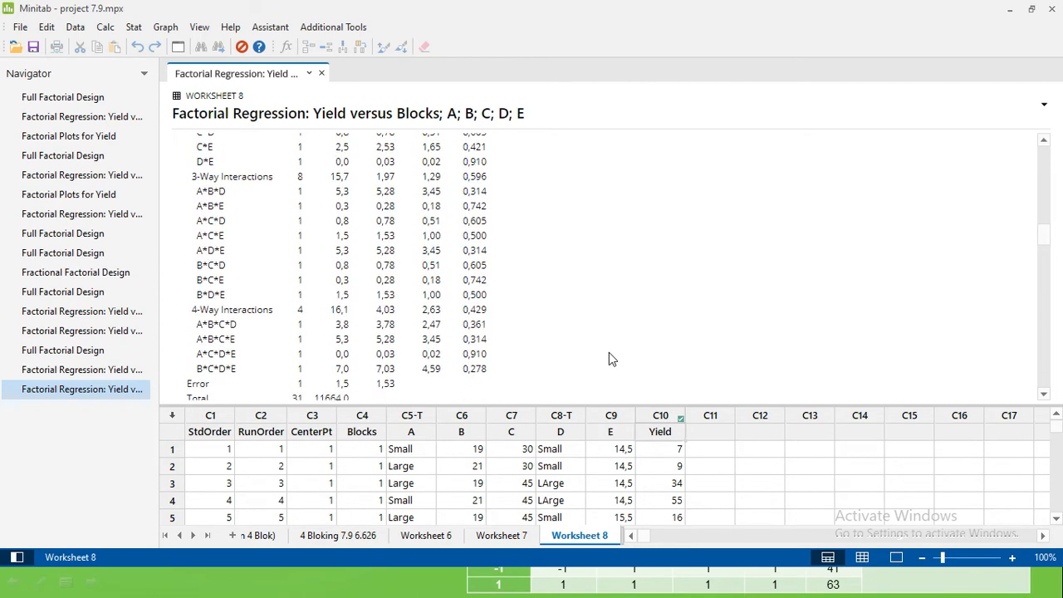
scroll(608, 357, "up", 6)
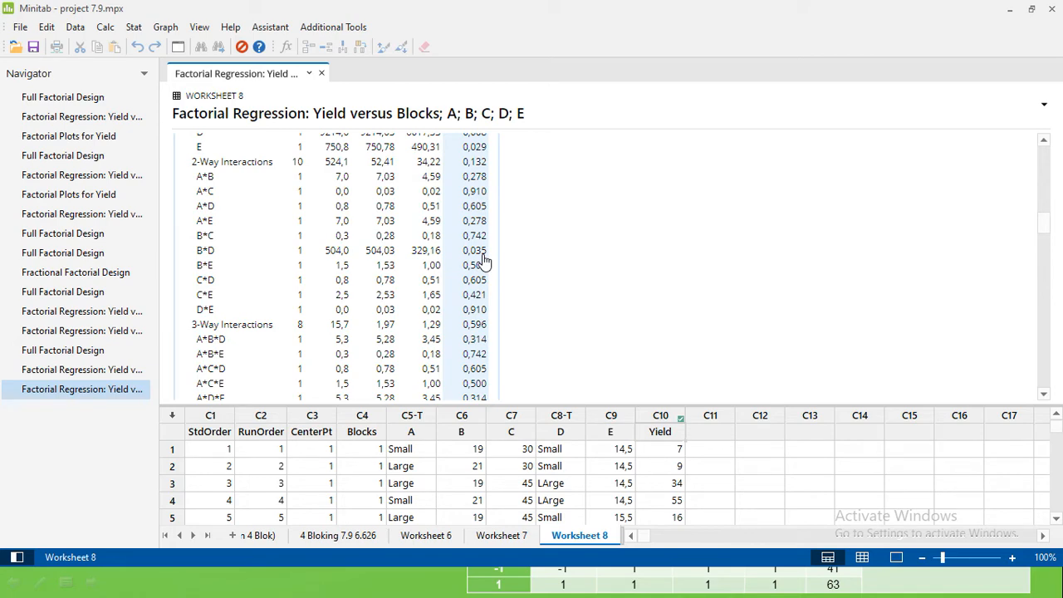
scroll(486, 262, "down", 5)
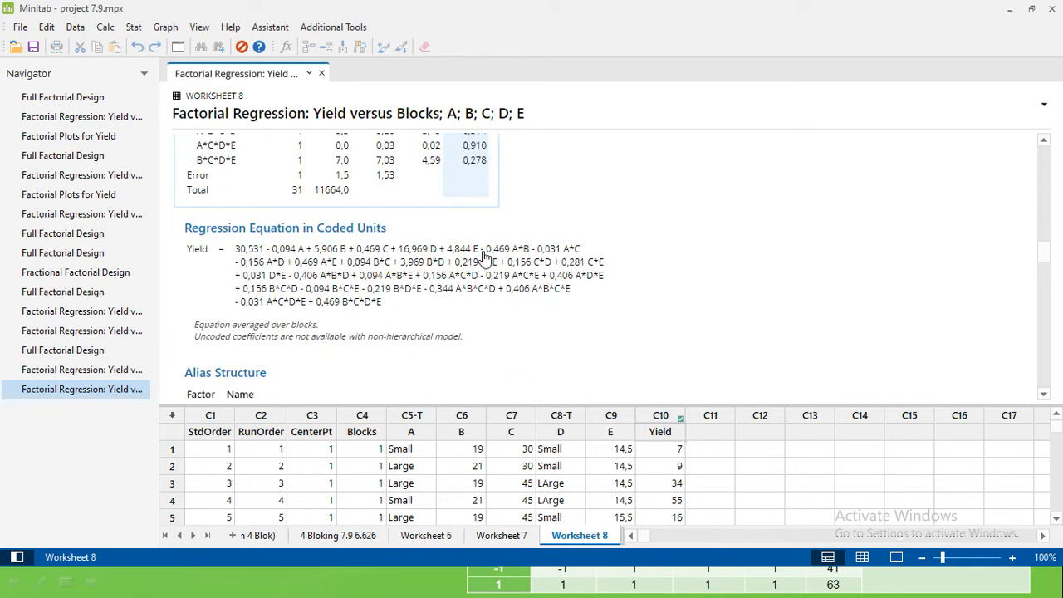
scroll(486, 260, "up", 3)
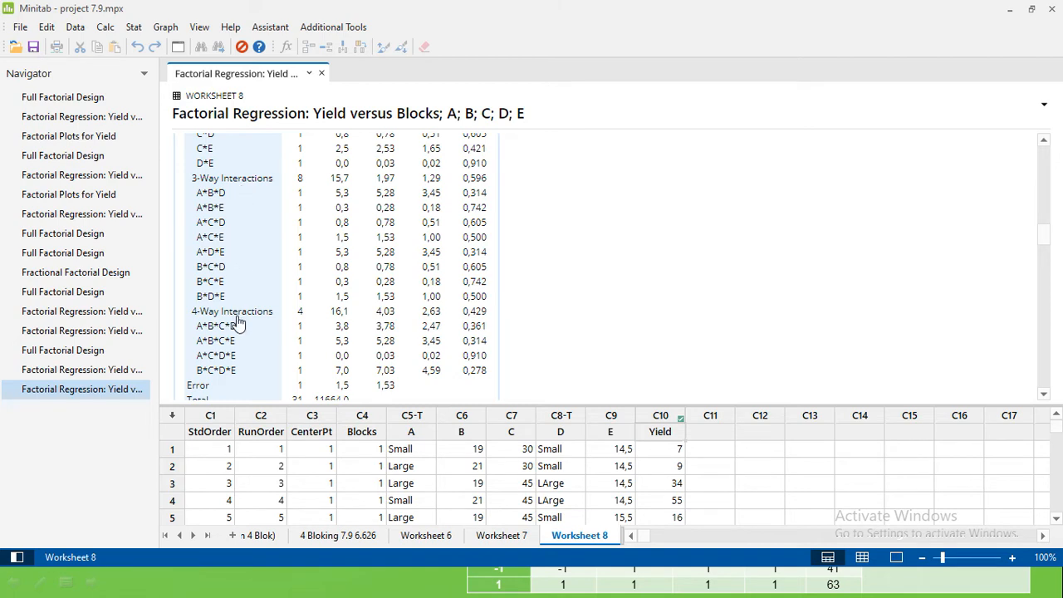
scroll(519, 325, "down", 5)
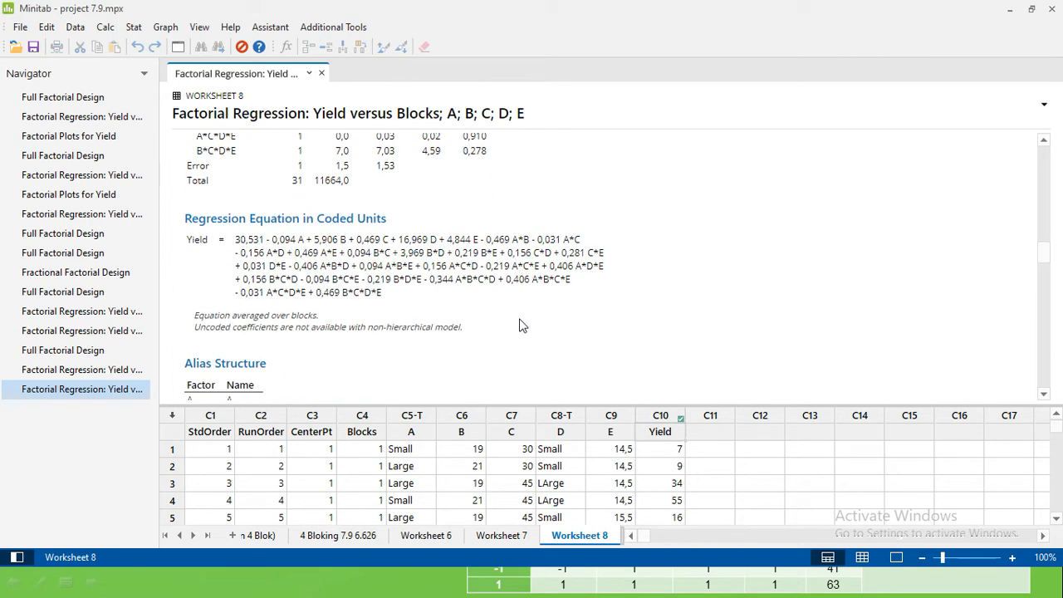
scroll(519, 325, "down", 1)
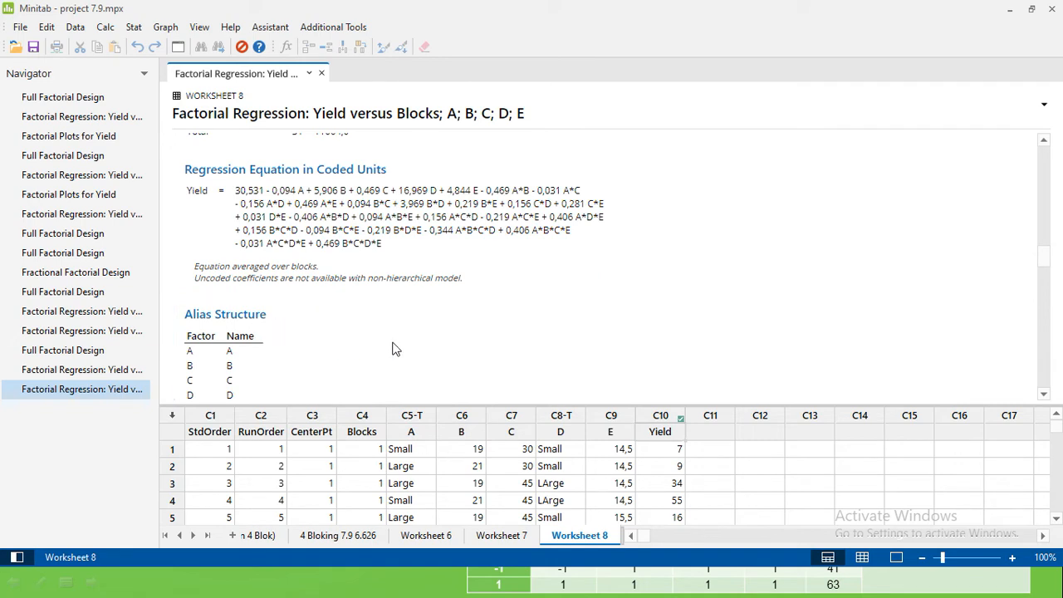
scroll(395, 348, "down", 5)
scroll(396, 349, "down", 2)
scroll(395, 349, "down", 2)
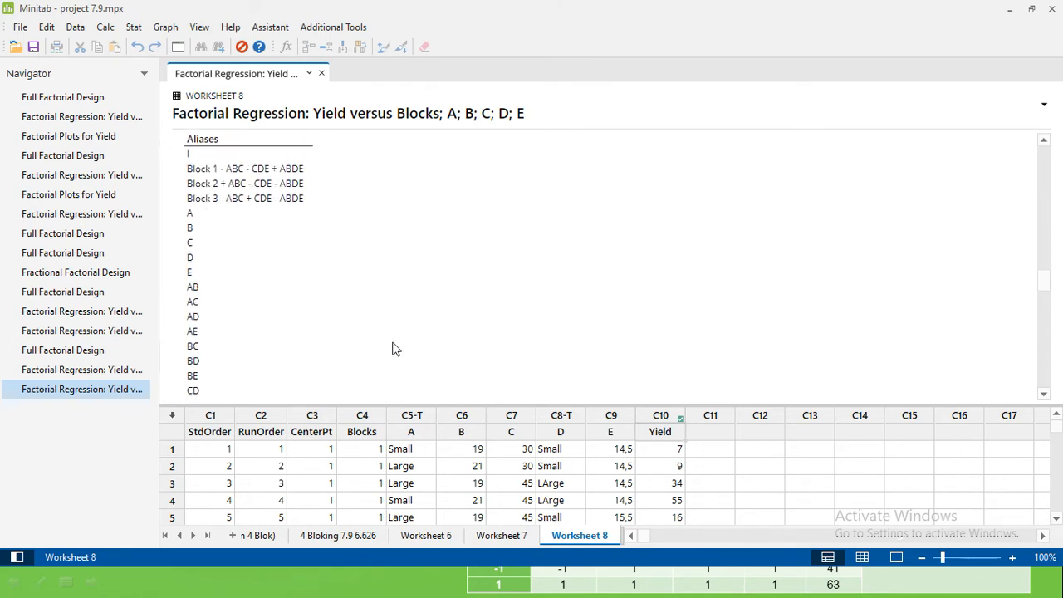
left_click(247, 154)
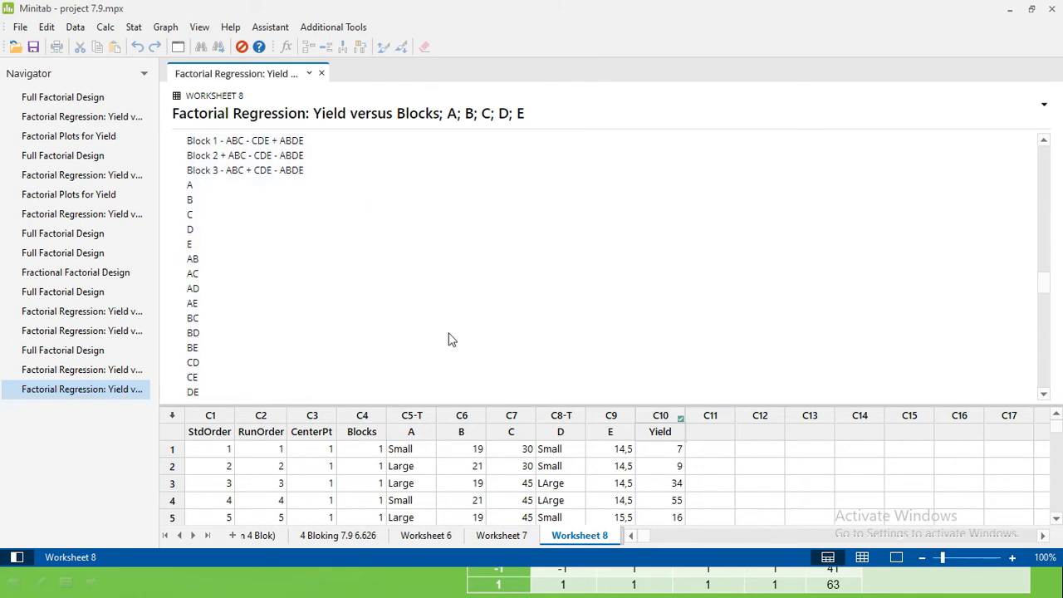
scroll(448, 336, "down", 9)
scroll(448, 338, "down", 2)
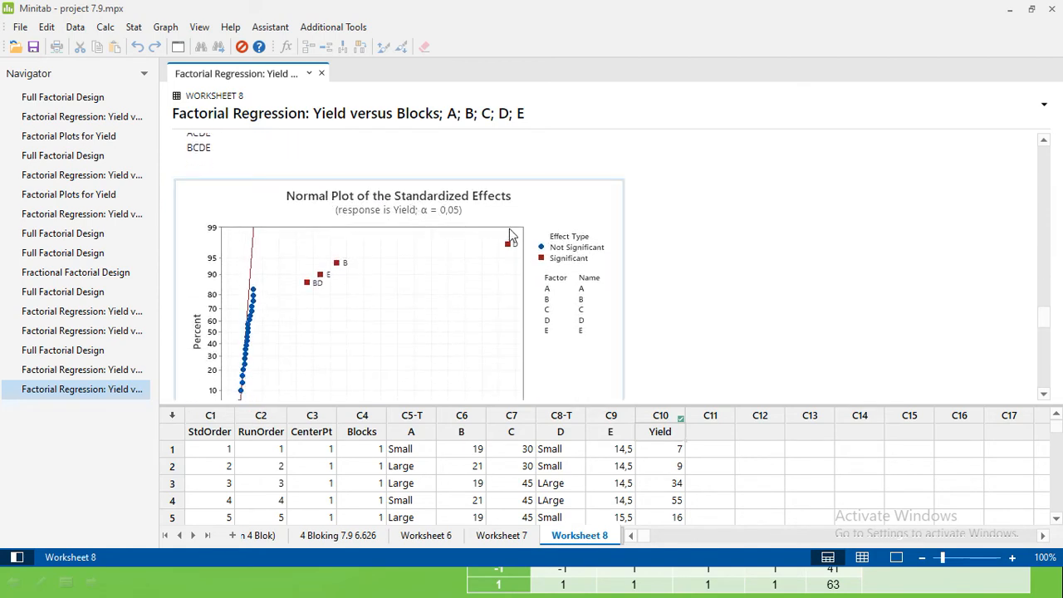
Step: Examine the Normal Plot of the Standardized Effects to identify which effects on Yield are significant
scroll(509, 231, "down", 5)
scroll(509, 231, "up", 4)
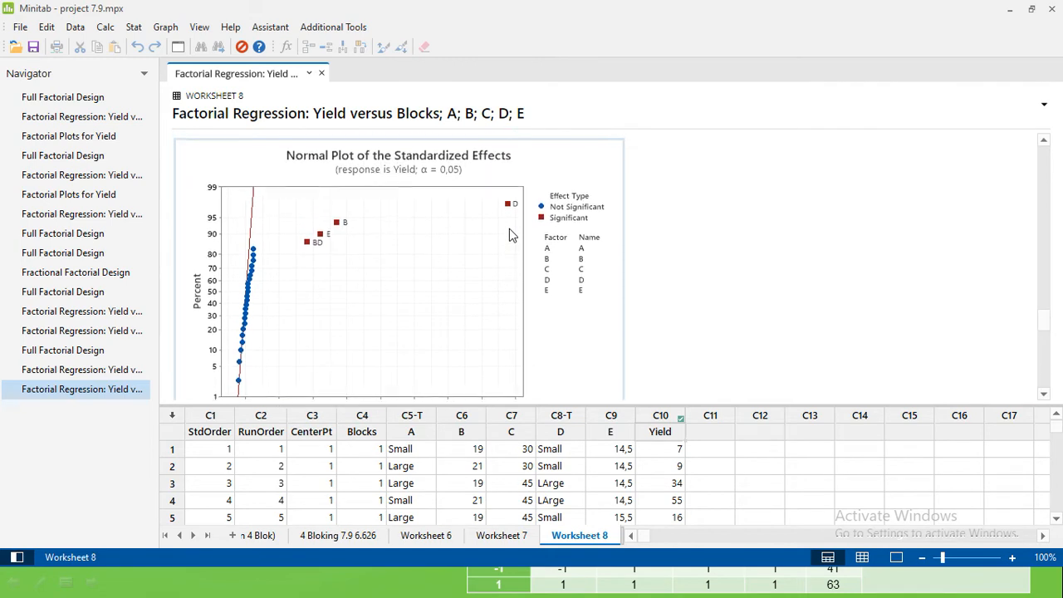
scroll(510, 232, "down", 1)
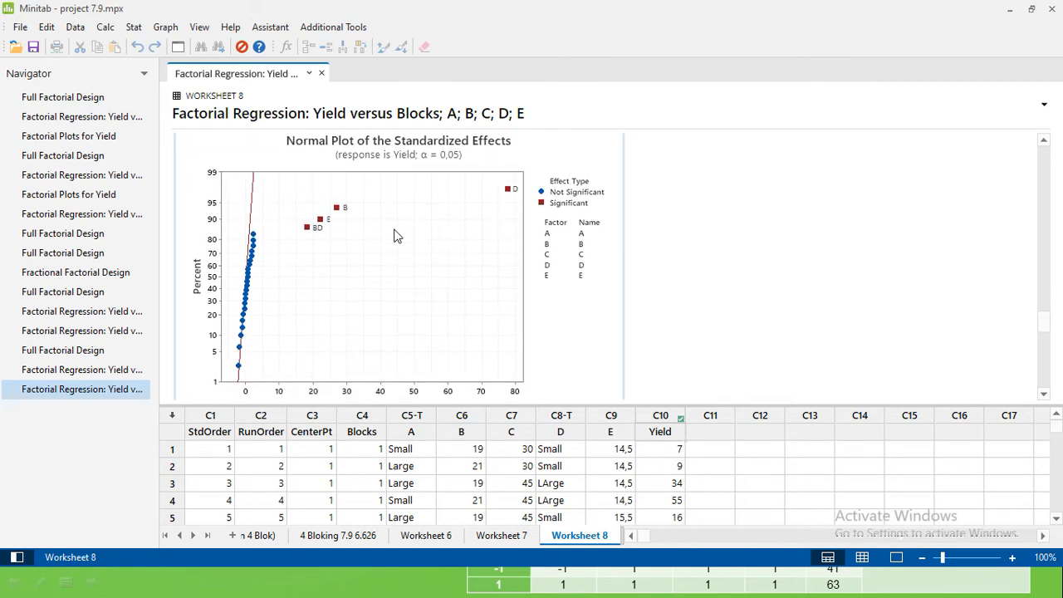
scroll(515, 251, "down", 2)
scroll(515, 250, "up", 3)
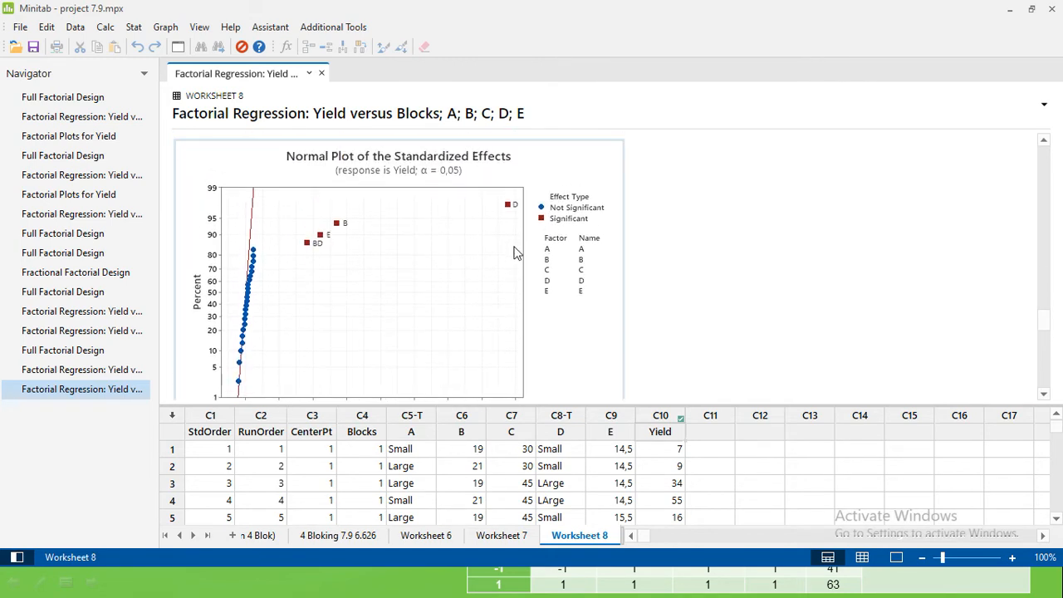
mouse_move(509, 215)
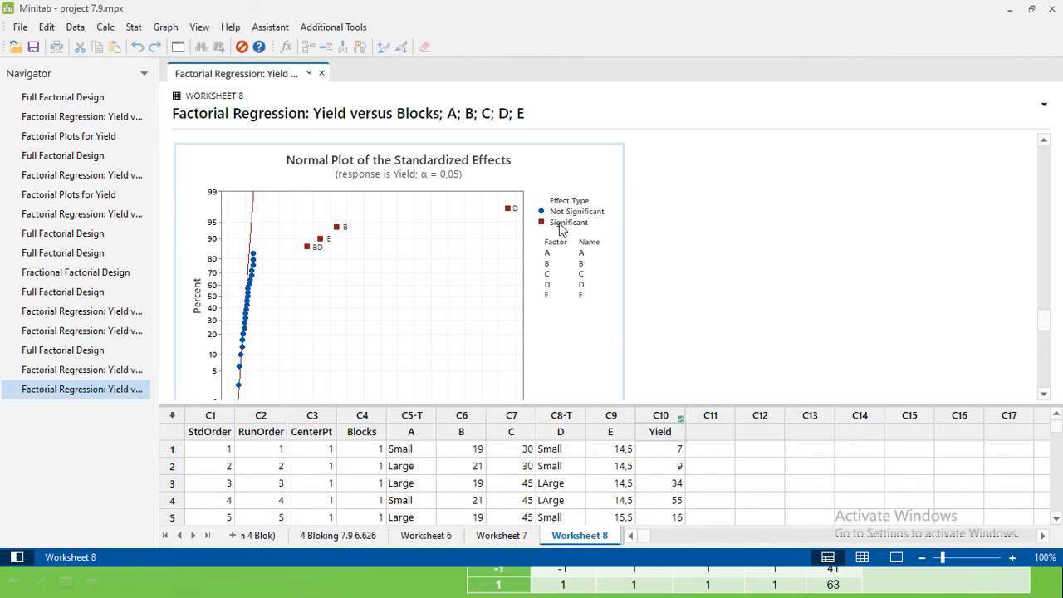
mouse_move(511, 214)
mouse_move(308, 255)
Step: Check which terms pass the reference line in the Pareto chart, and view the residual plots for Yield
scroll(421, 274, "down", 5)
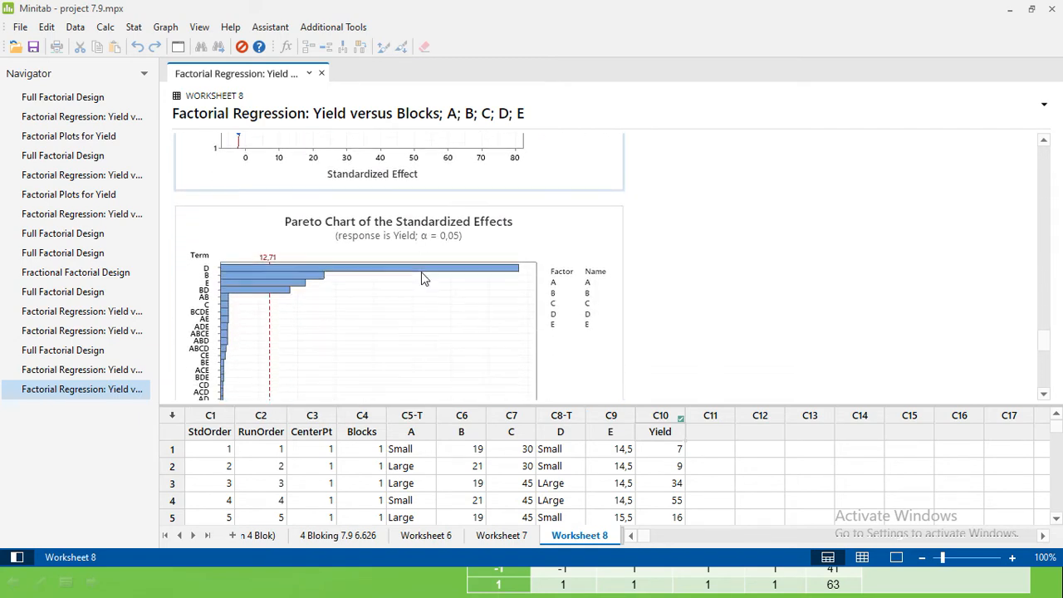
scroll(421, 272, "down", 2)
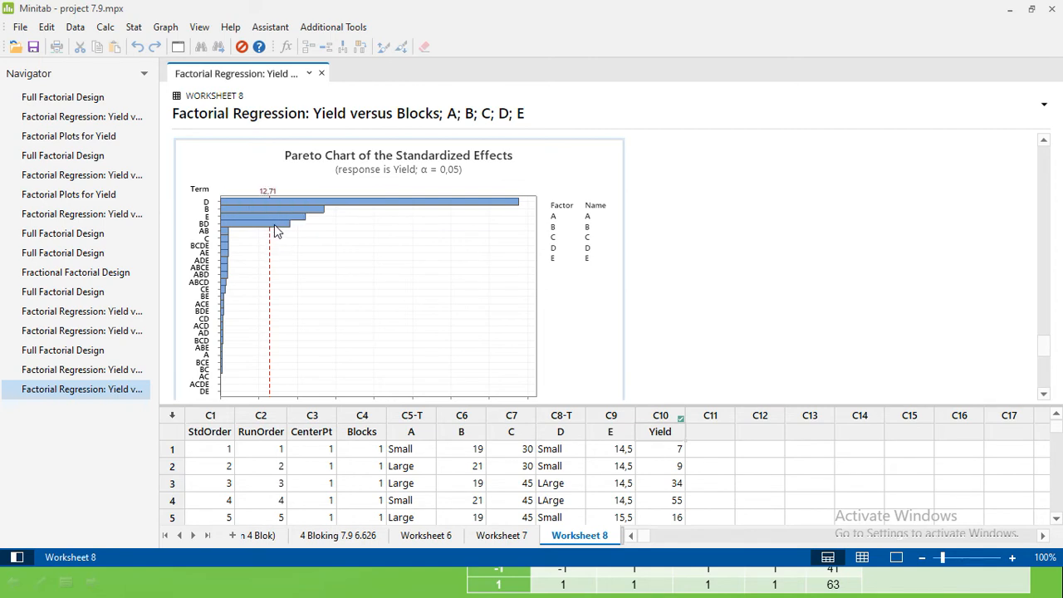
mouse_move(273, 242)
mouse_move(225, 228)
scroll(350, 286, "down", 8)
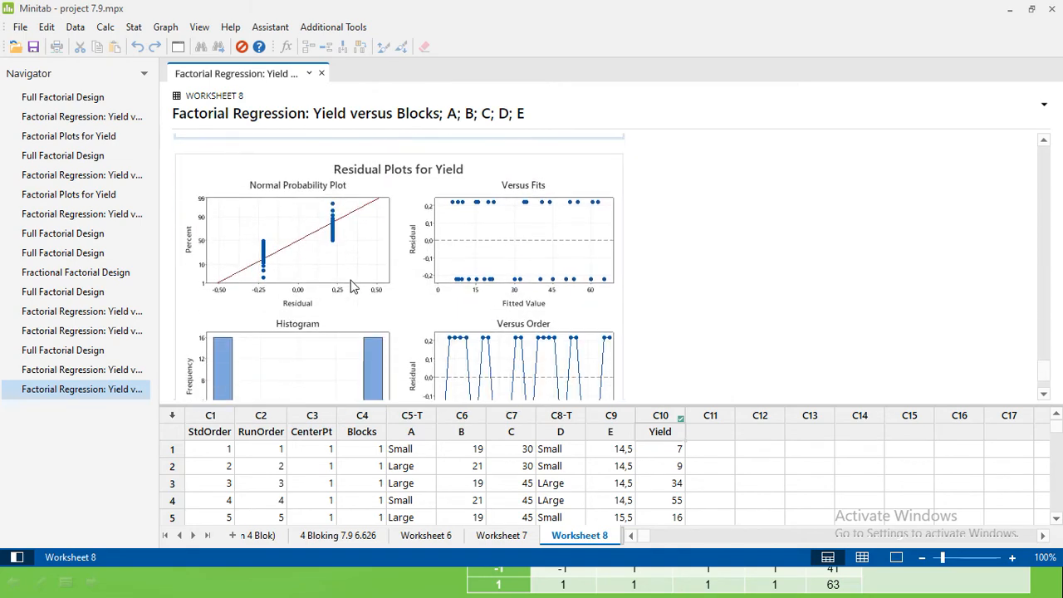
scroll(350, 286, "up", 2)
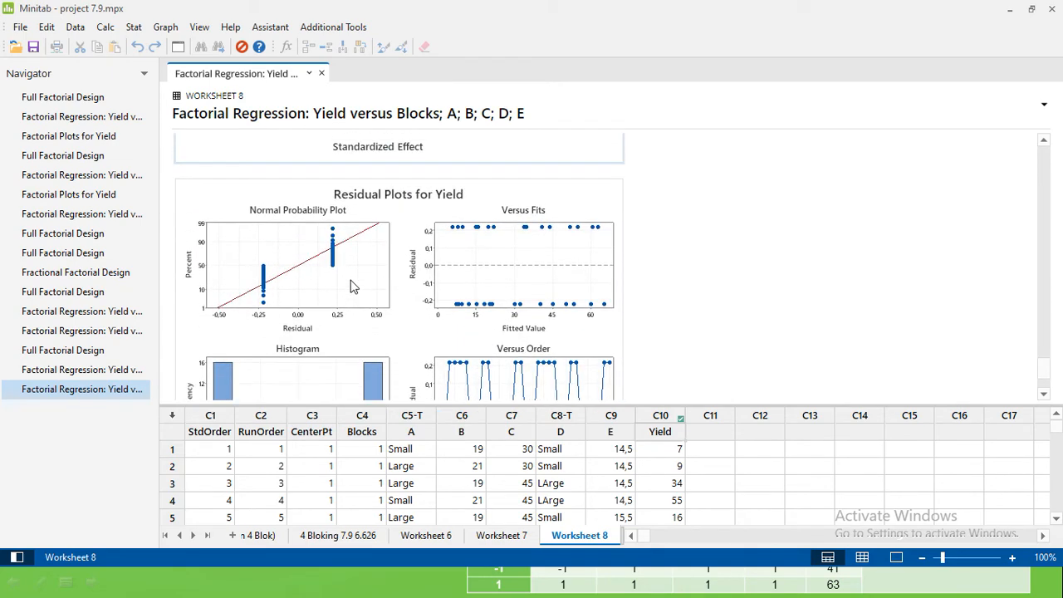
Step: Switch to the Word document "7.9 6.26 Dengan Bloking" and read the H0/H1 hypotheses and questions (a) to (h)
key("alt+Tab")
key("alt+Tab")
key("alt+Tab")
key("alt+Tab")
key("alt+Tab")
key("alt+Tab")
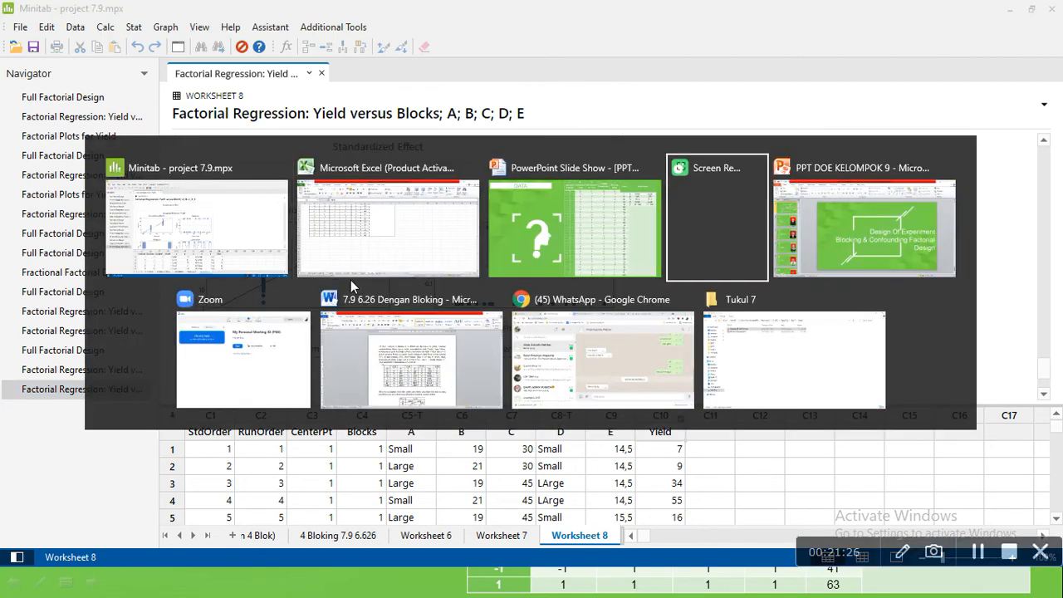
scroll(352, 279, "down", 10)
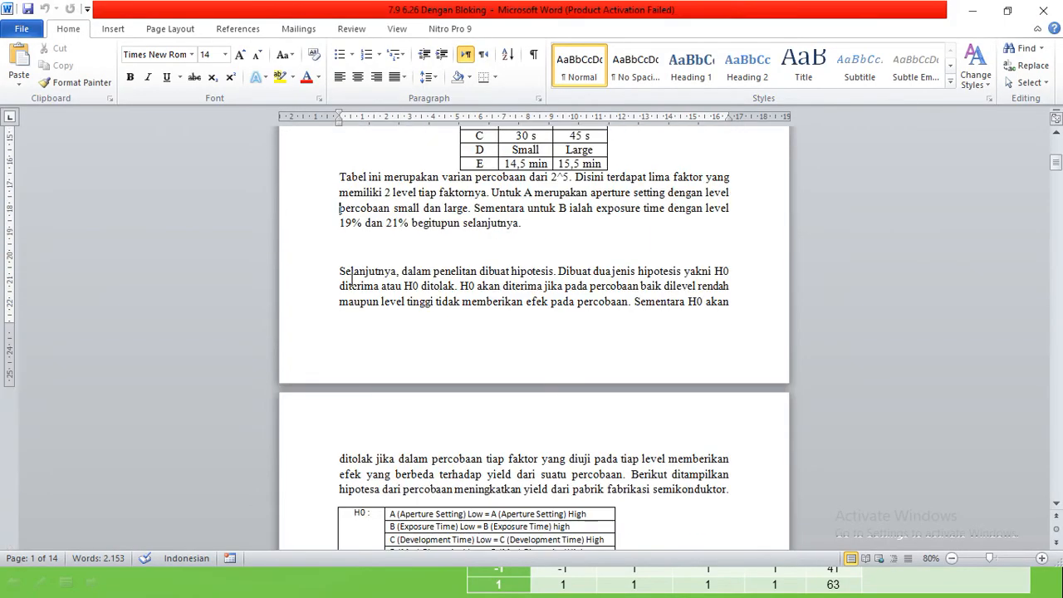
key("Page_Up")
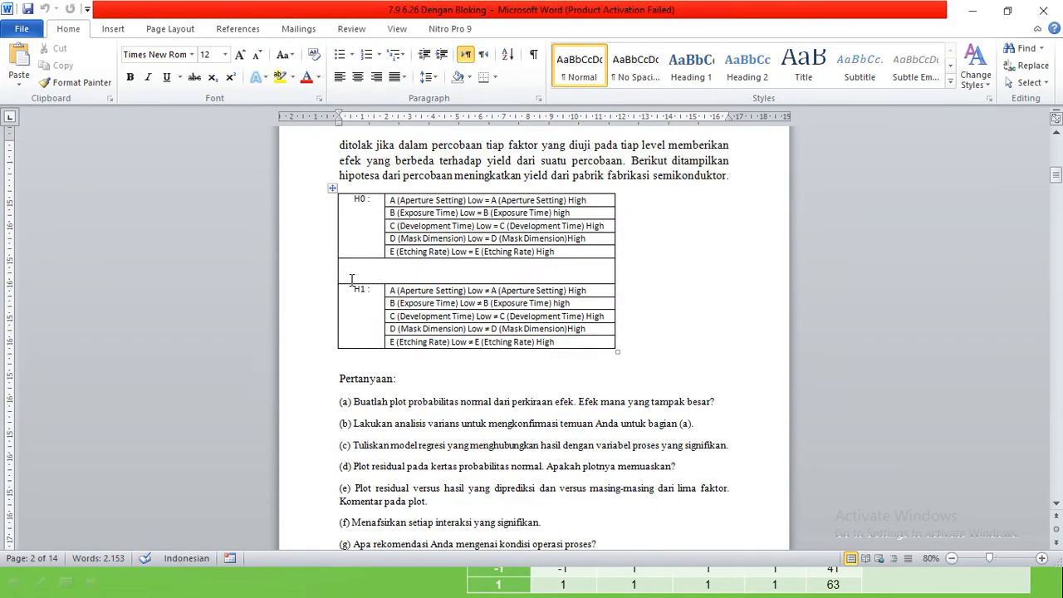
scroll(419, 438, "down", 3)
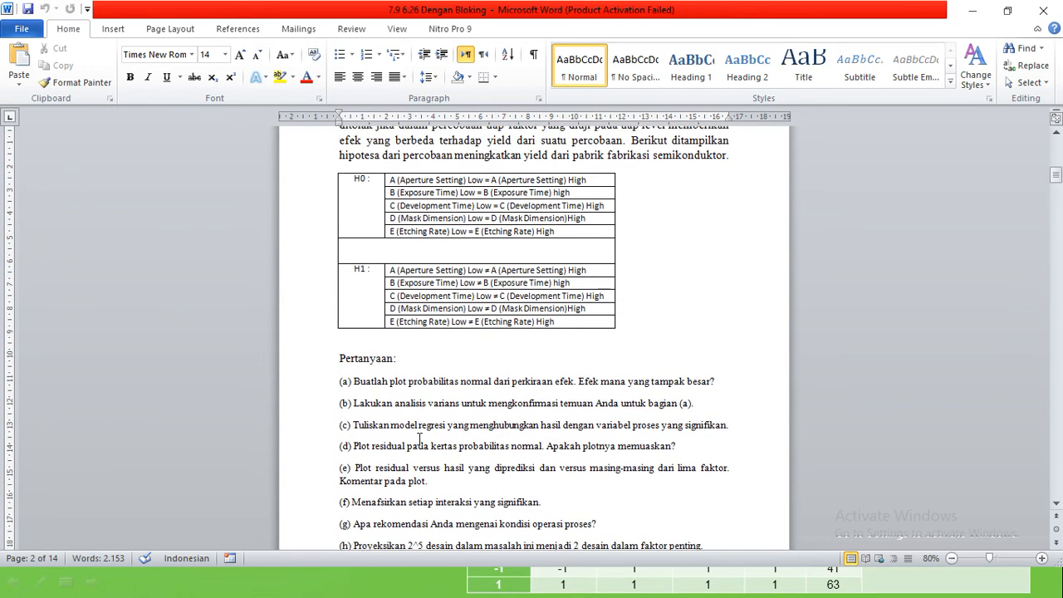
scroll(419, 437, "down", 2)
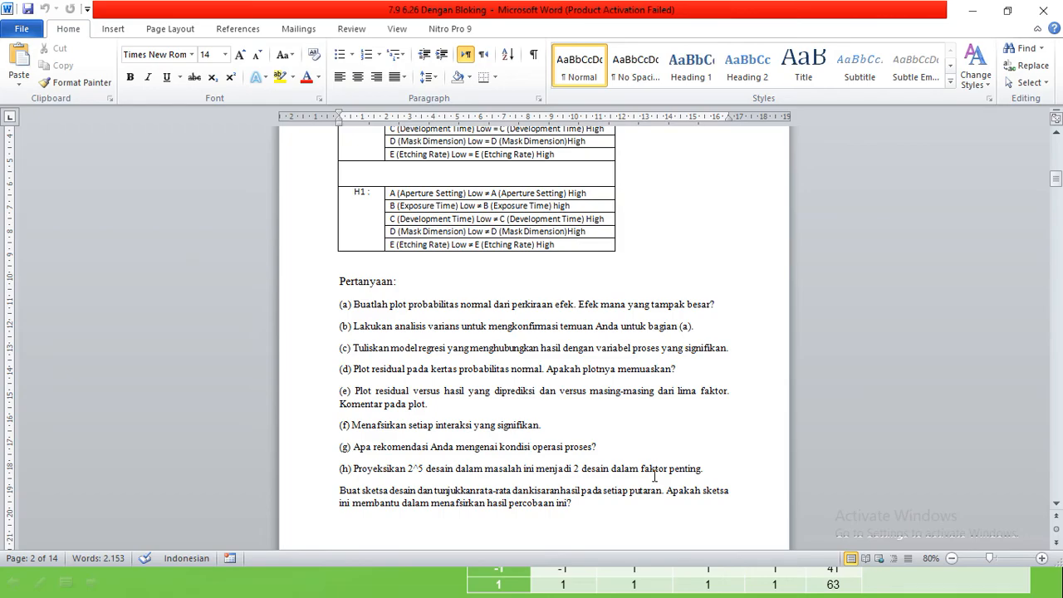
Step: Switch back to Minitab and open the model terms settings for the factorial design analysis of Yield
key("alt+Tab")
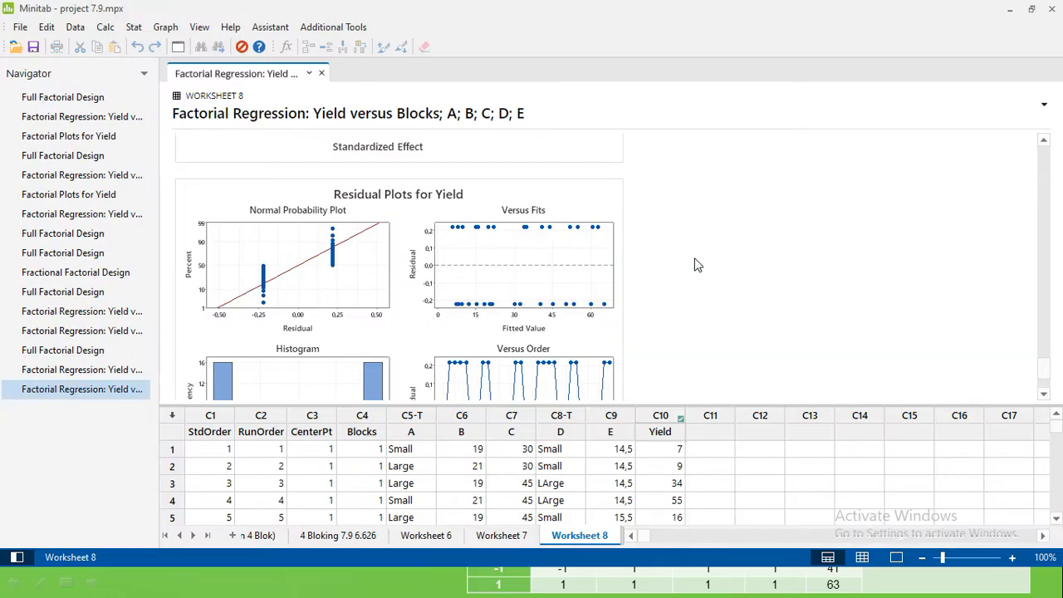
scroll(696, 264, "up", 5)
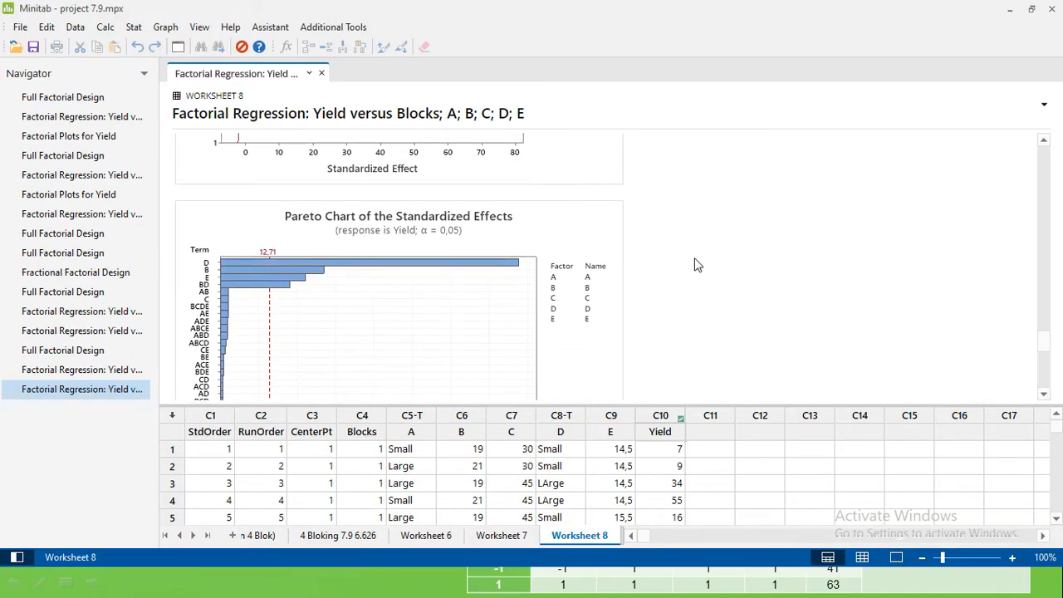
scroll(695, 265, "up", 2)
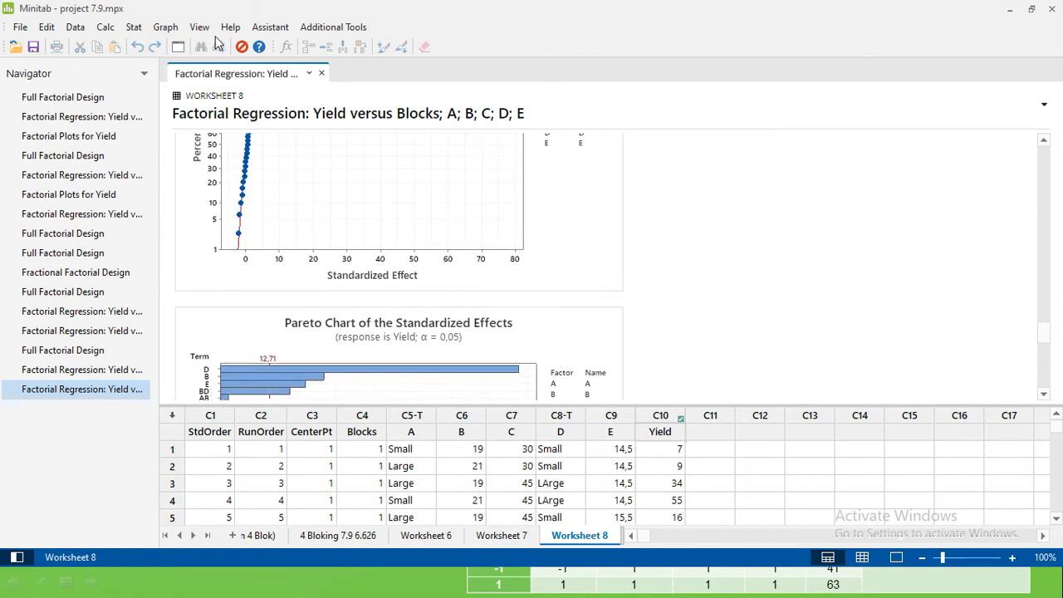
left_click(134, 30)
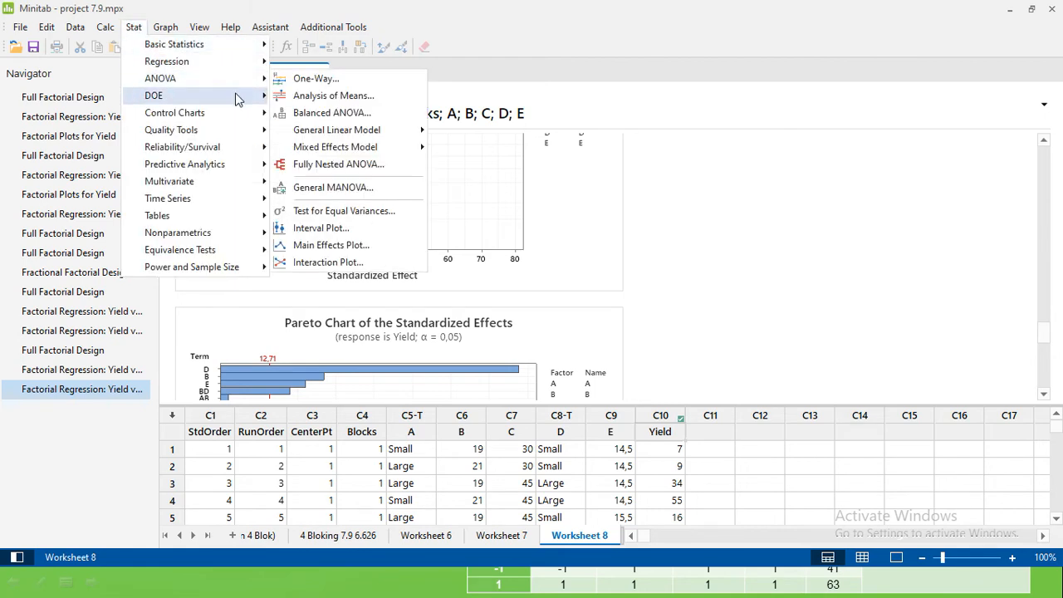
mouse_move(241, 97)
mouse_move(344, 113)
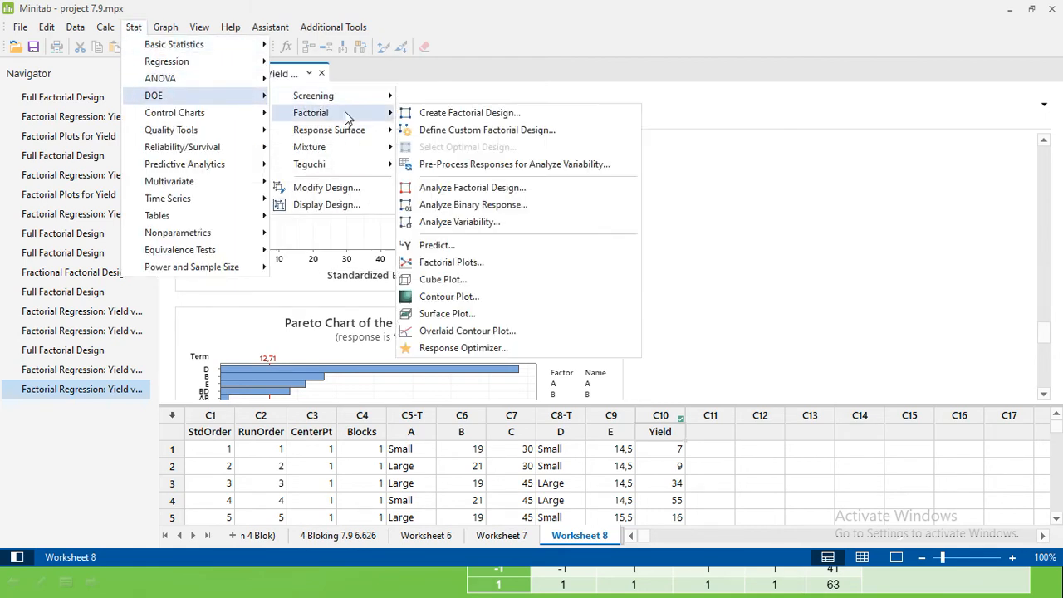
left_click(478, 191)
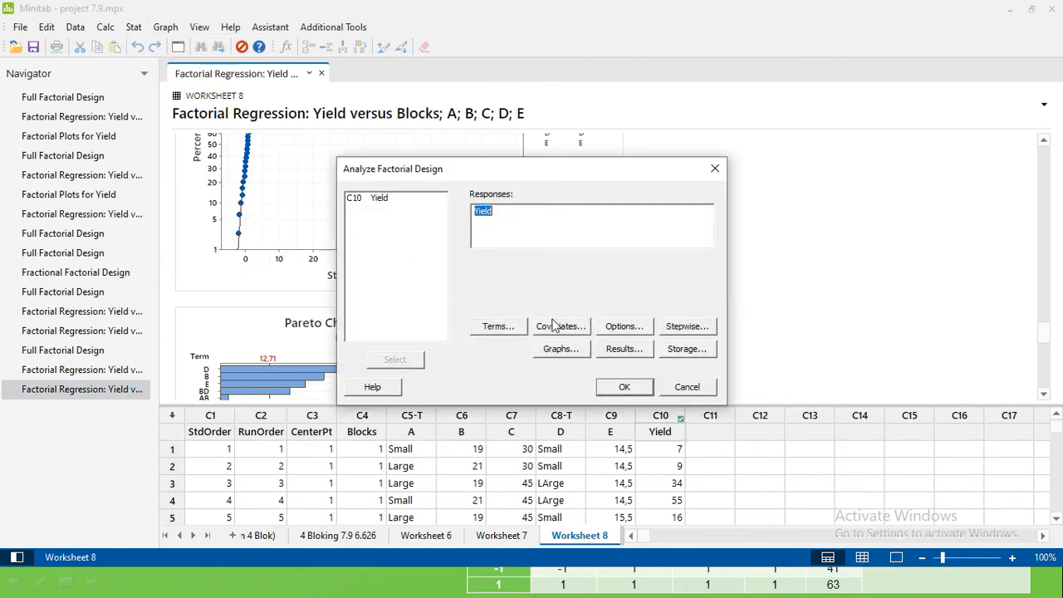
left_click(495, 326)
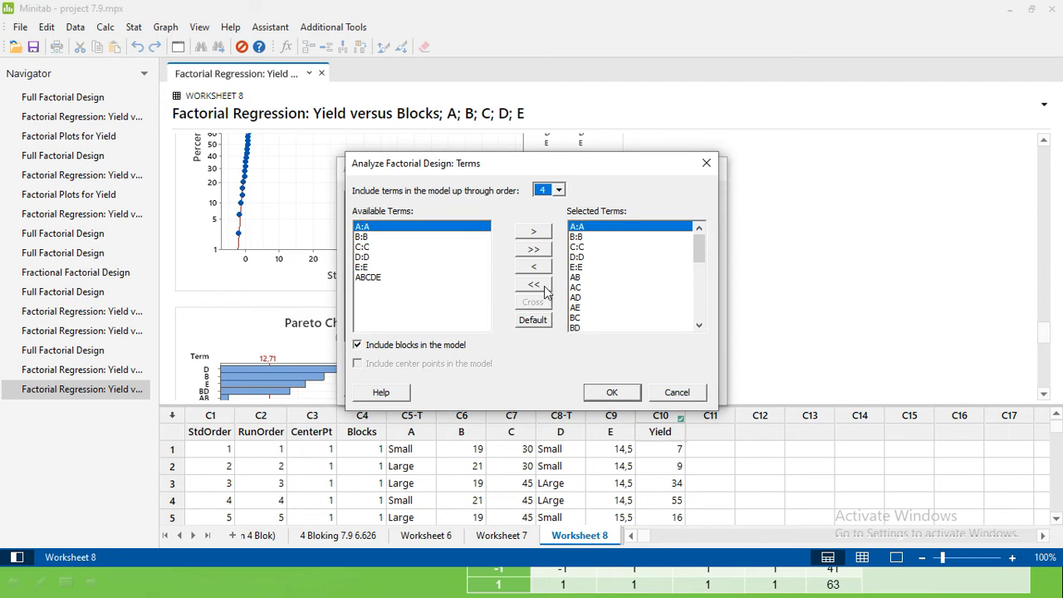
double_click(580, 228)
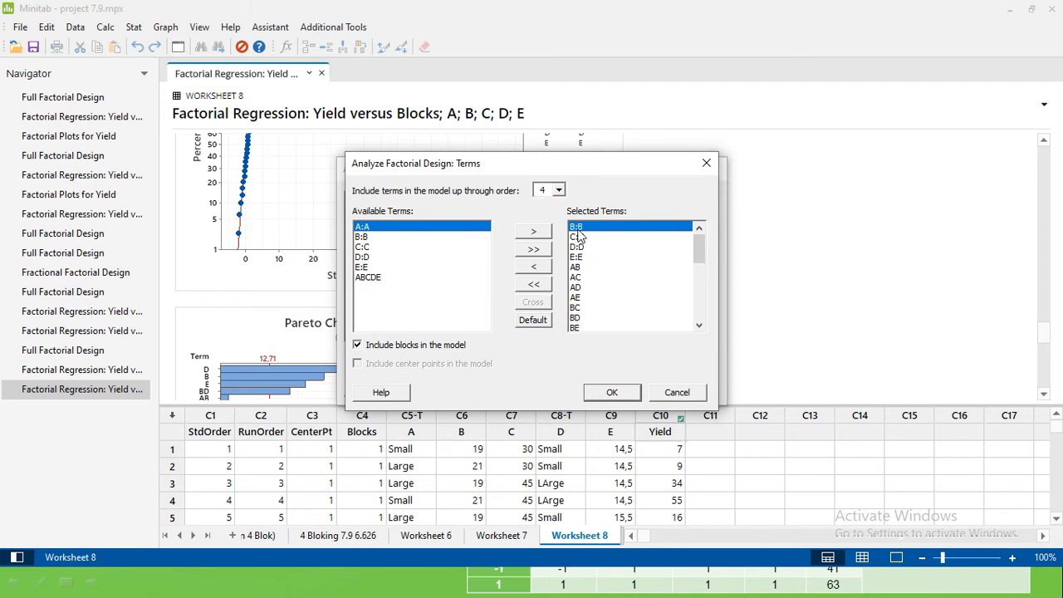
double_click(583, 236)
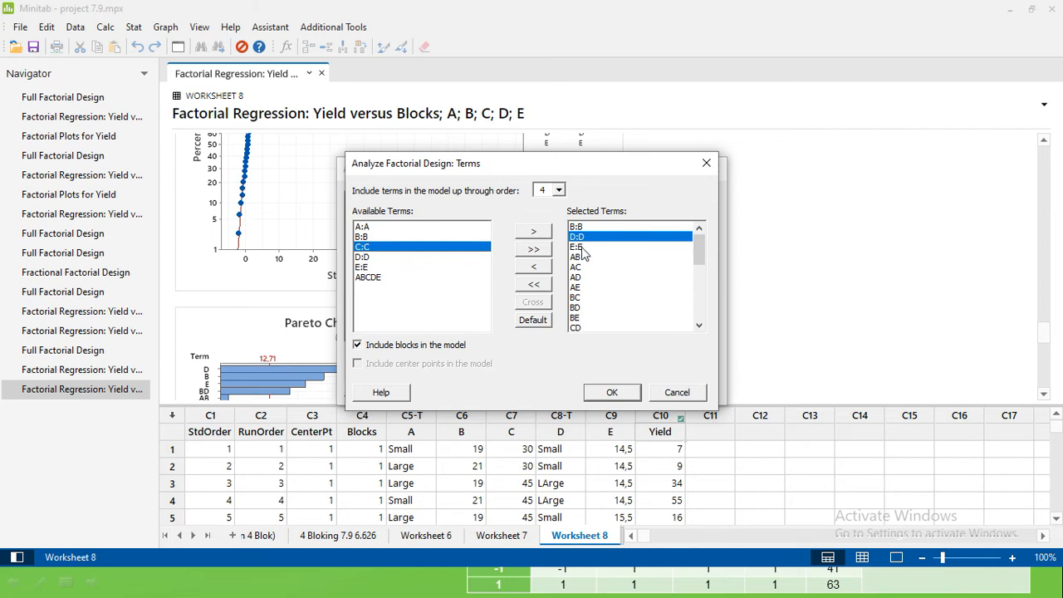
double_click(582, 248)
double_click(582, 247)
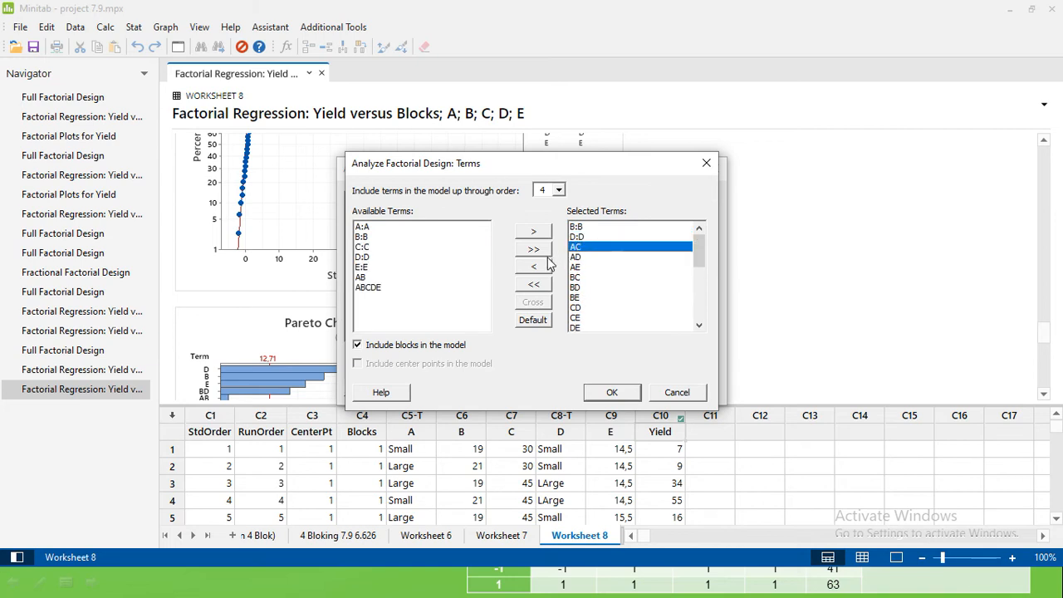
Step: Replace all model terms with only B, D and the BD interaction, and rerun the factorial analysis of Yield
left_click(534, 285)
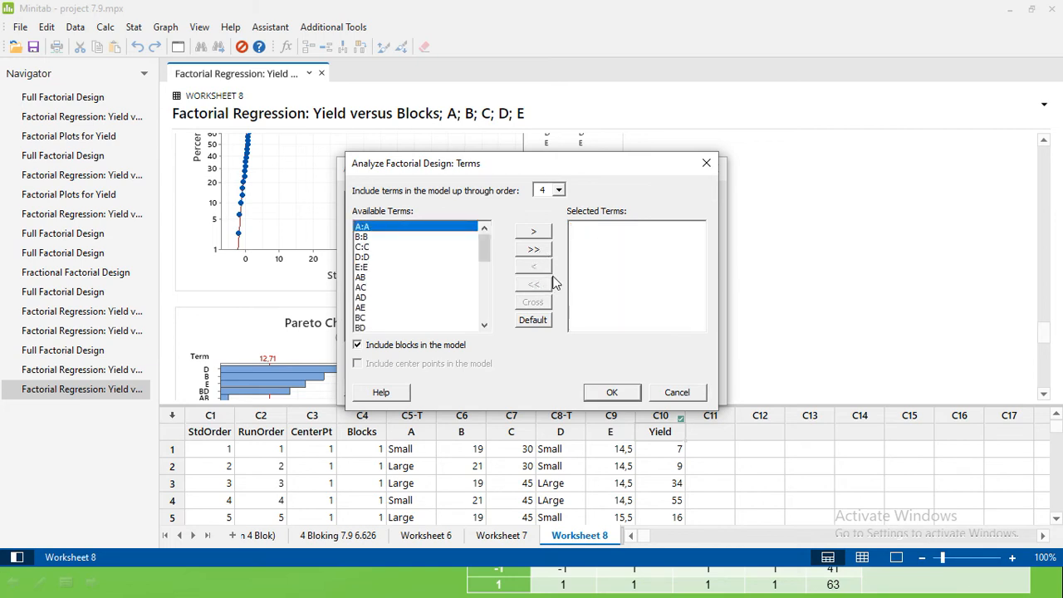
double_click(368, 237)
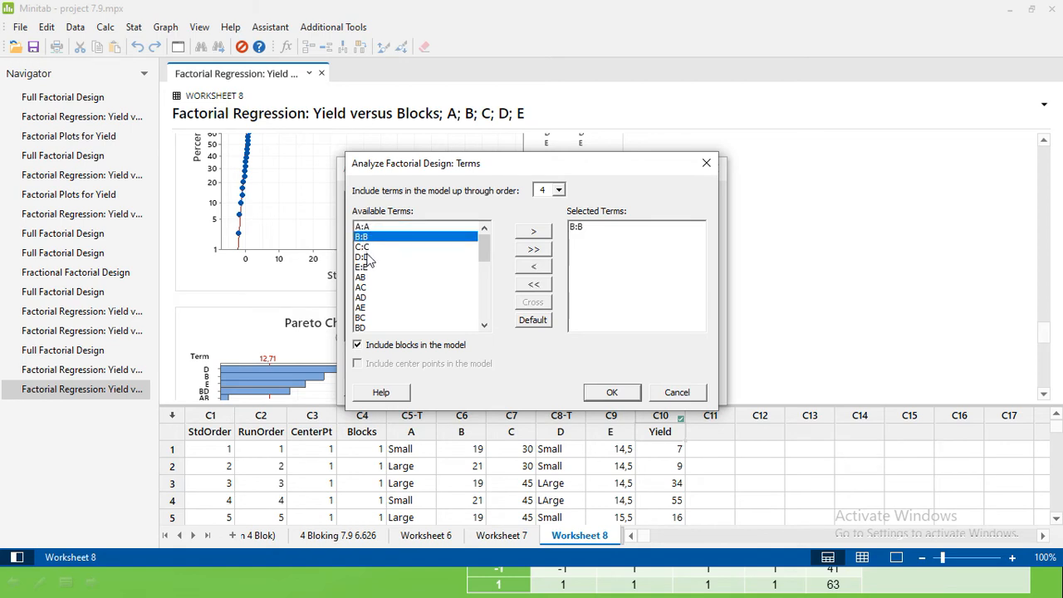
double_click(370, 258)
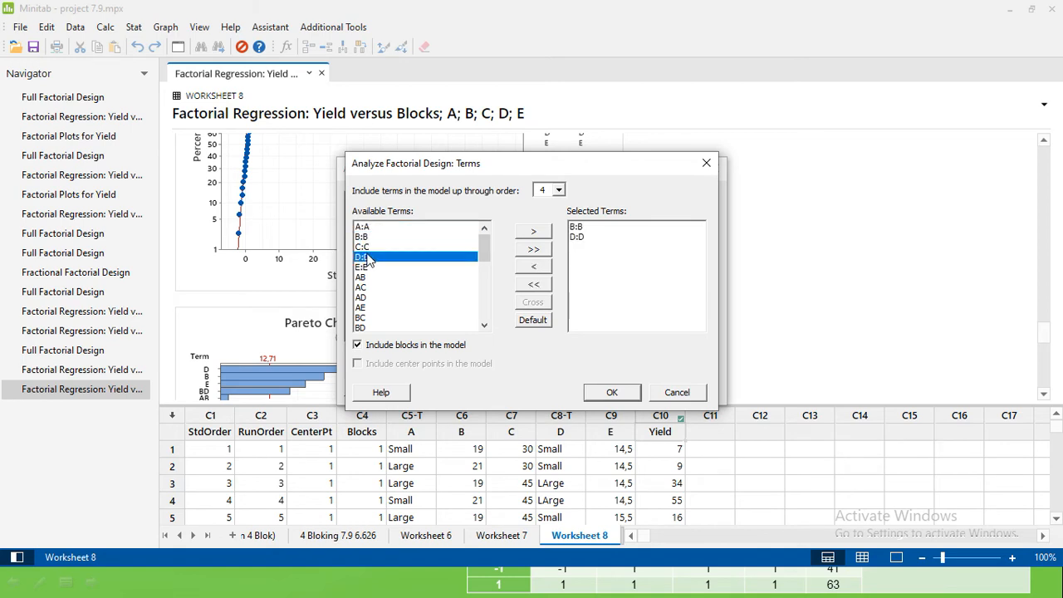
double_click(363, 328)
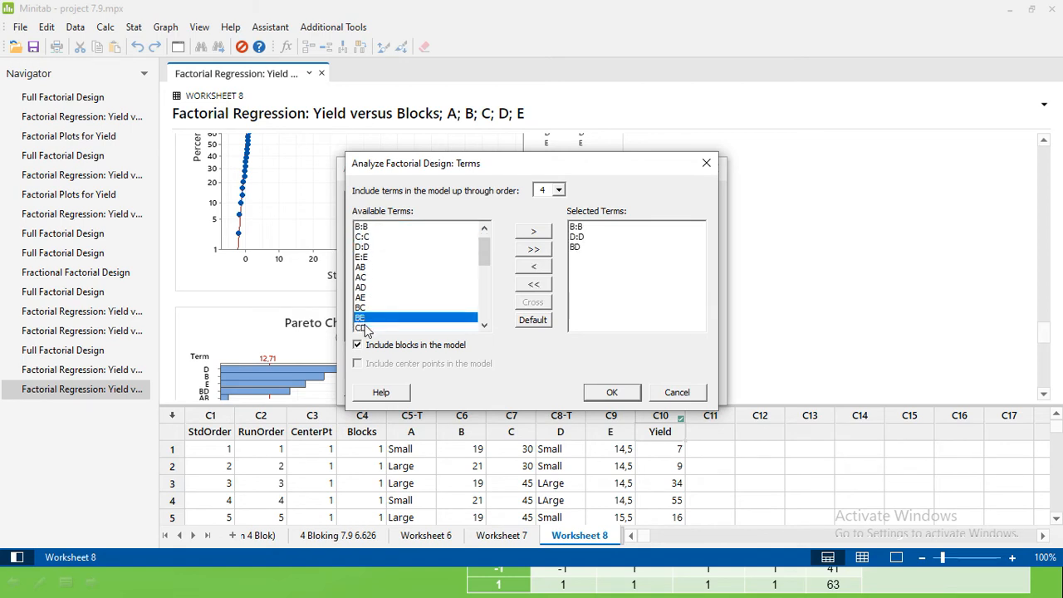
left_click(601, 393)
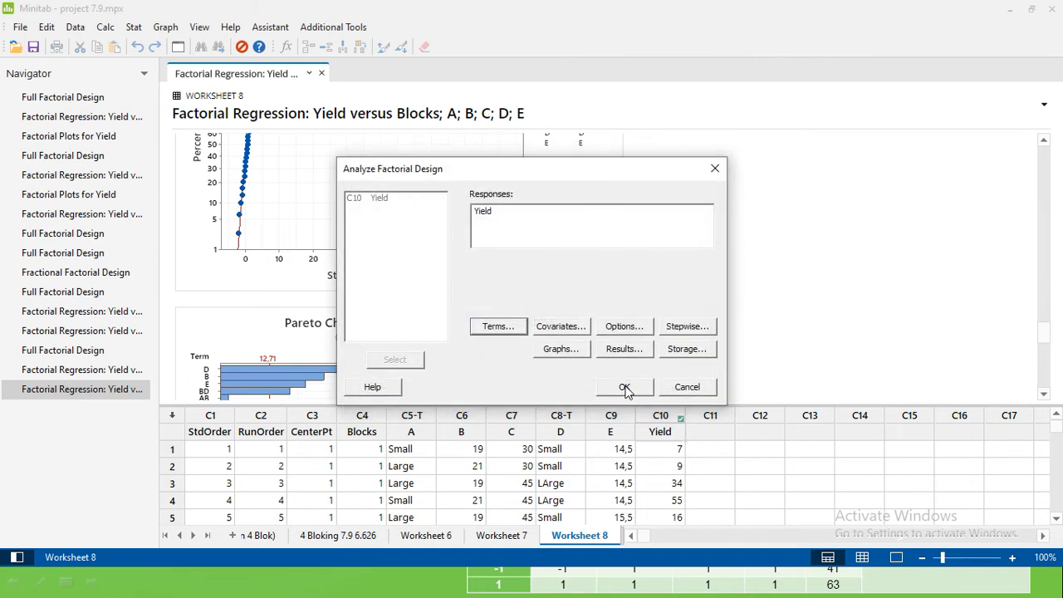
left_click(624, 388)
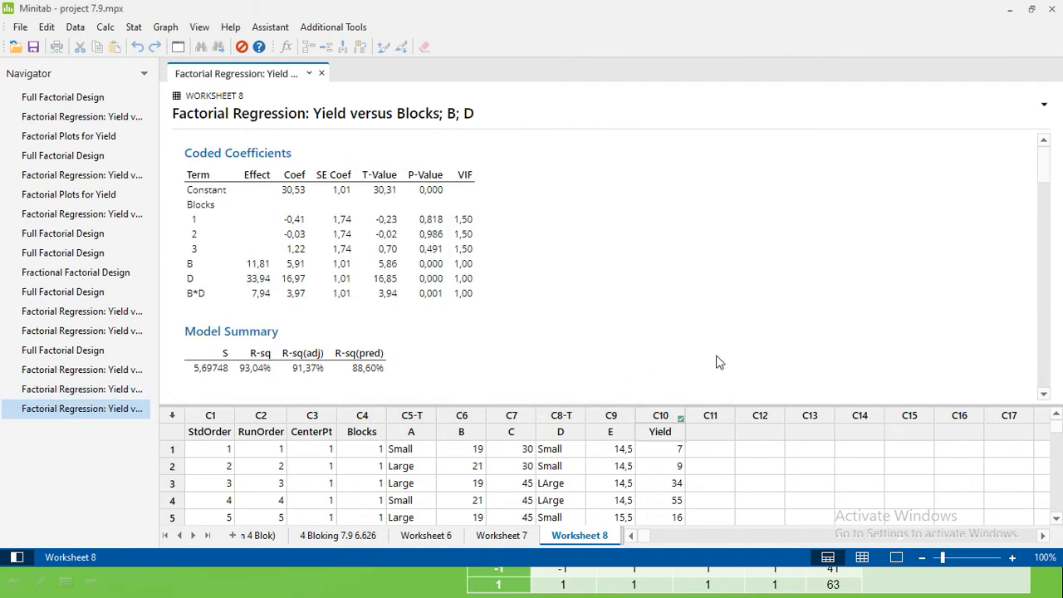
Step: Switch to the Word document "7.9 6.26 Dengan Bloking" to reread questions (a) to (h), and return to Minitab
key("alt+Tab")
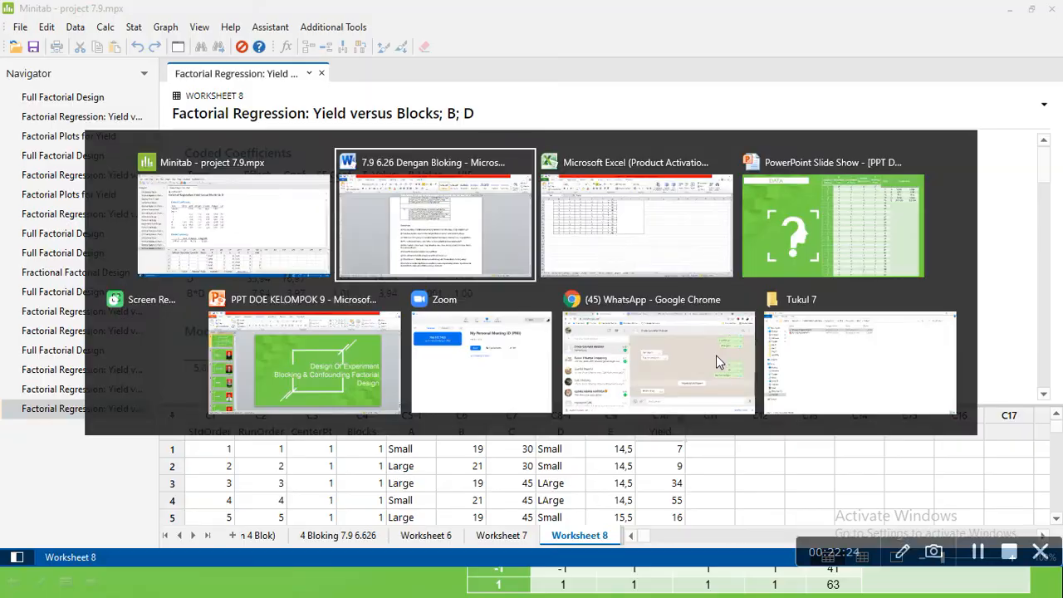
key("alt+Tab")
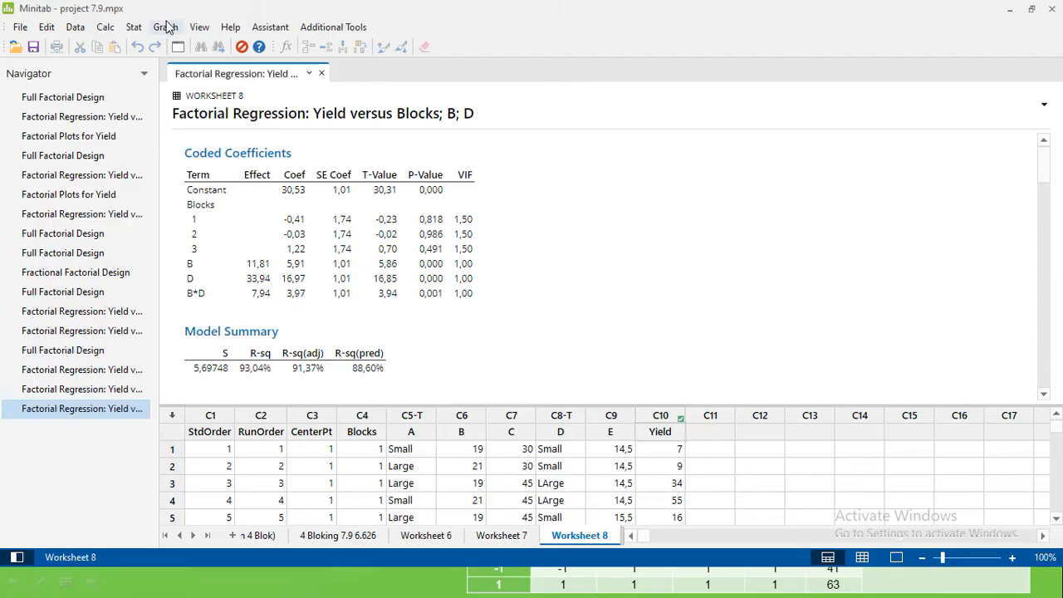
key("alt+Tab")
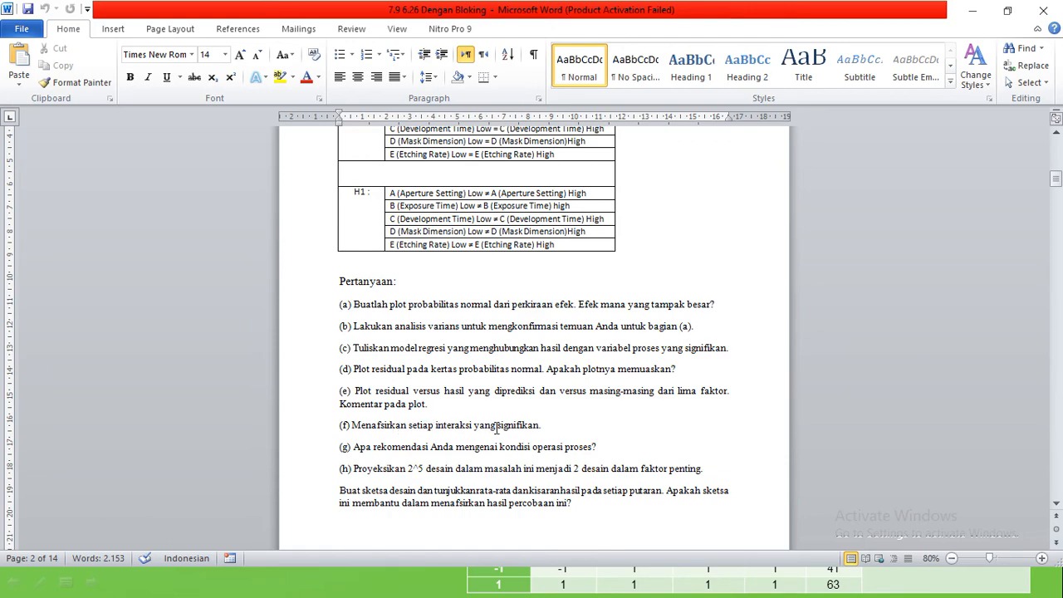
key("alt+Tab")
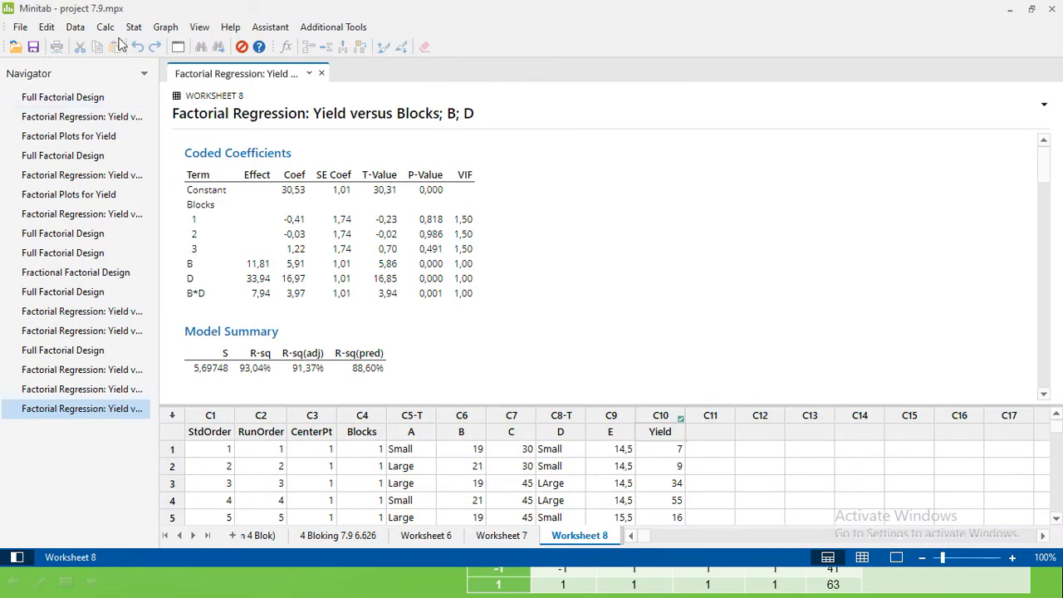
Step: Open the Factorial Plots settings for the Yield response on Worksheet 8
left_click(133, 33)
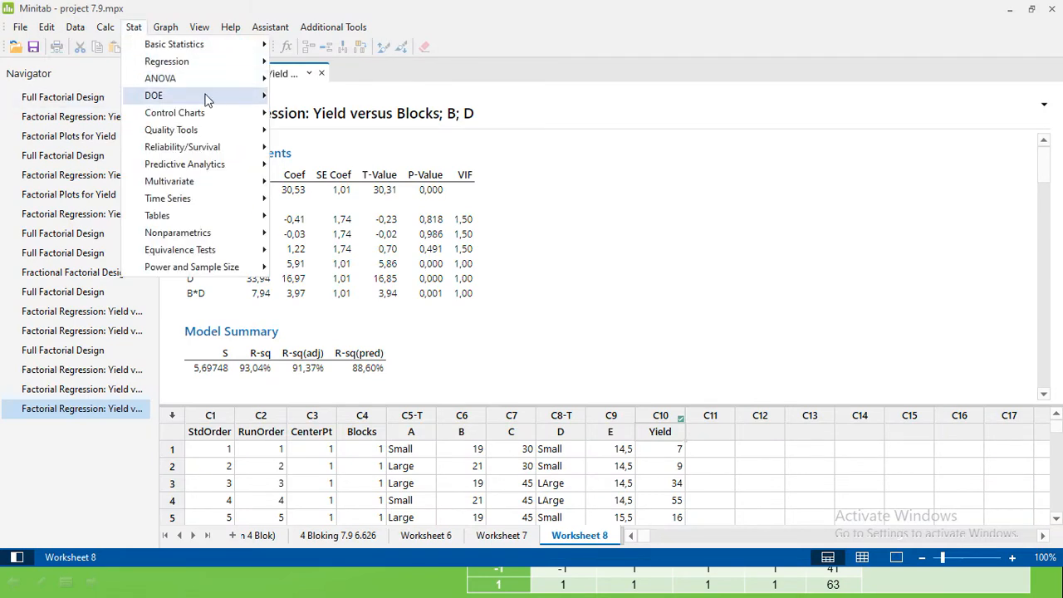
mouse_move(225, 98)
mouse_move(348, 113)
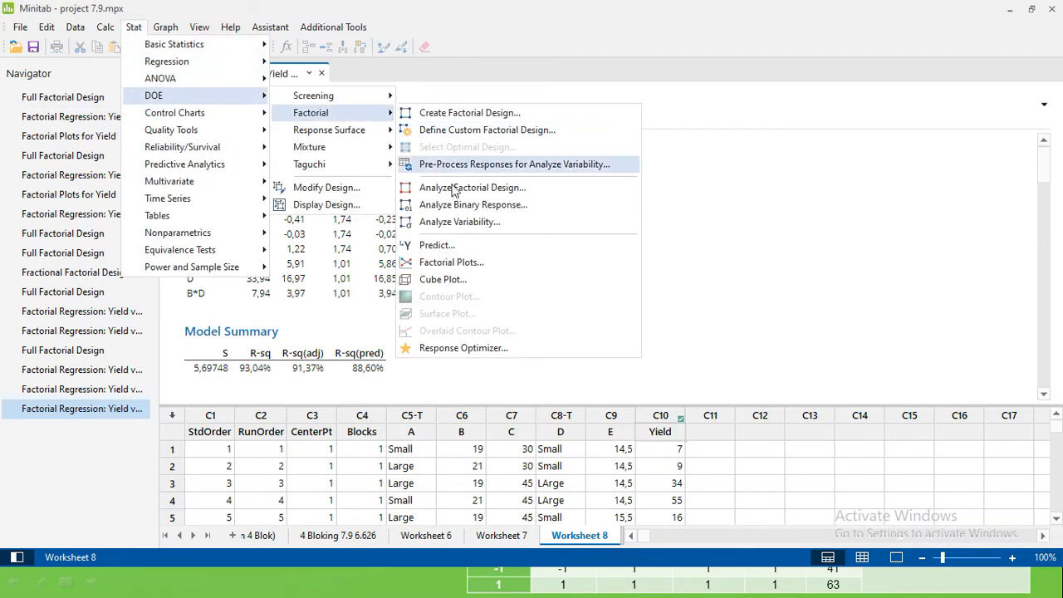
left_click(451, 262)
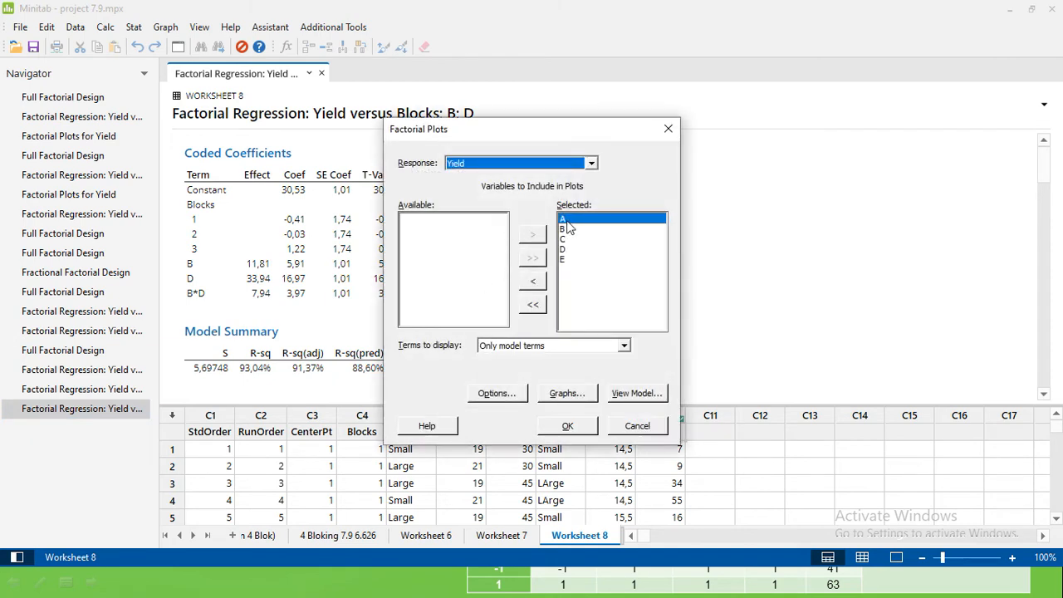
double_click(565, 220)
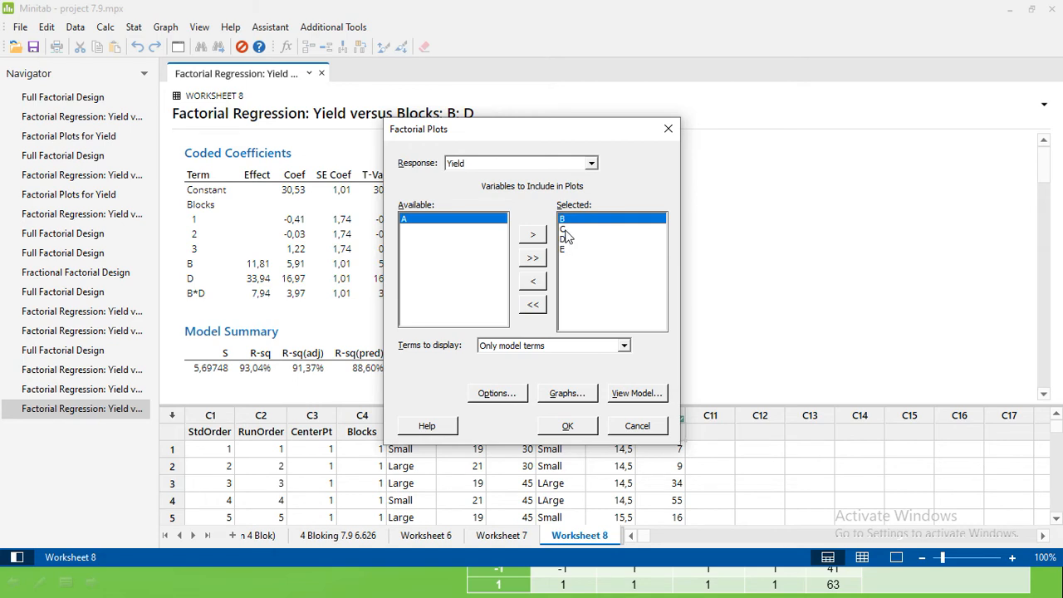
double_click(563, 229)
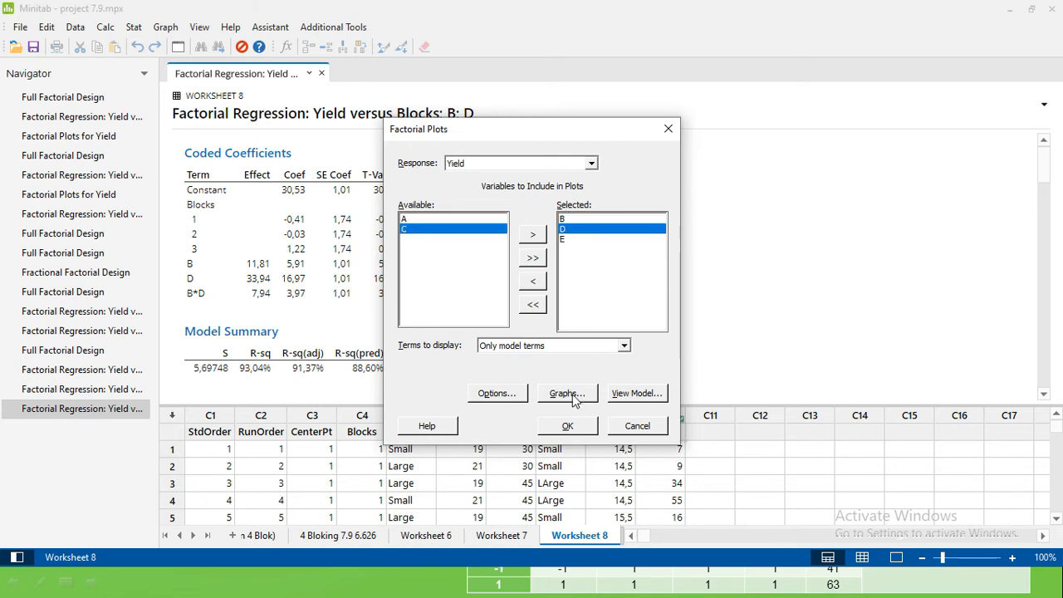
left_click(532, 258)
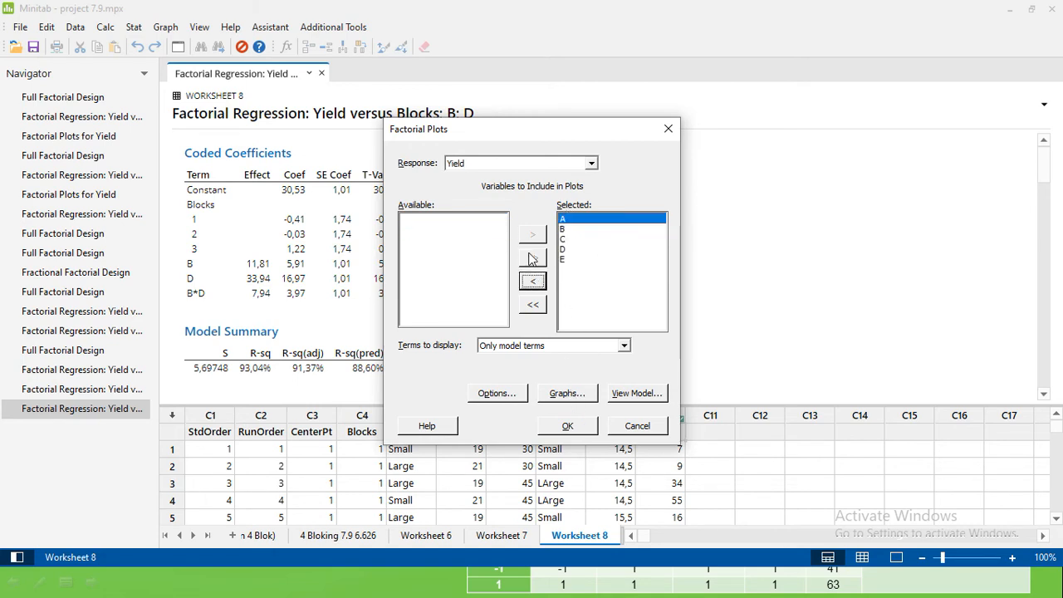
Step: Generate the main effects and interaction plots for Yield with factors A to E selected and only model terms displayed, and view them
left_click(510, 395)
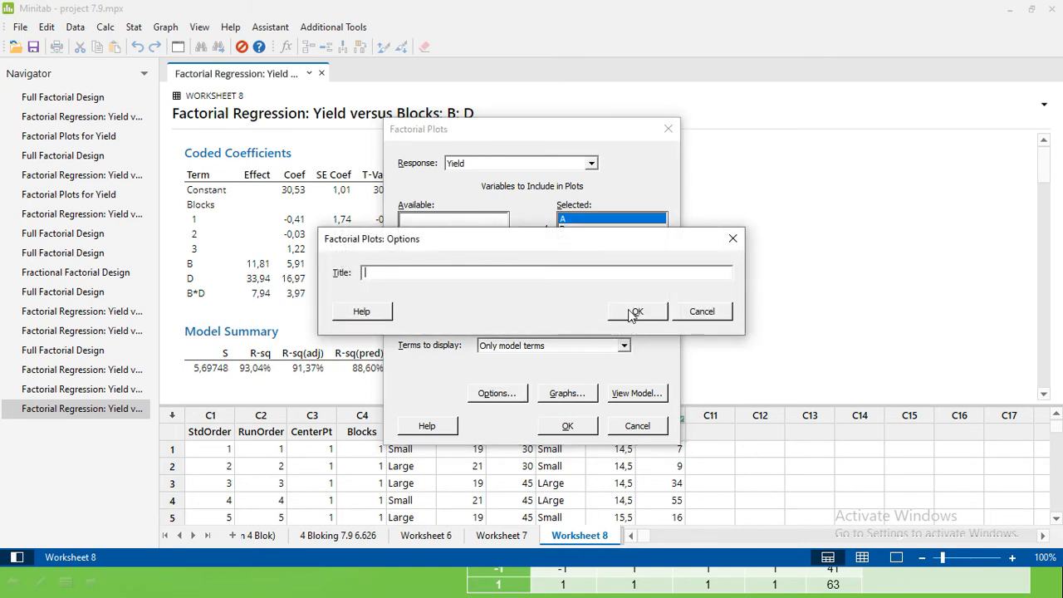
left_click(633, 312)
left_click(582, 396)
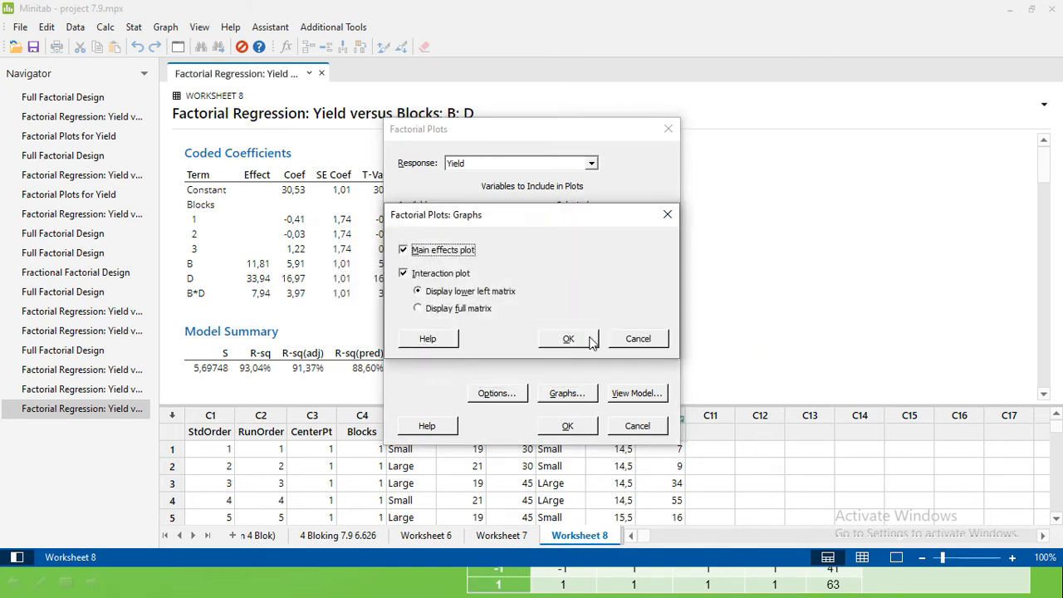
left_click(586, 338)
left_click(581, 424)
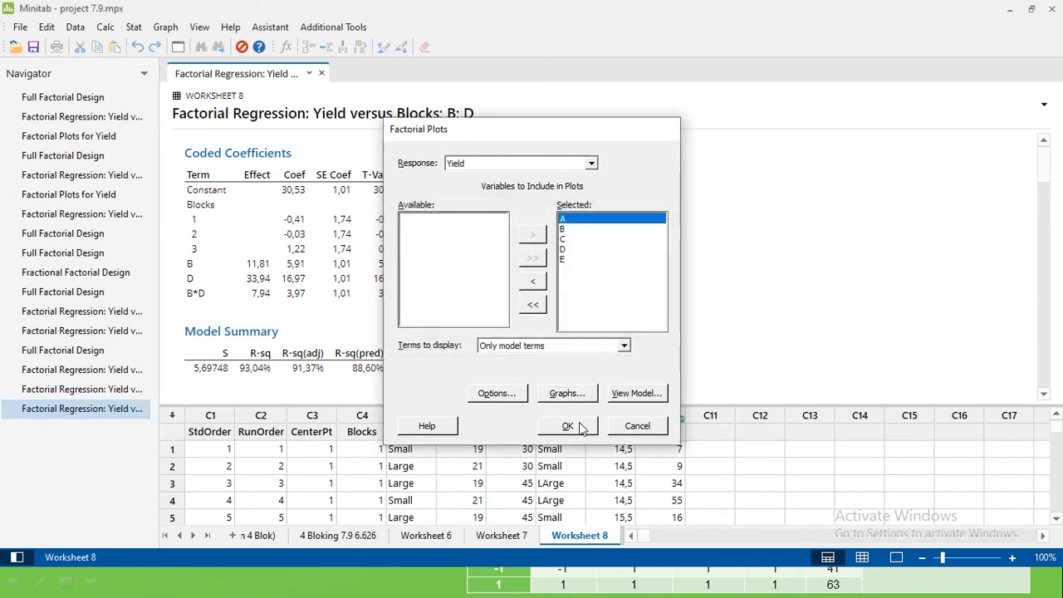
scroll(701, 335, "down", 3)
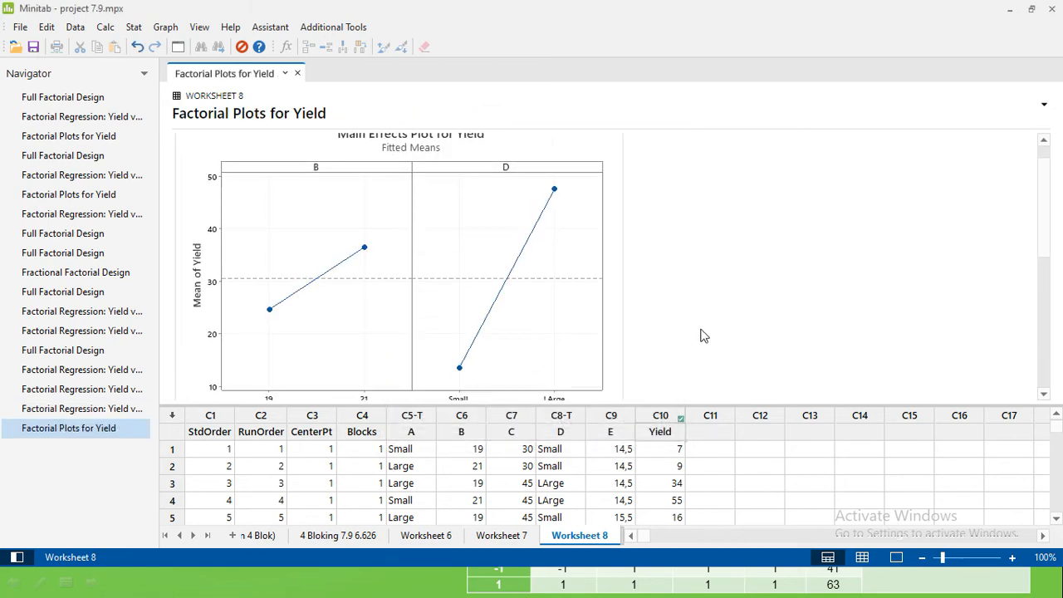
scroll(702, 336, "down", 2)
scroll(702, 336, "up", 5)
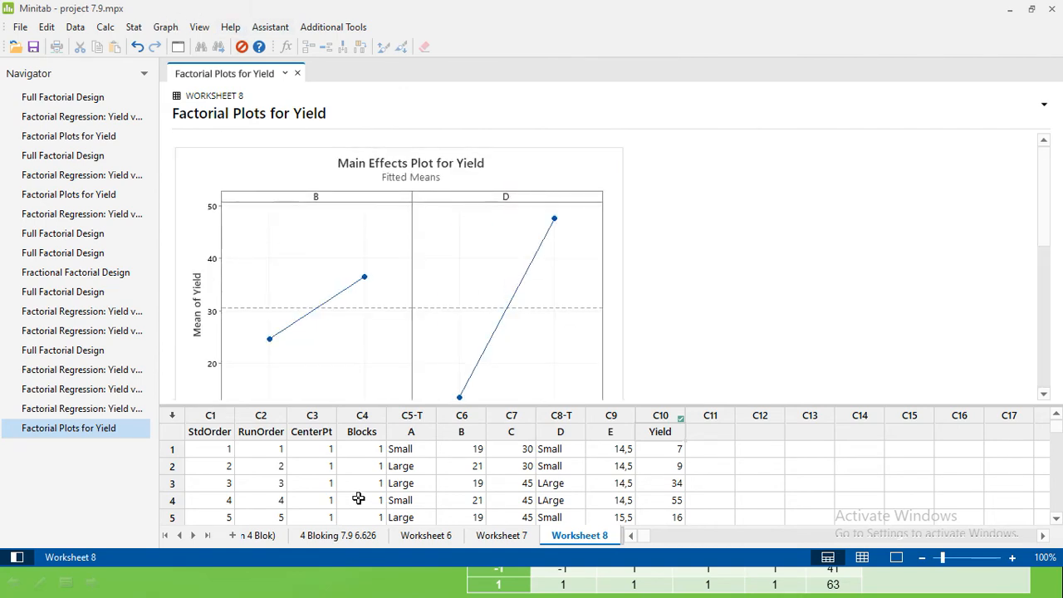
Step: Check Worksheets 6, 7 and 8, and review the earlier factorial regression outputs of Yield versus Blocks; A; B; C; D; E
left_click(513, 536)
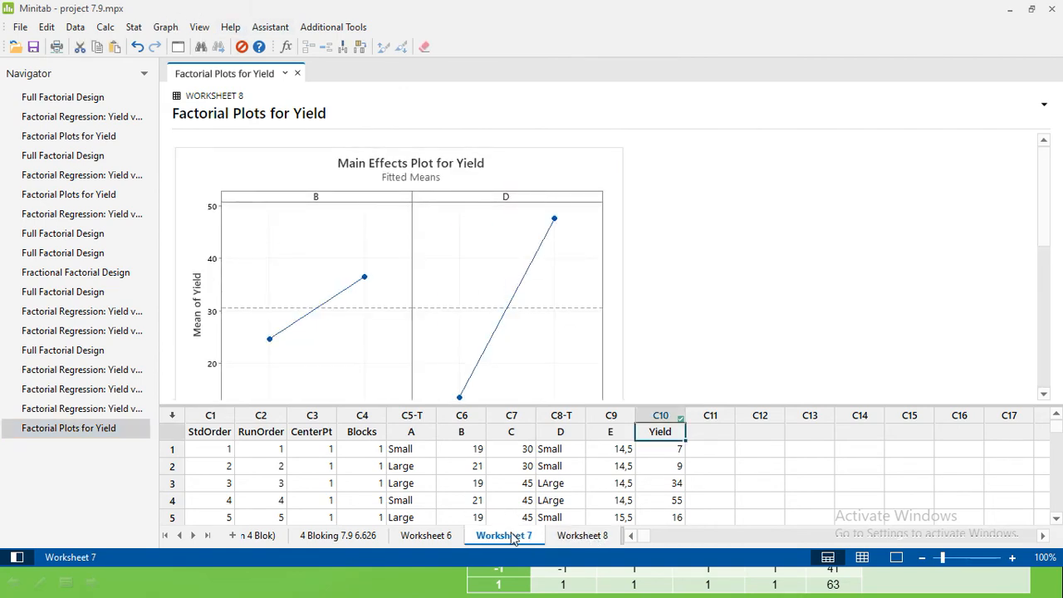
left_click(691, 269)
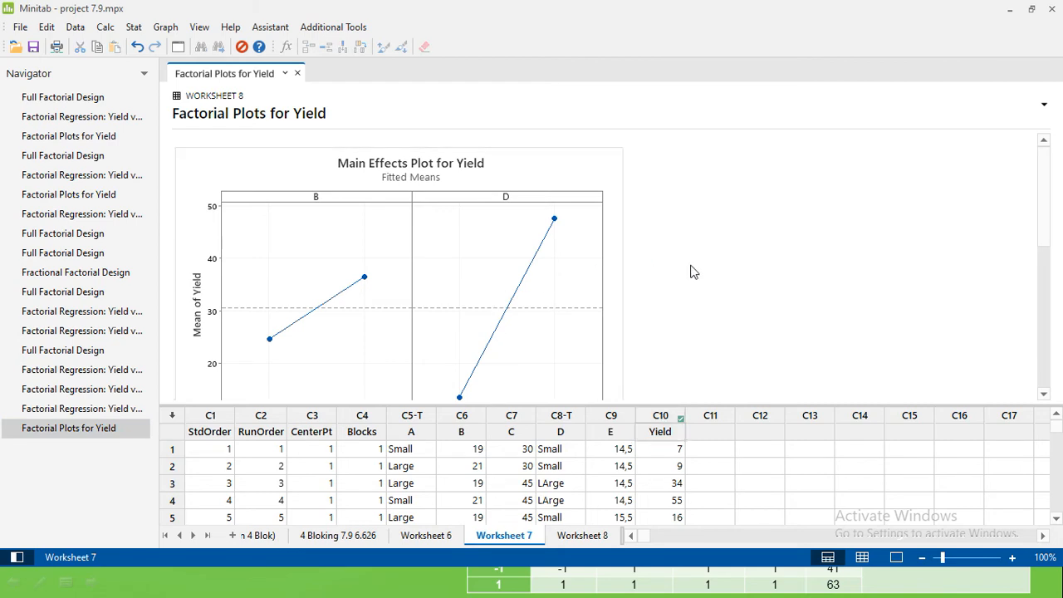
left_click(428, 537)
left_click(504, 536)
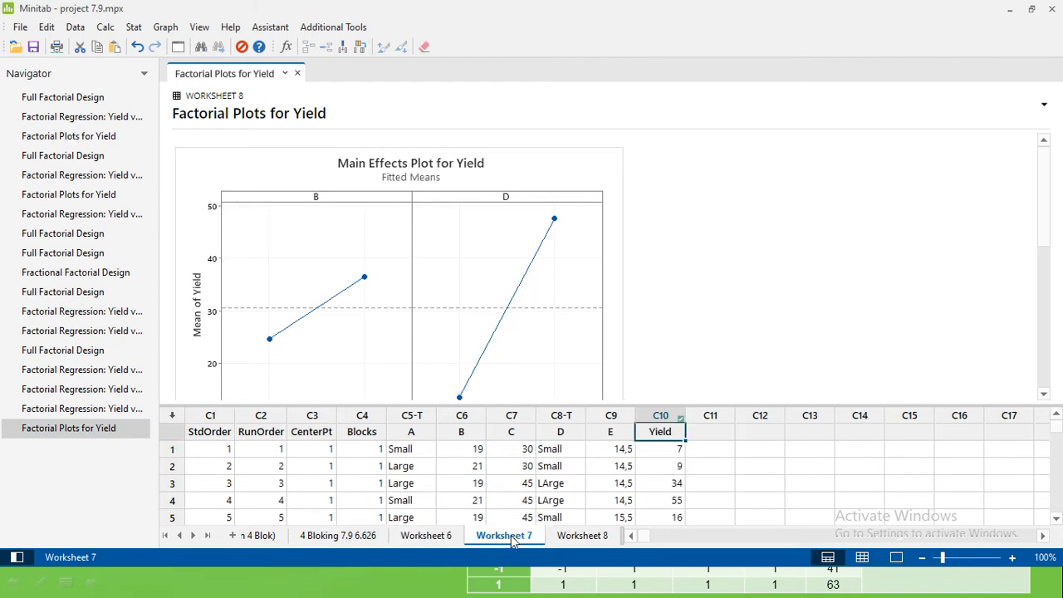
left_click(124, 372)
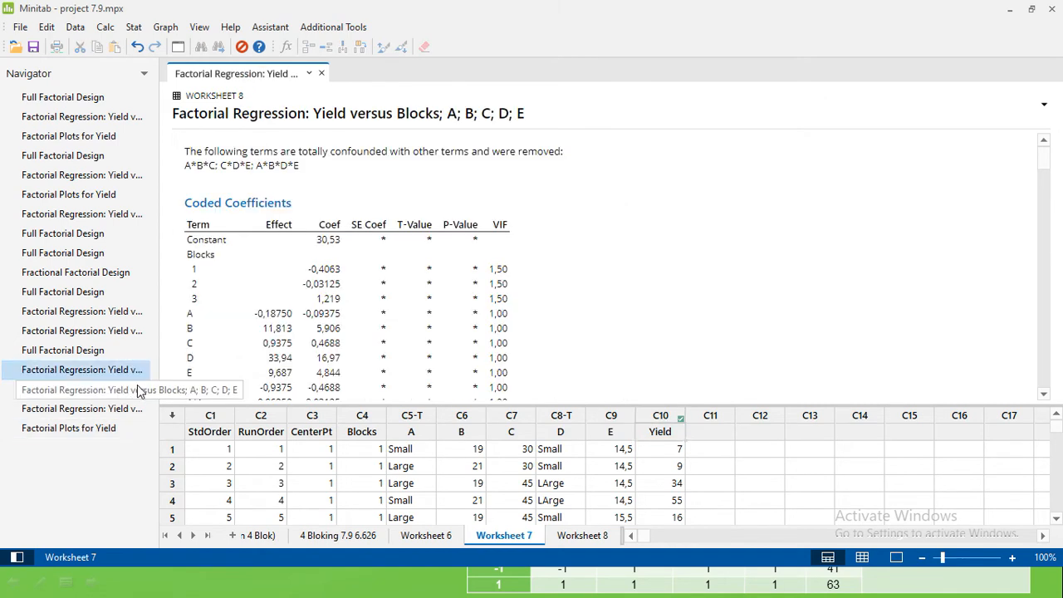
left_click(138, 389)
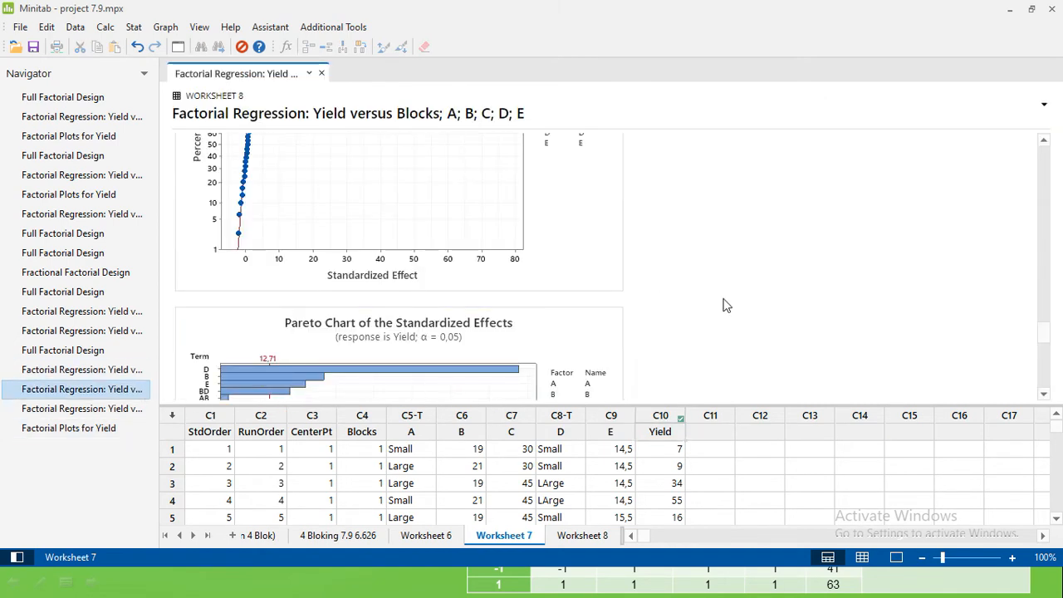
left_click(603, 537)
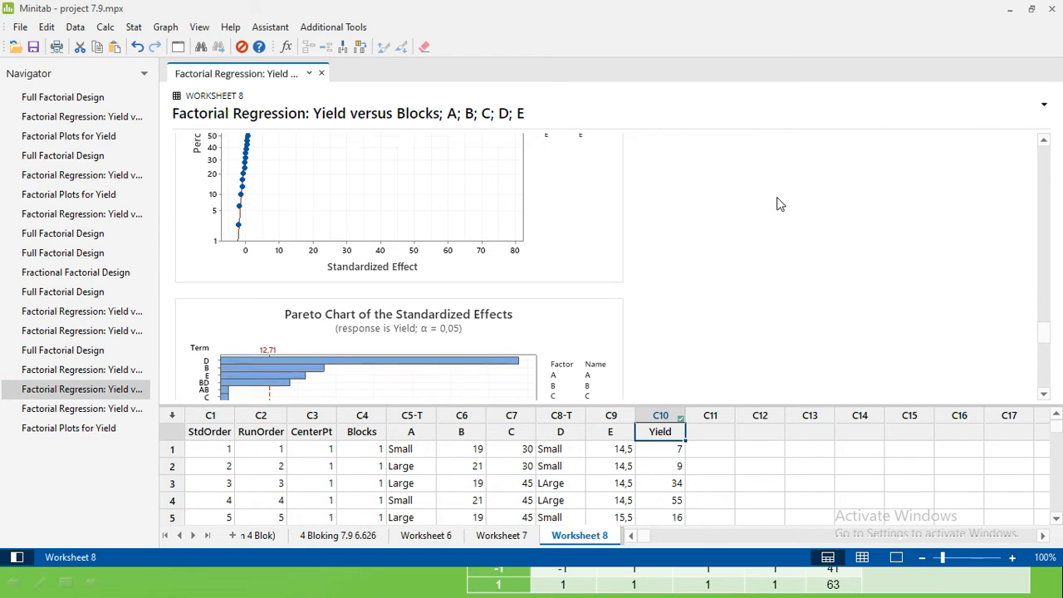
scroll(781, 204, "down", 3)
scroll(780, 204, "up", 15)
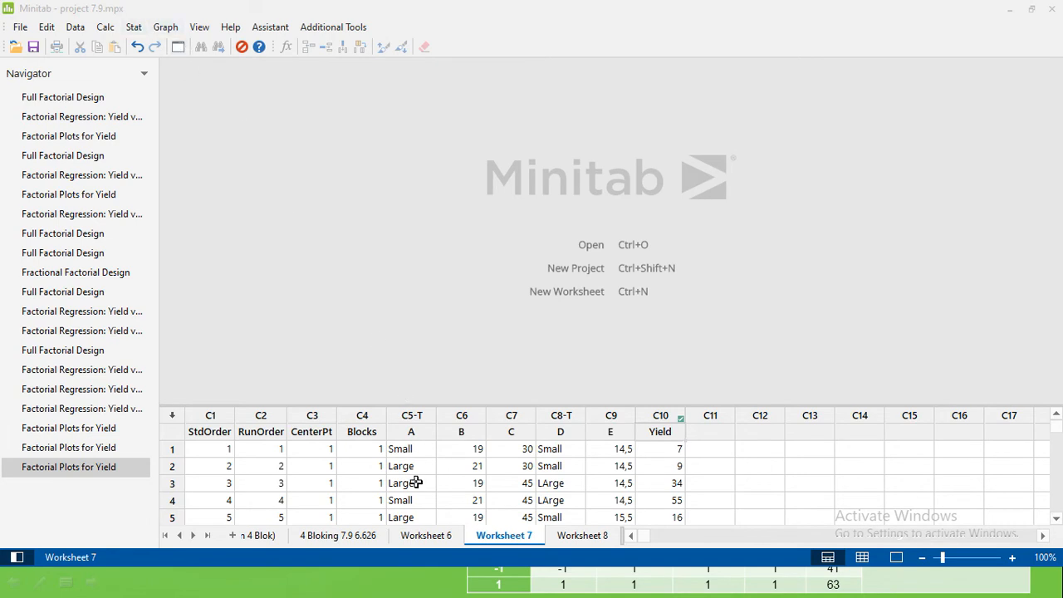
Step: Create factorial plots for Yield from Worksheet 7 with factors A to E selected and only model terms displayed
left_click(133, 30)
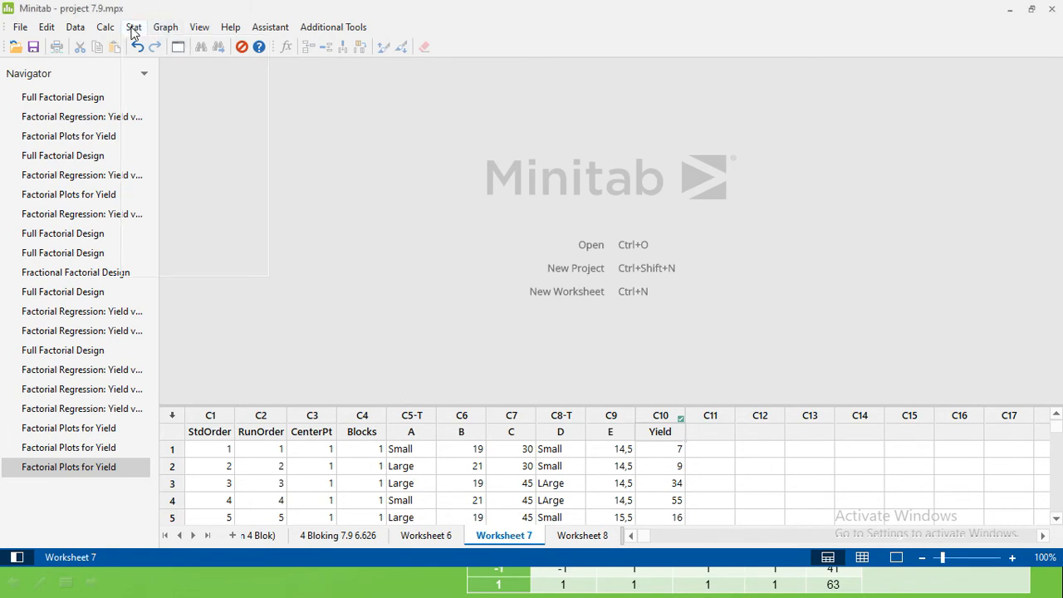
mouse_move(258, 100)
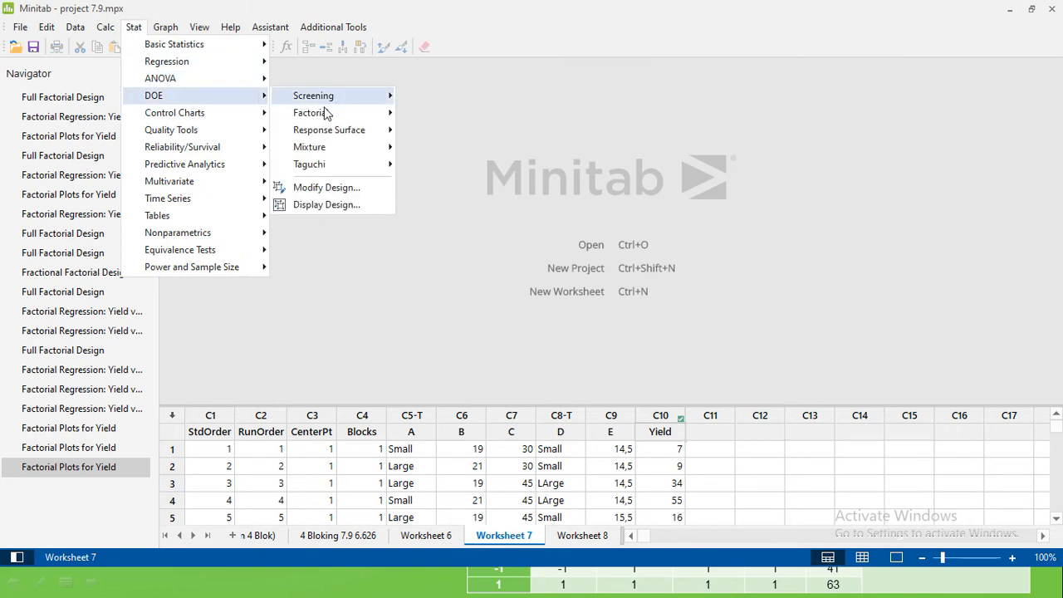
mouse_move(347, 115)
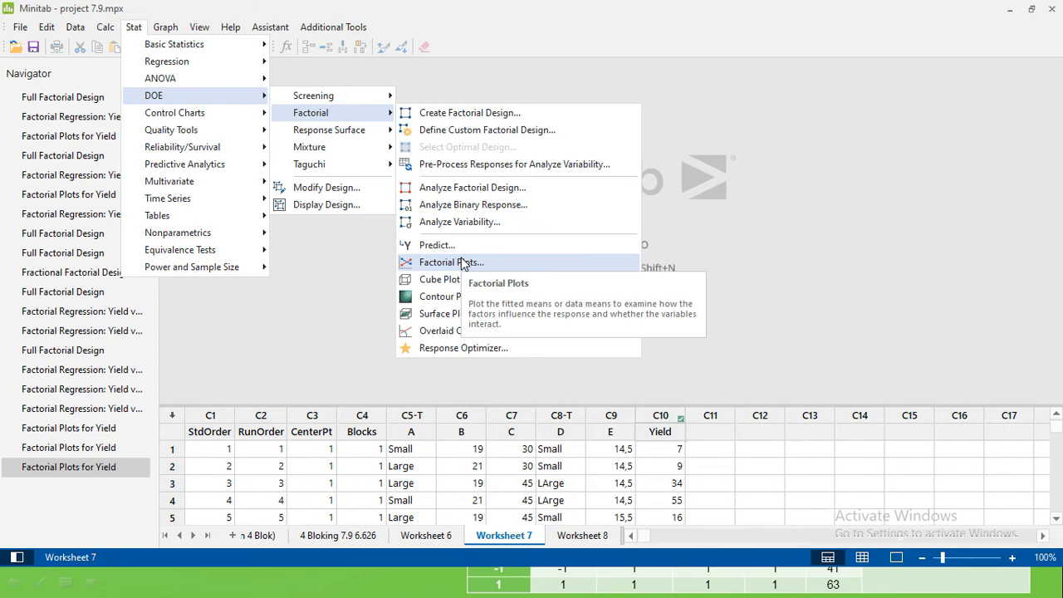
left_click(453, 263)
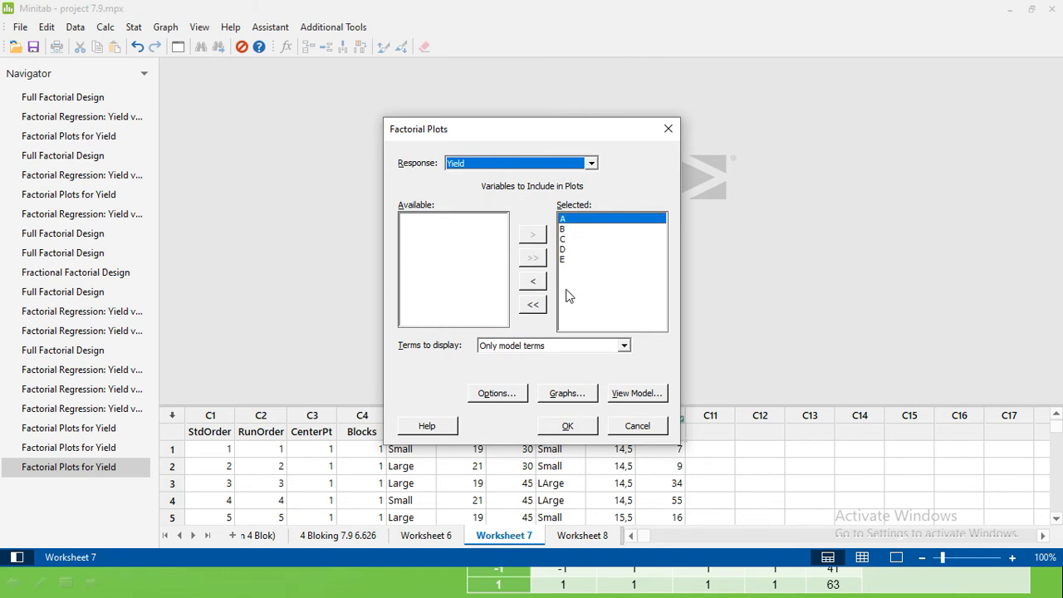
left_click(573, 425)
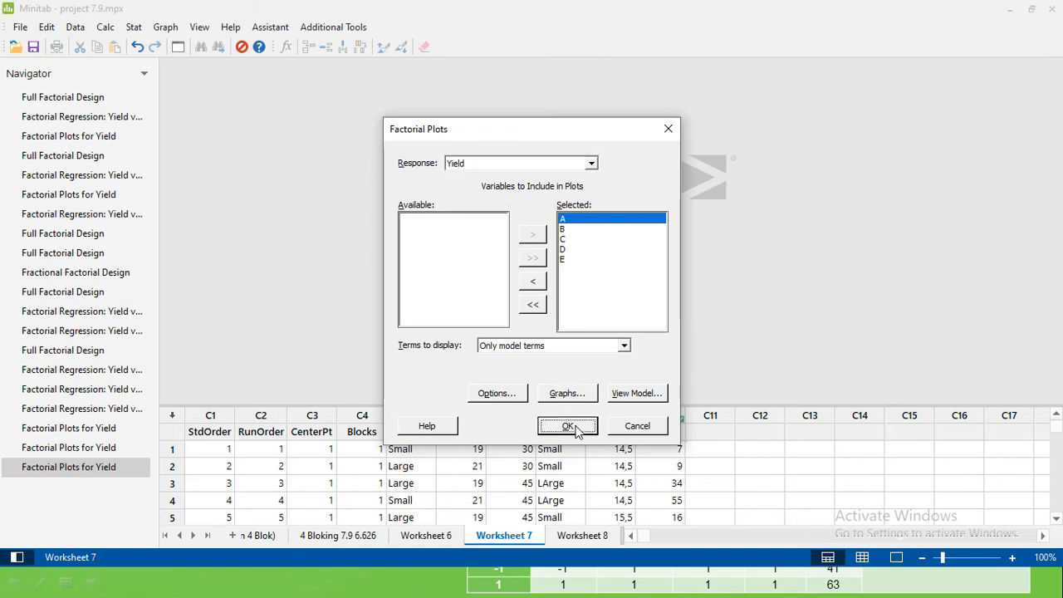